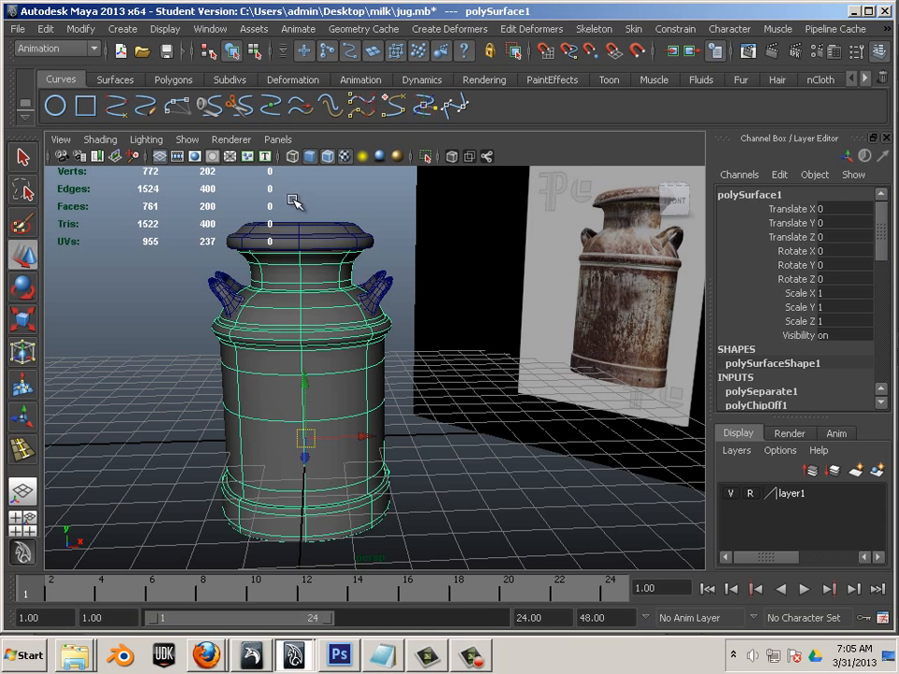
# Undo the smooth preview on the milk can parts, inspect the handles, and select the can's main body
pyautogui.hotkey('ctrl', 'z')
pyautogui.hotkey('ctrl', 'z')
pyautogui.keyDown('alt'); pyautogui.moveTo(489, 362); pyautogui.dragTo(374, 319); pyautogui.keyUp('alt')
pyautogui.click(364, 310)
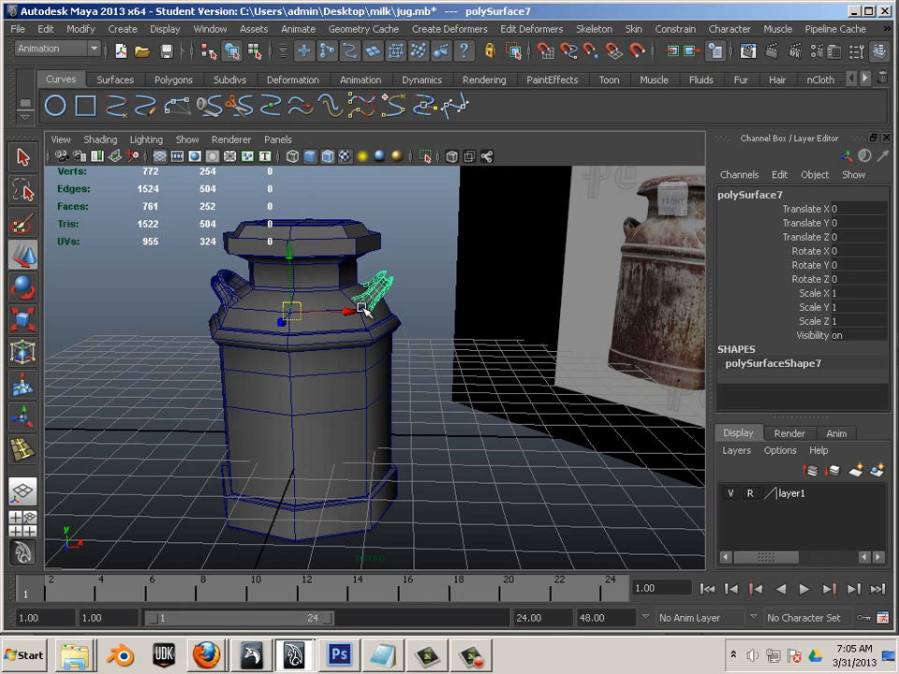
pyautogui.click(231, 288)
pyautogui.click(394, 422)
pyautogui.keyDown('alt'); pyautogui.moveTo(394, 423); pyautogui.dragTo(262, 283); pyautogui.keyUp('alt')
pyautogui.click(303, 367)
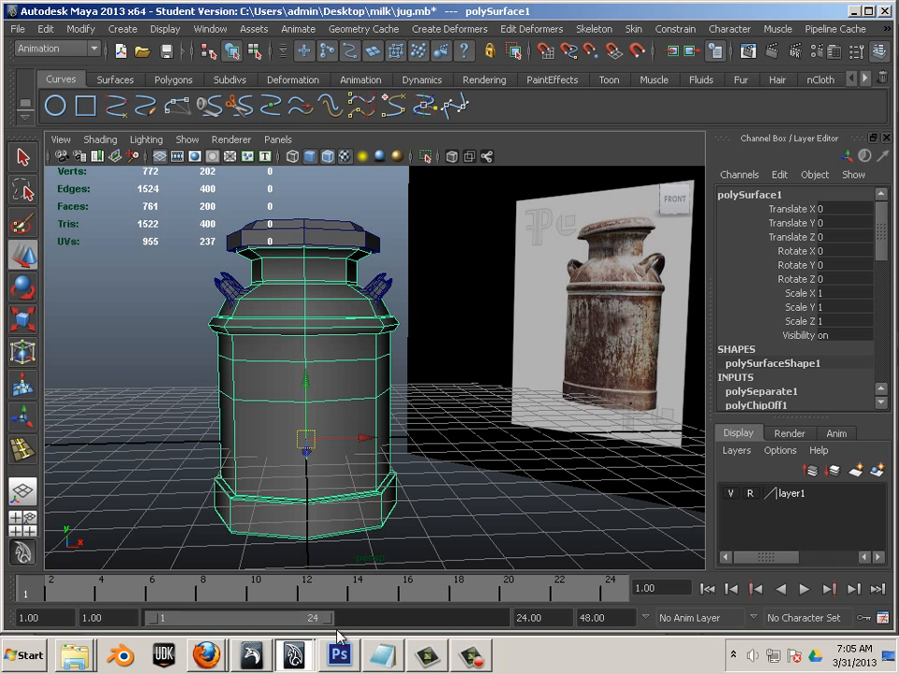
# Switch to Photoshop and create a new RGB document of 2048 by 2048 pixels at 72 pixels/inch
pyautogui.click(339, 654)
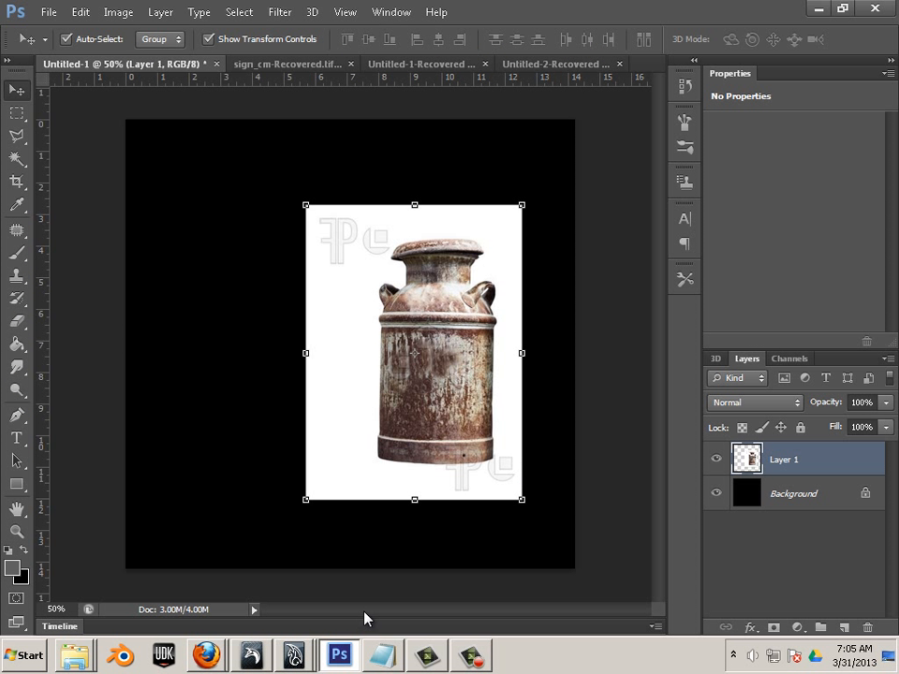
pyautogui.click(47, 12)
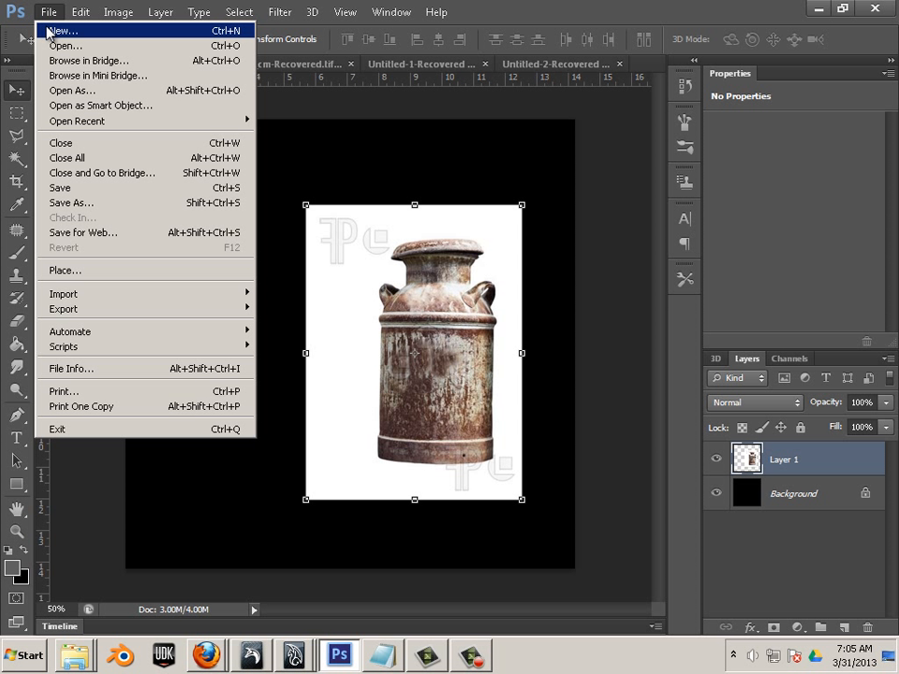
pyautogui.click(49, 30)
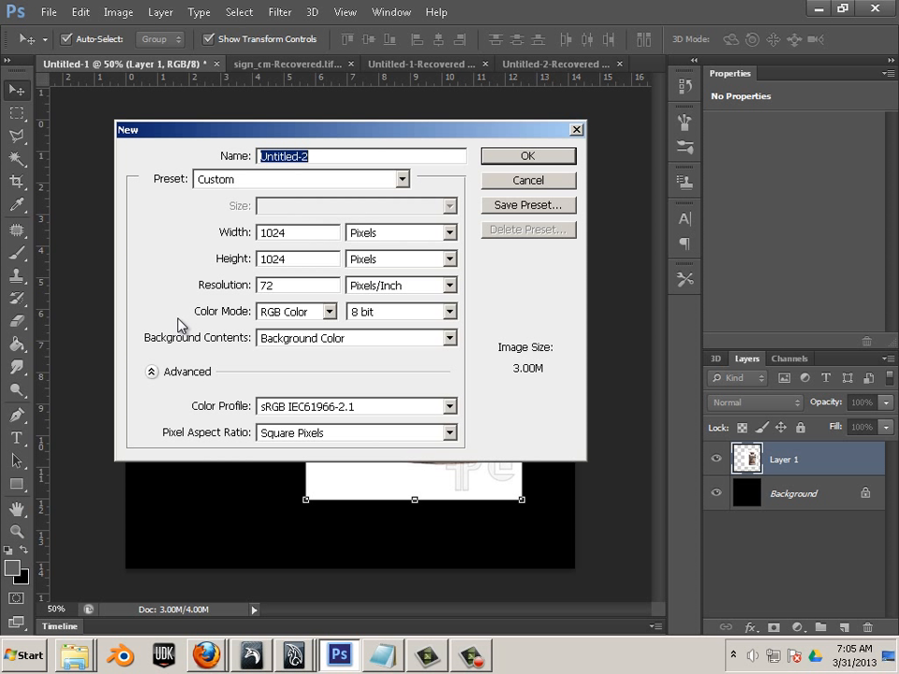
pyautogui.doubleClick(305, 231)
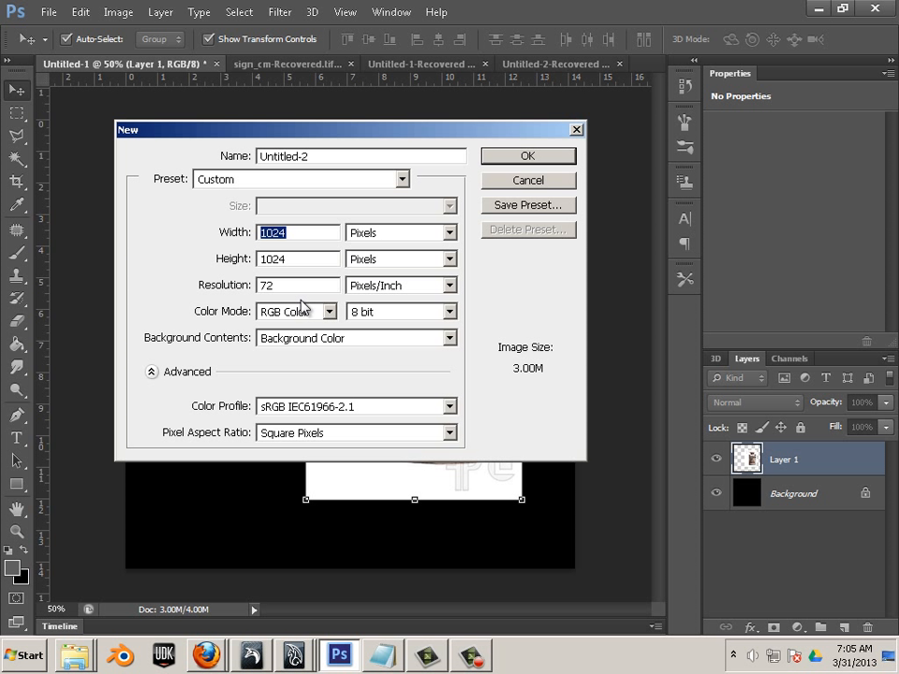
pyautogui.write('2048')
pyautogui.doubleClick(297, 257)
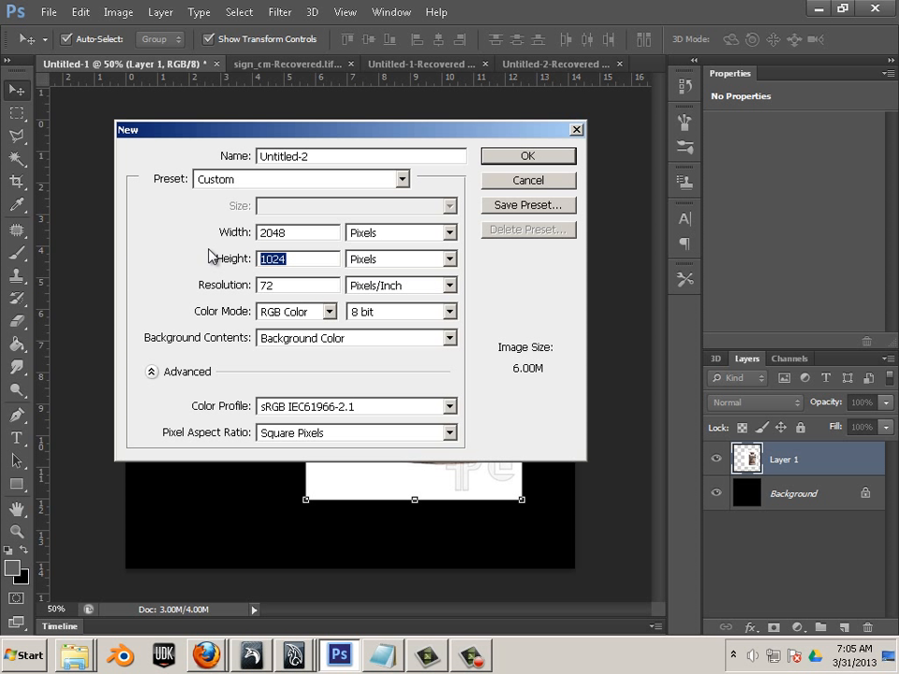
pyautogui.write('2048')
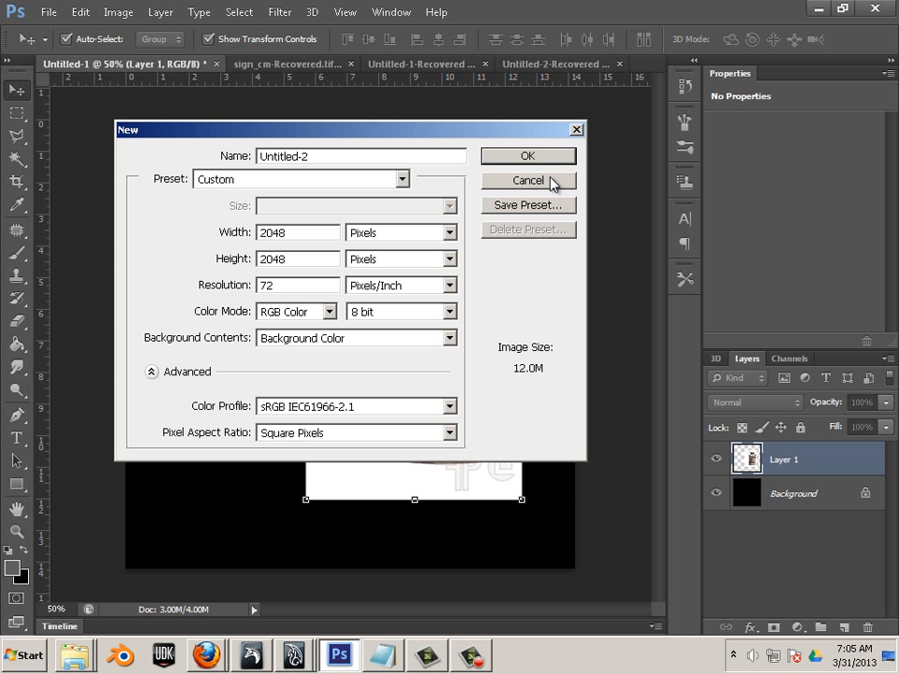
pyautogui.click(527, 156)
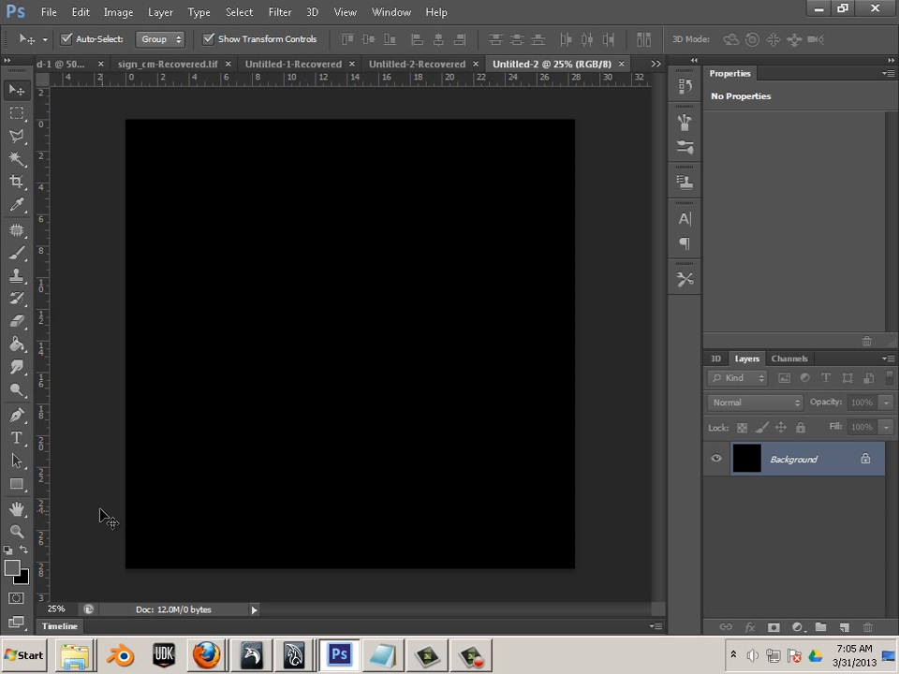
# Fill the blank canvas with the numbered grey checker pattern using the Paint Bucket tool
pyautogui.click(16, 345)
pyautogui.moveTo(16, 344); pyautogui.dragTo(42, 344)
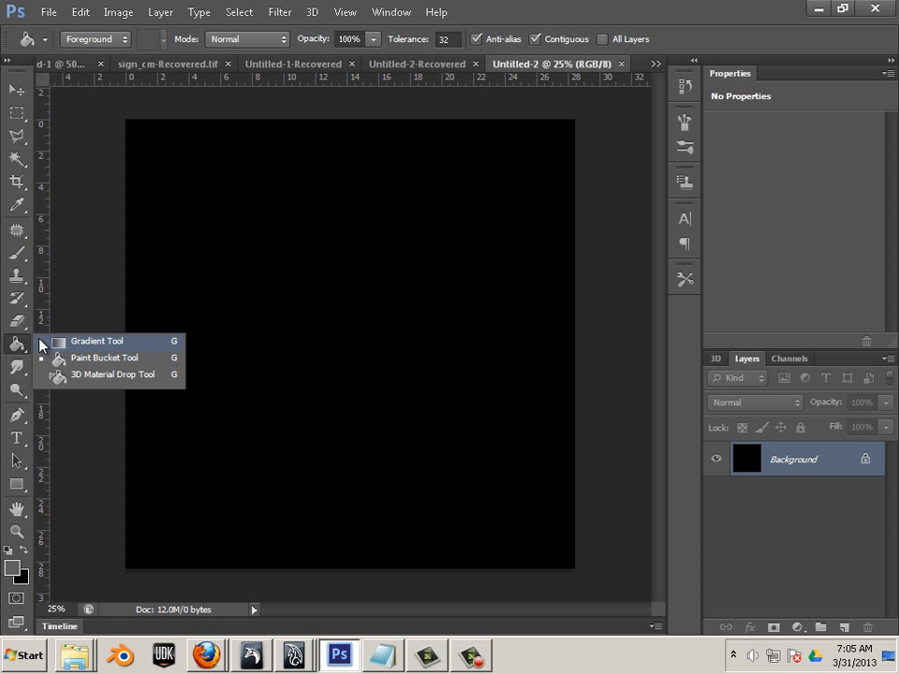
pyautogui.click(72, 365)
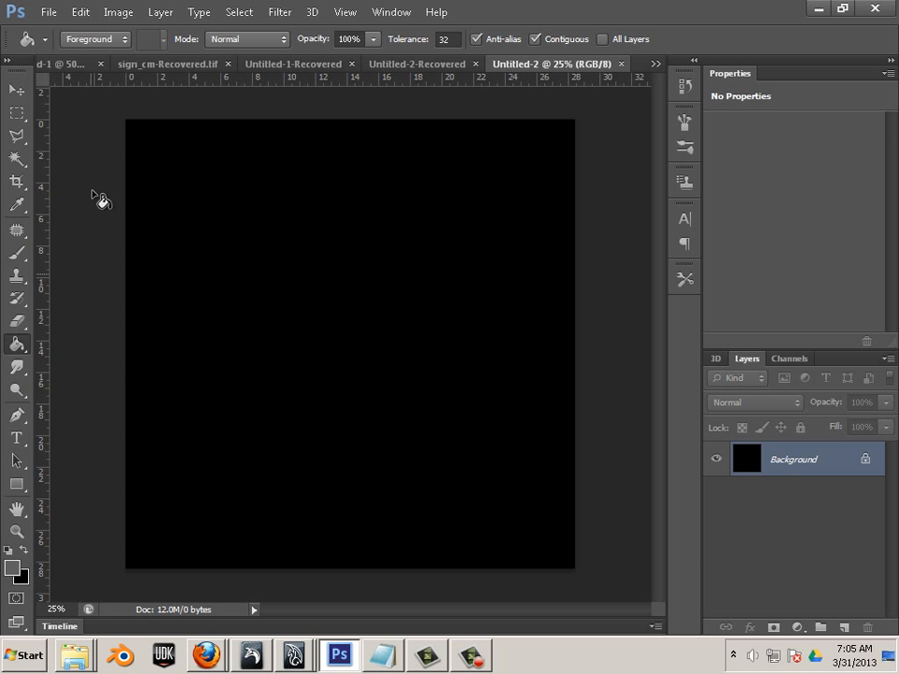
pyautogui.click(117, 41)
pyautogui.click(99, 59)
pyautogui.click(110, 41)
pyautogui.click(73, 72)
pyautogui.click(184, 186)
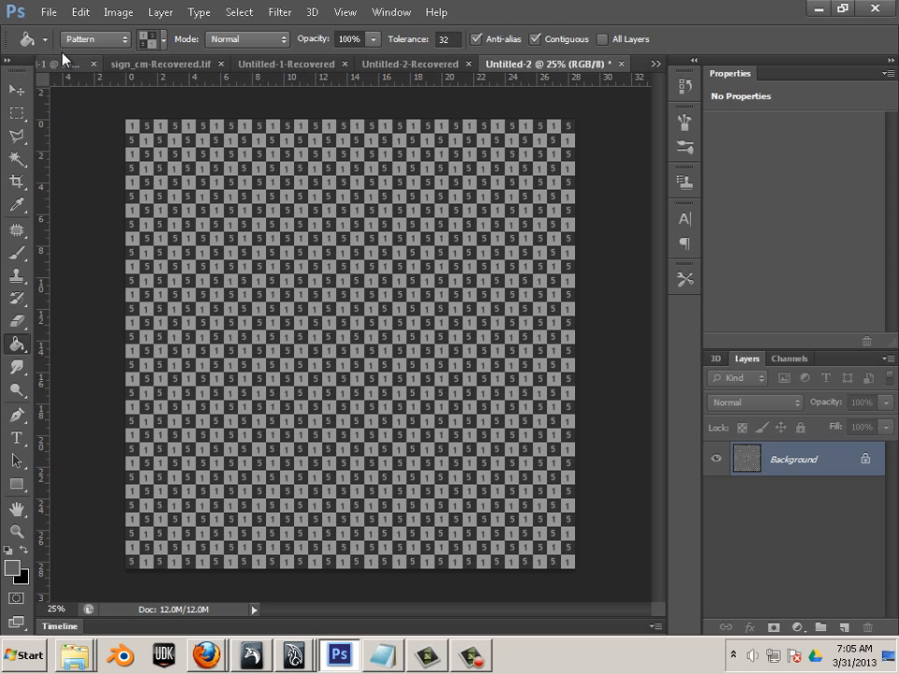
# Save the checker image in the milk folder as a Targa file named UVcheck at 24 bits/pixel
pyautogui.click(54, 15)
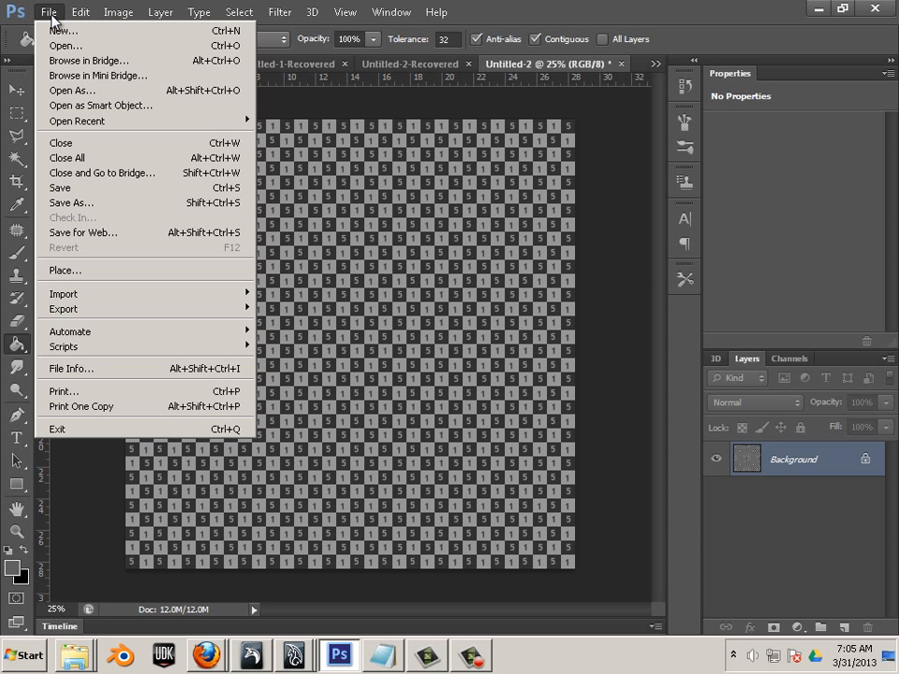
pyautogui.click(144, 203)
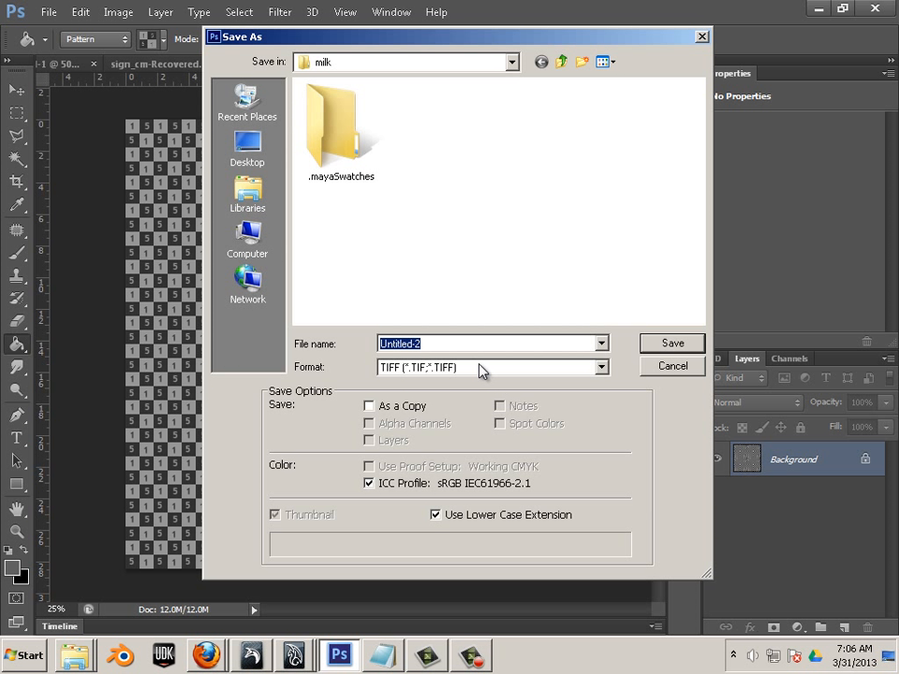
pyautogui.click(423, 371)
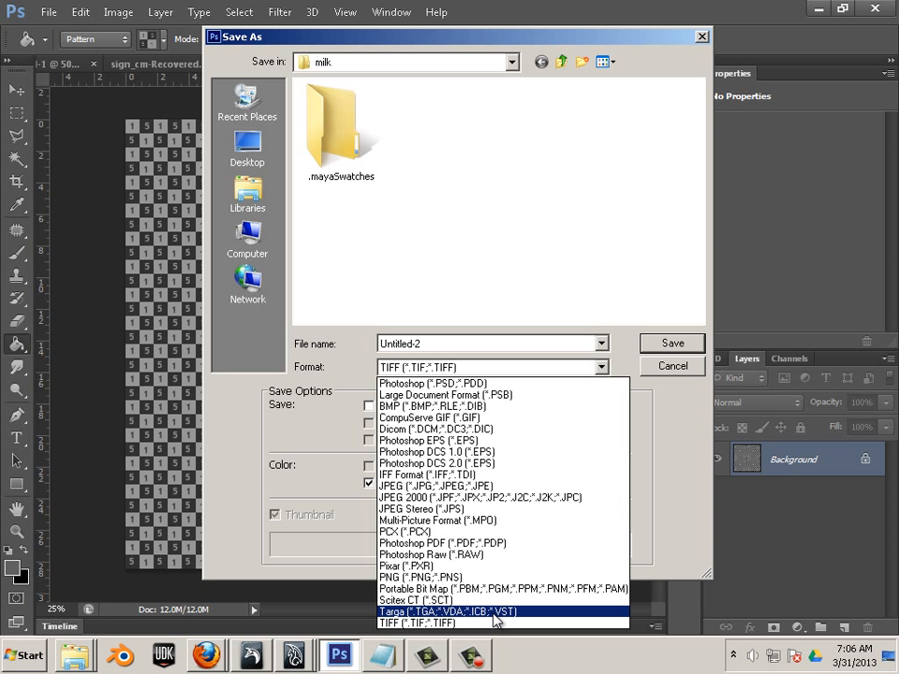
pyautogui.click(495, 610)
pyautogui.click(455, 342)
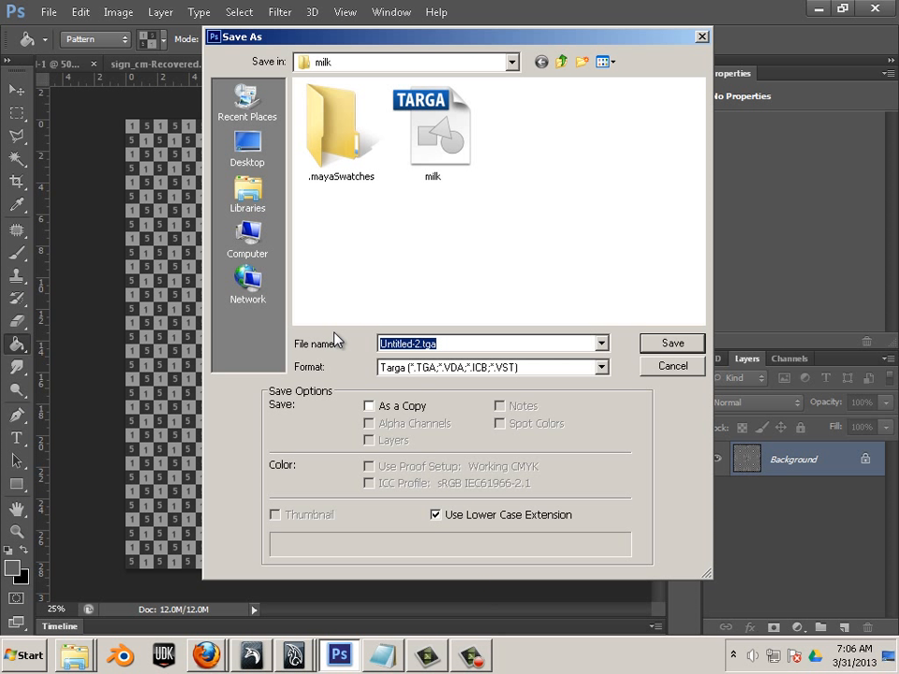
pyautogui.write('UV')
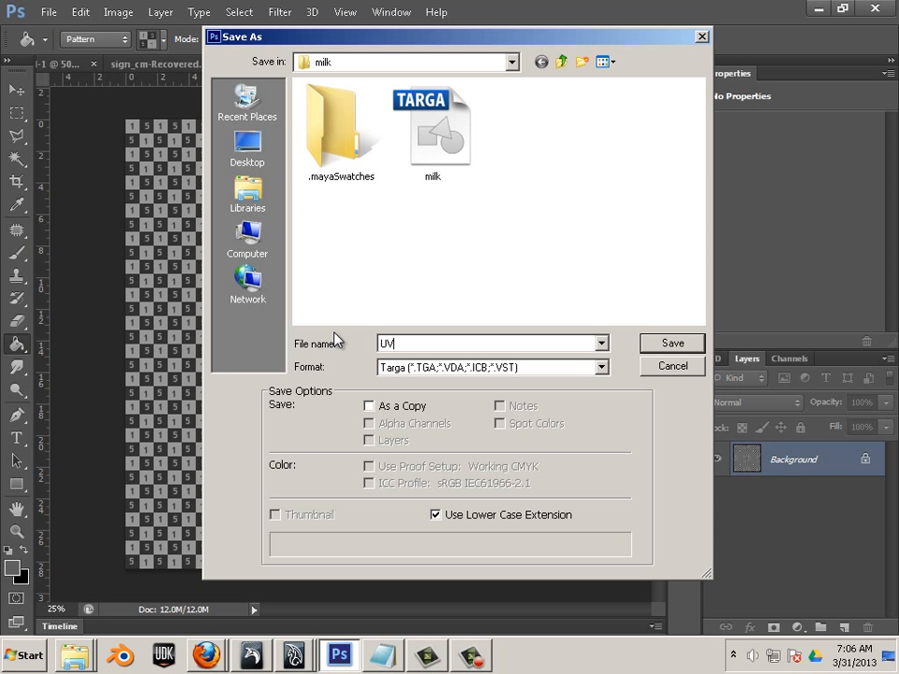
pyautogui.write(' check')
pyautogui.click(671, 343)
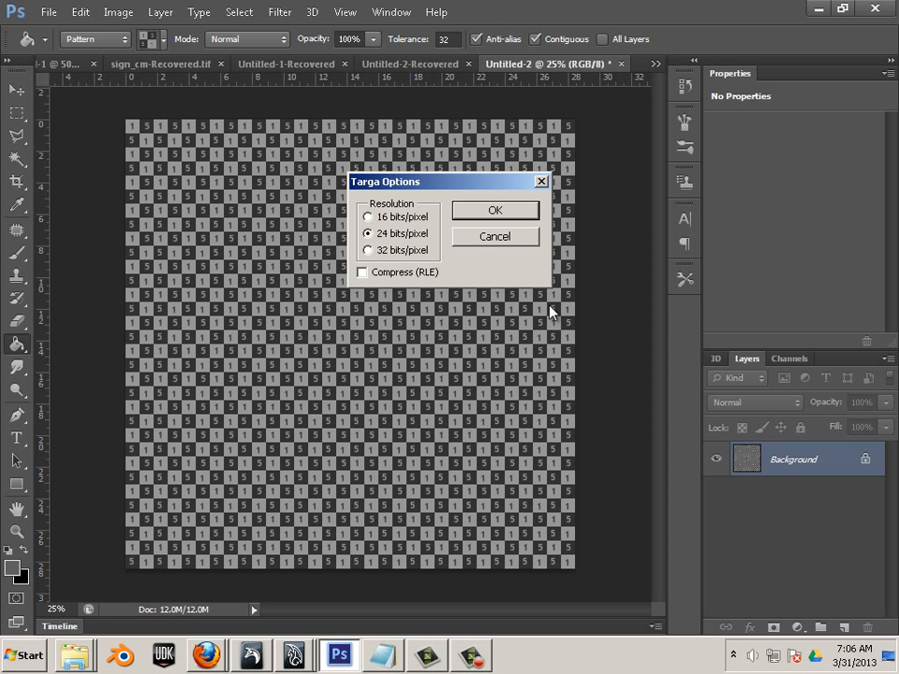
pyautogui.click(464, 209)
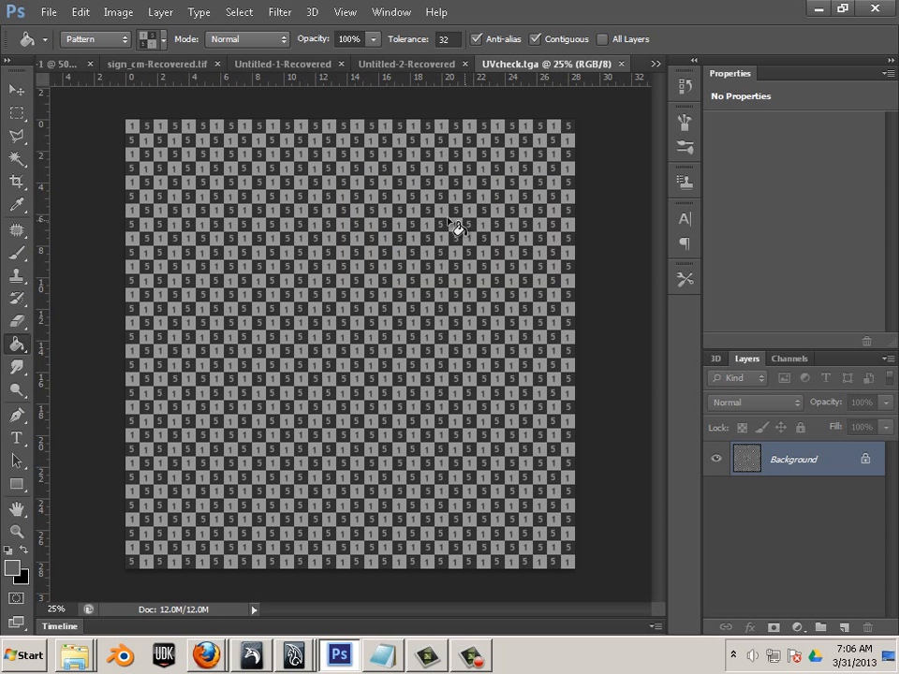
# Switch back to Maya, closing its Output Window, and open the Hypershade
pyautogui.click(293, 658)
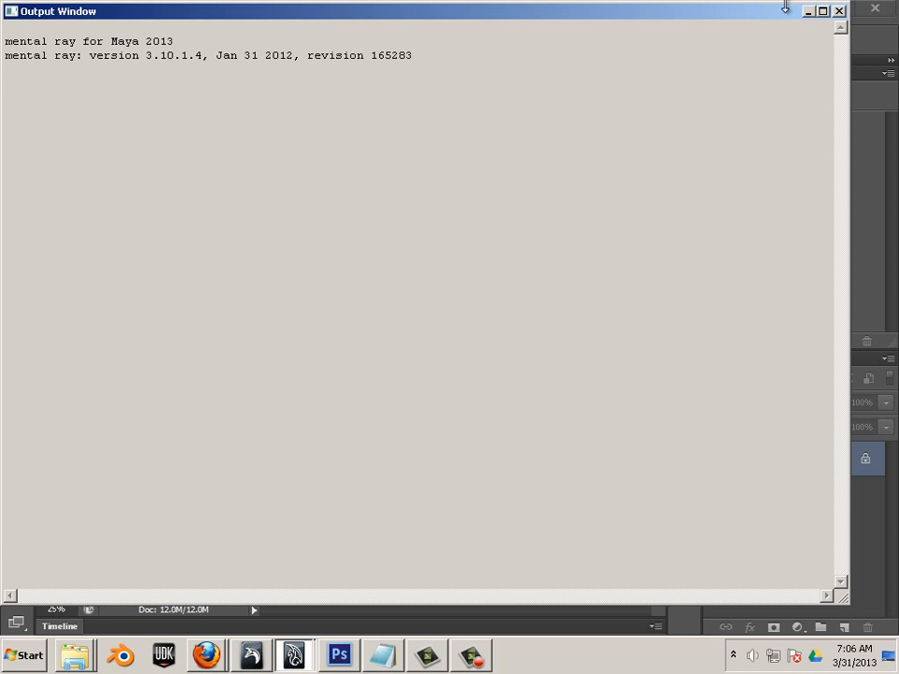
pyautogui.click(839, 12)
pyautogui.click(129, 13)
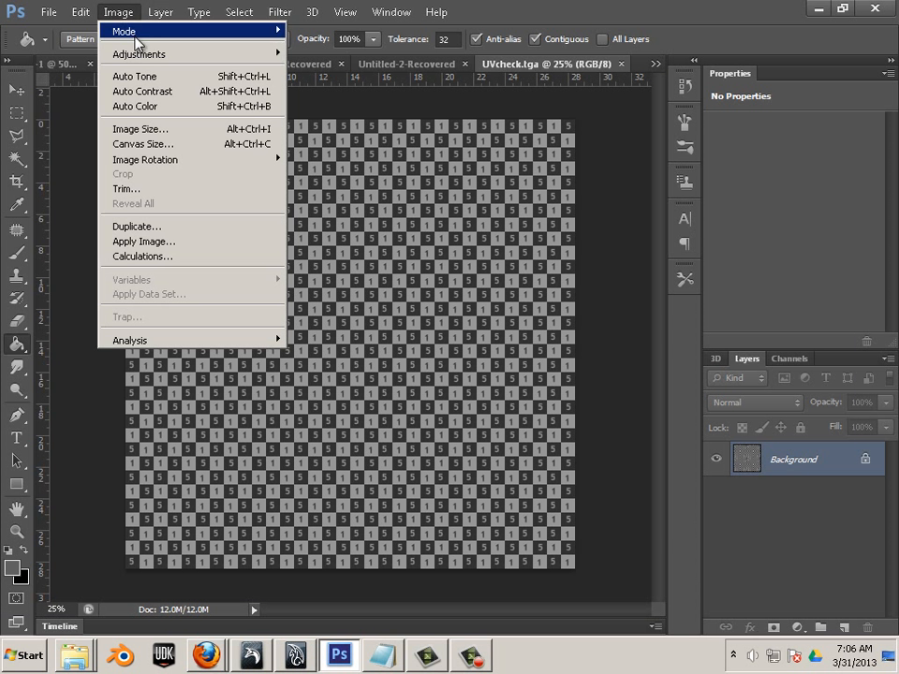
pyautogui.click(294, 658)
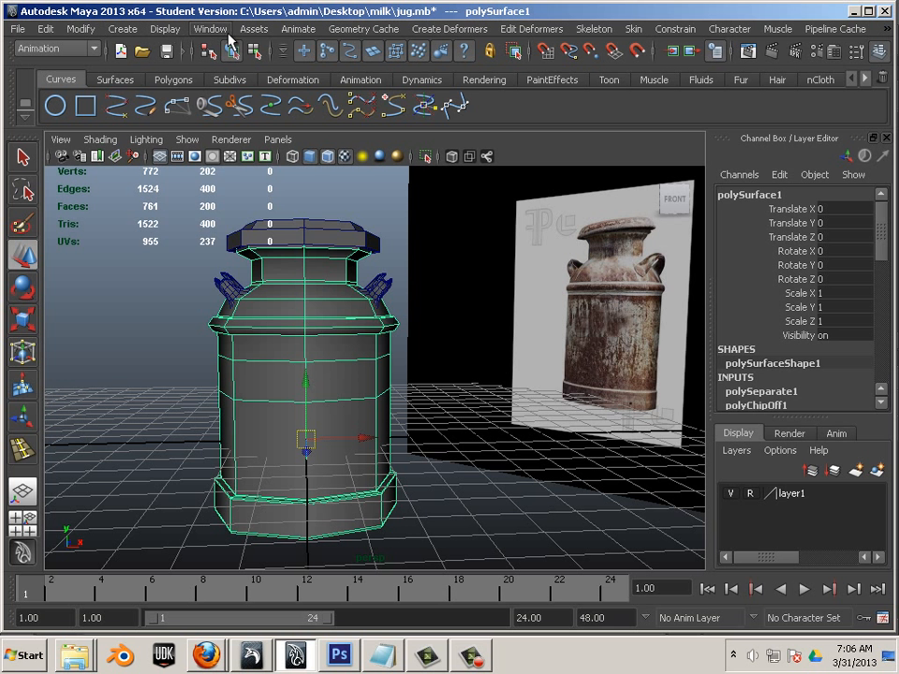
pyautogui.click(210, 29)
pyautogui.moveTo(231, 70)
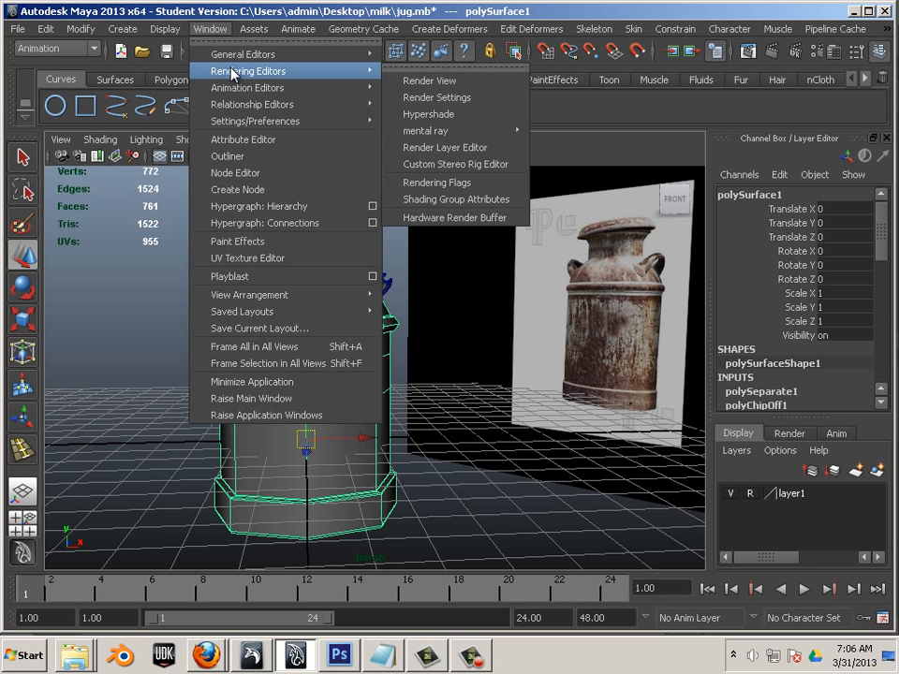
pyautogui.click(432, 112)
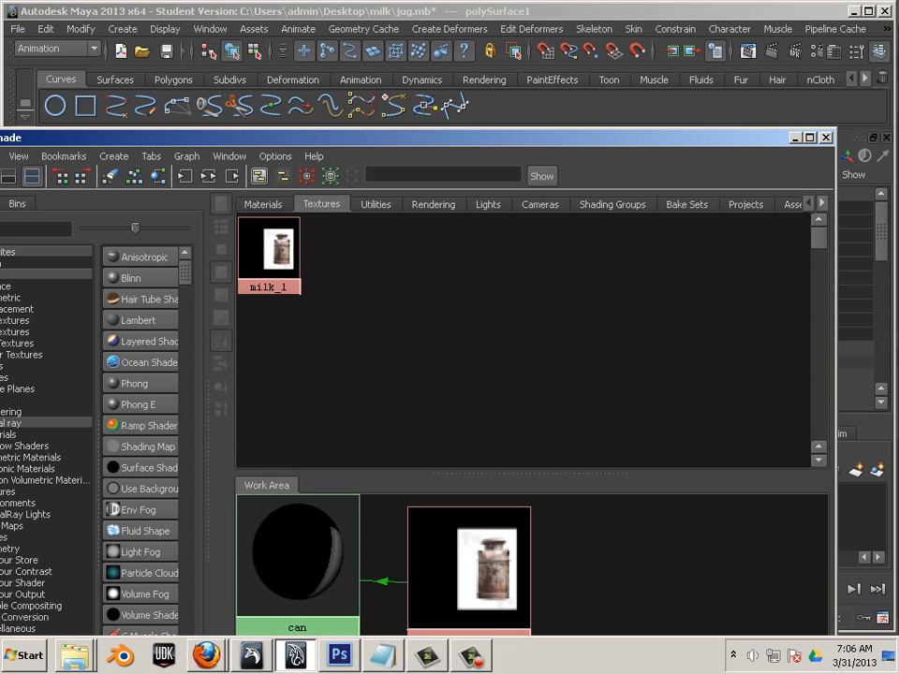
# Bring the UVcheck image file from its folder into the Hypershade as a texture and open its attributes
pyautogui.click(75, 656)
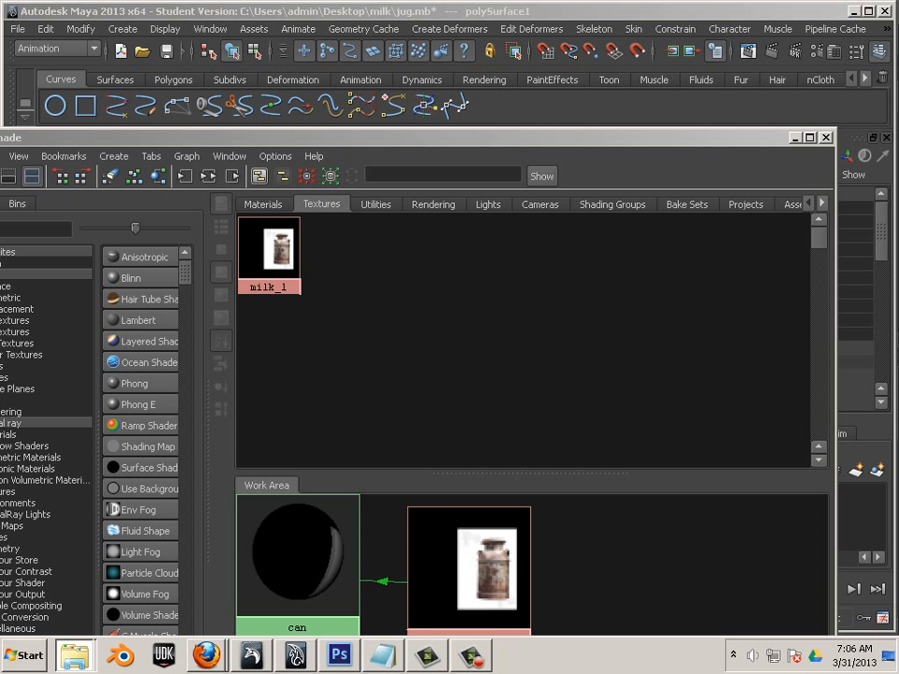
pyautogui.moveTo(2, 299); pyautogui.dragTo(382, 321)
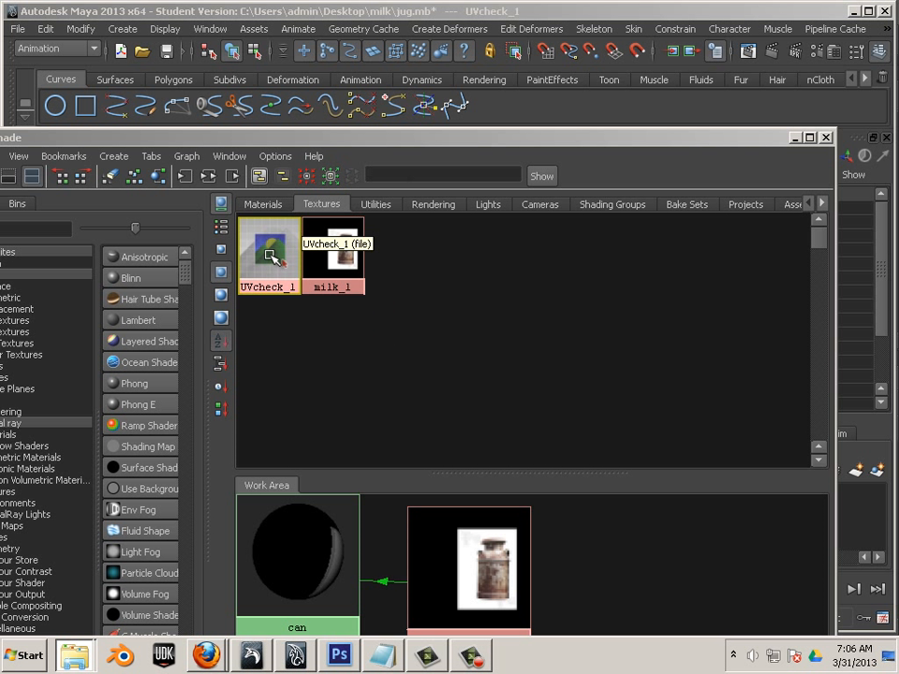
pyautogui.doubleClick(269, 251)
pyautogui.moveTo(473, 143); pyautogui.dragTo(213, 191)
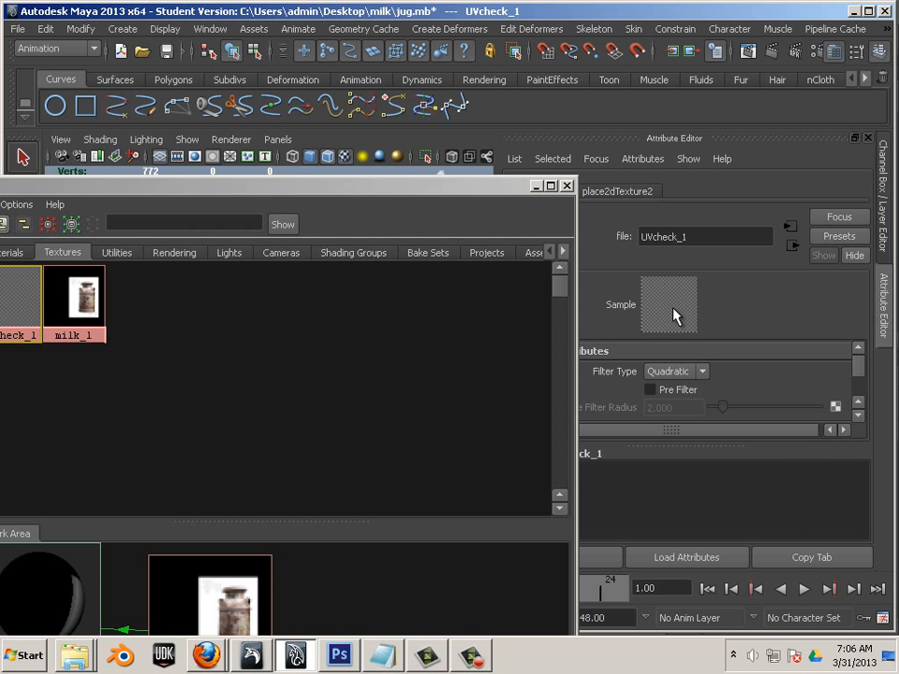
pyautogui.moveTo(282, 187); pyautogui.dragTo(401, 346)
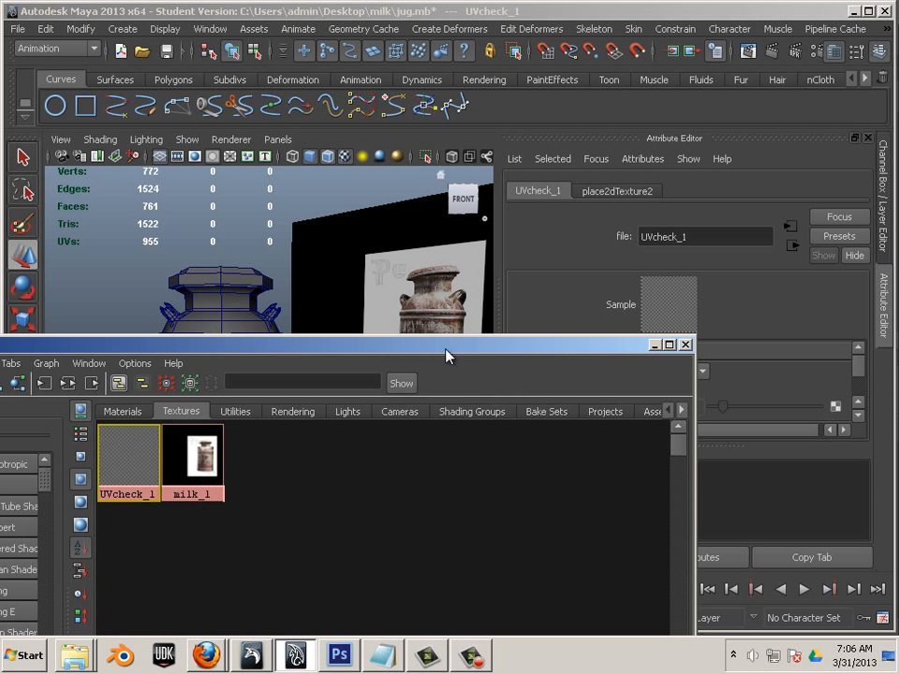
# Create a Lambert material named uvcheck and connect the UVcheck texture to its color
pyautogui.moveTo(141, 344); pyautogui.dragTo(809, 290)
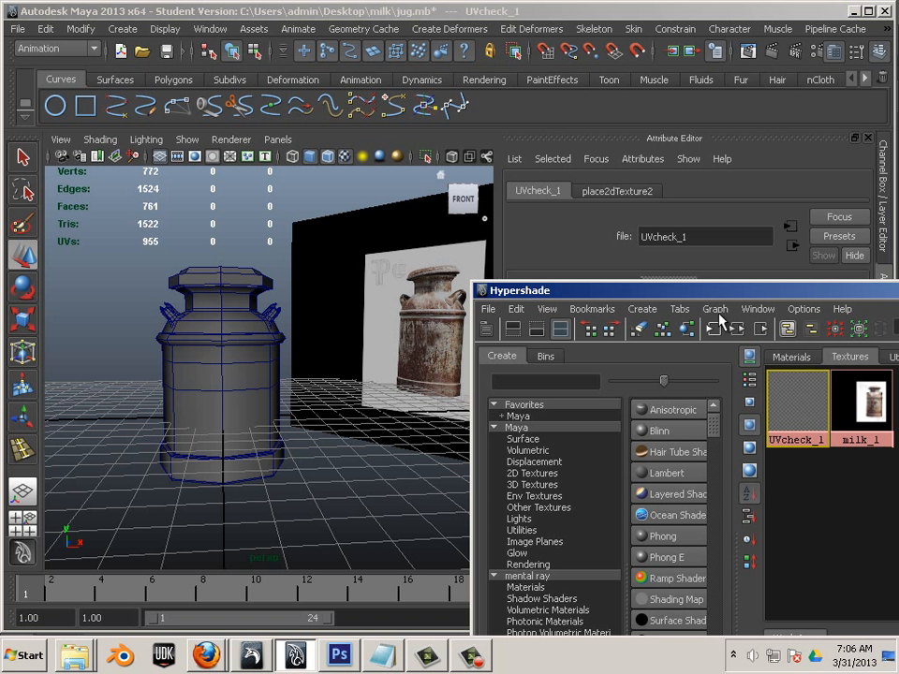
pyautogui.moveTo(602, 290); pyautogui.dragTo(465, 251)
pyautogui.click(525, 434)
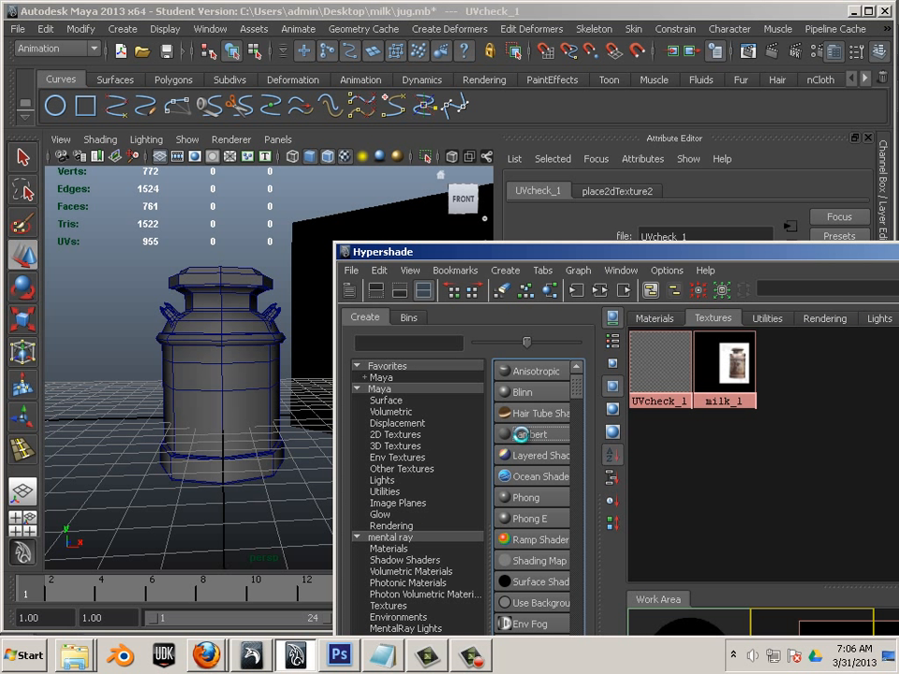
pyautogui.moveTo(716, 253); pyautogui.dragTo(470, 119)
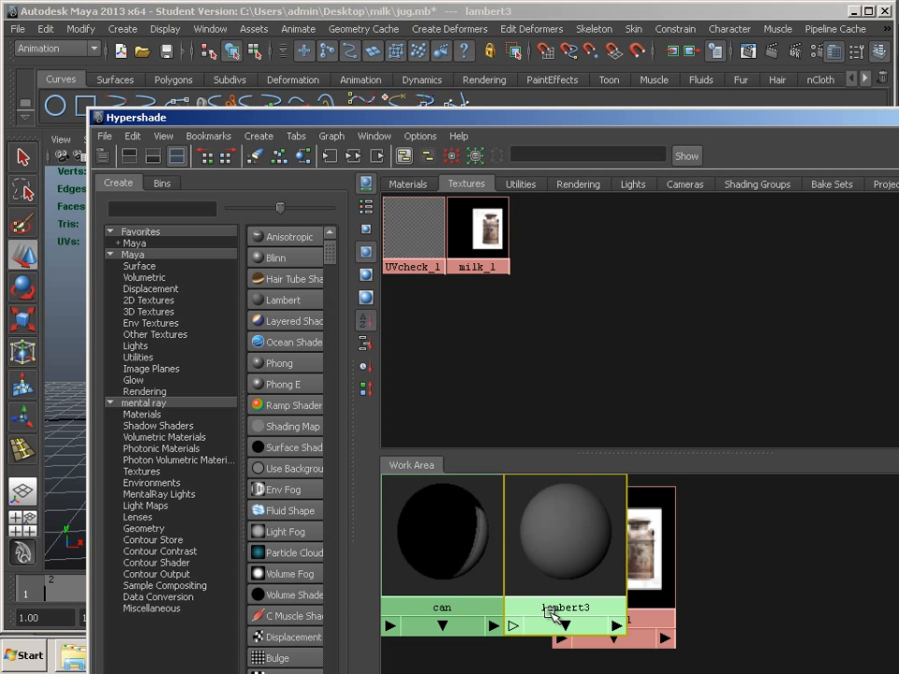
pyautogui.keyDown('ctrl'); pyautogui.doubleClick(586, 607); pyautogui.keyUp('ctrl')
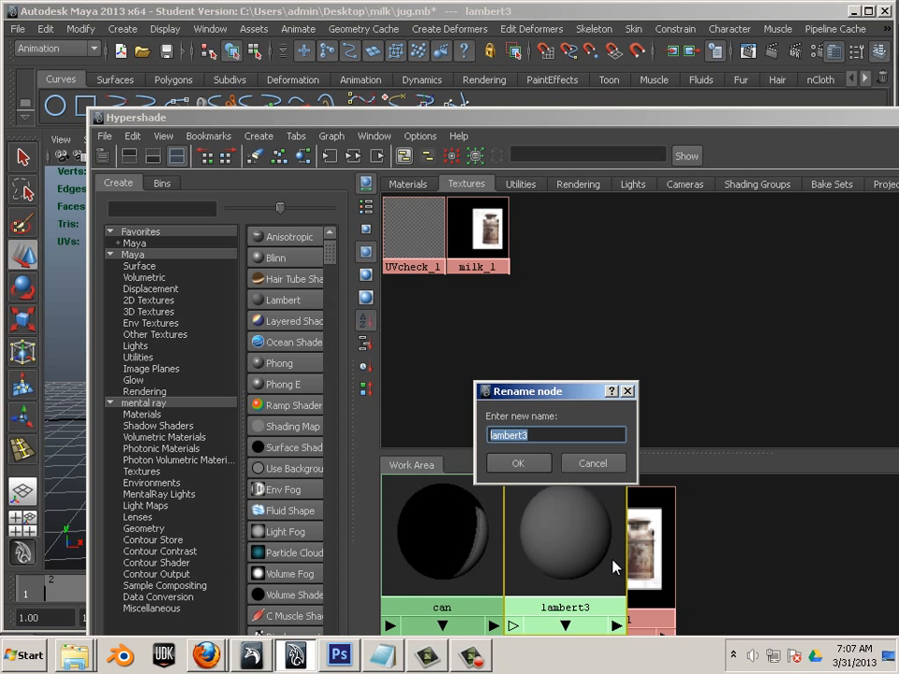
pyautogui.write('uvcheck')
pyautogui.press('Return')
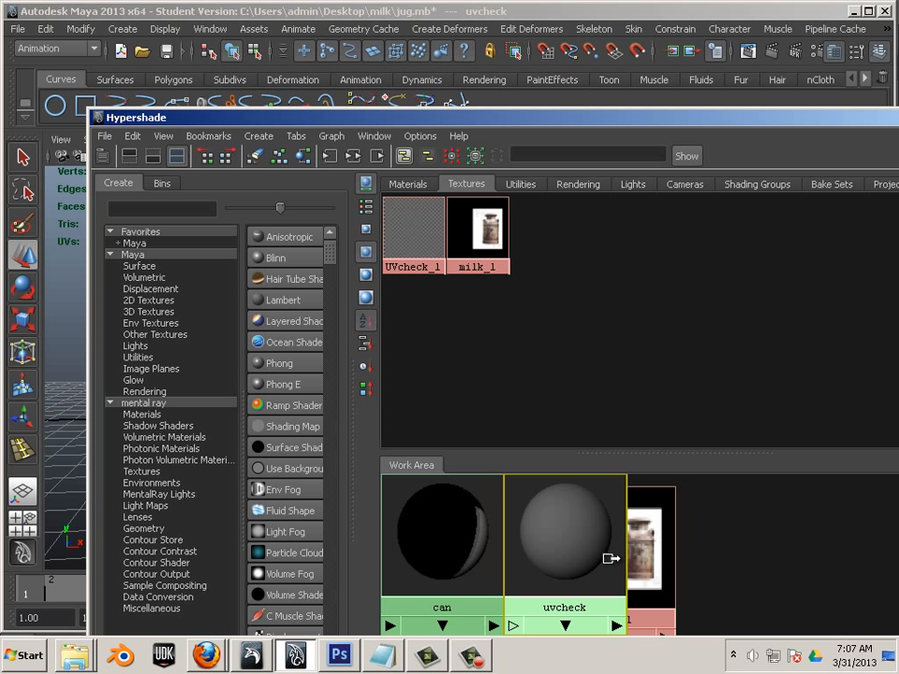
pyautogui.moveTo(484, 244); pyautogui.dragTo(545, 548, button='middle')
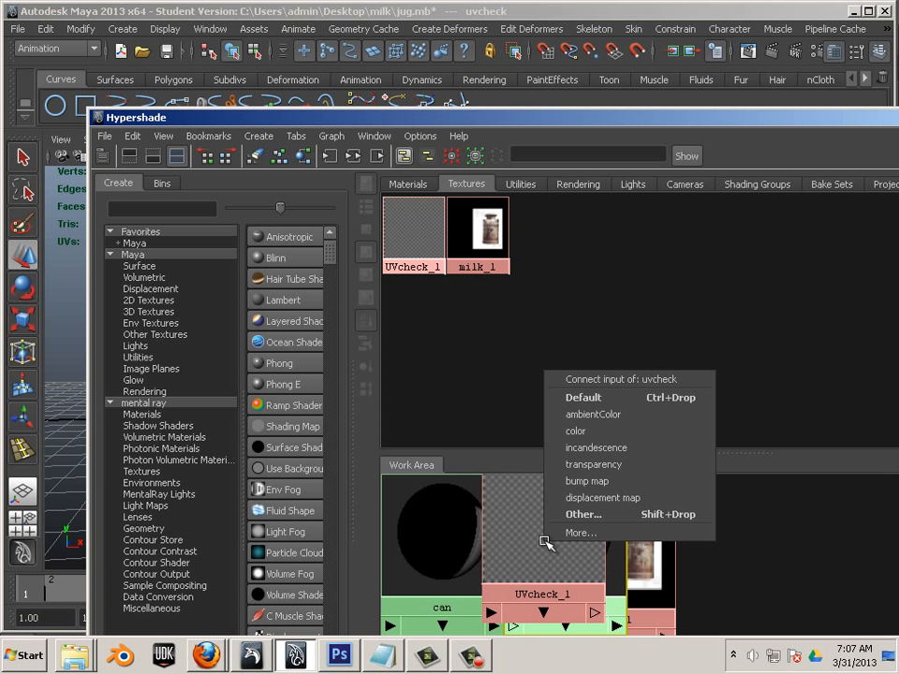
pyautogui.click(591, 432)
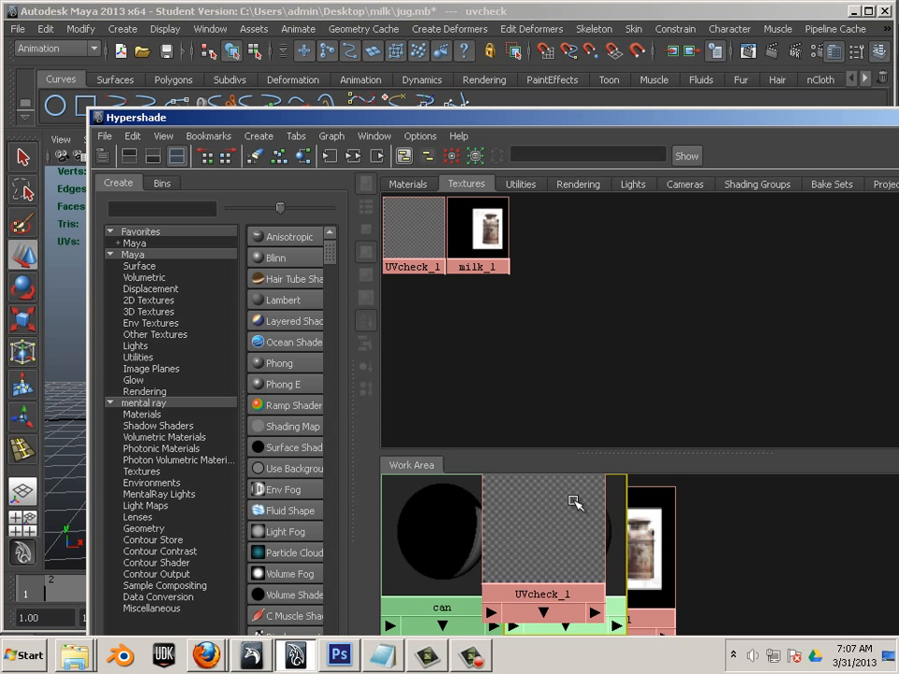
# Arrange the Hypershade beside the viewport and assign the uvcheck material to the milk can's body
pyautogui.moveTo(572, 504); pyautogui.dragTo(713, 562)
pyautogui.moveTo(396, 120); pyautogui.dragTo(748, 136)
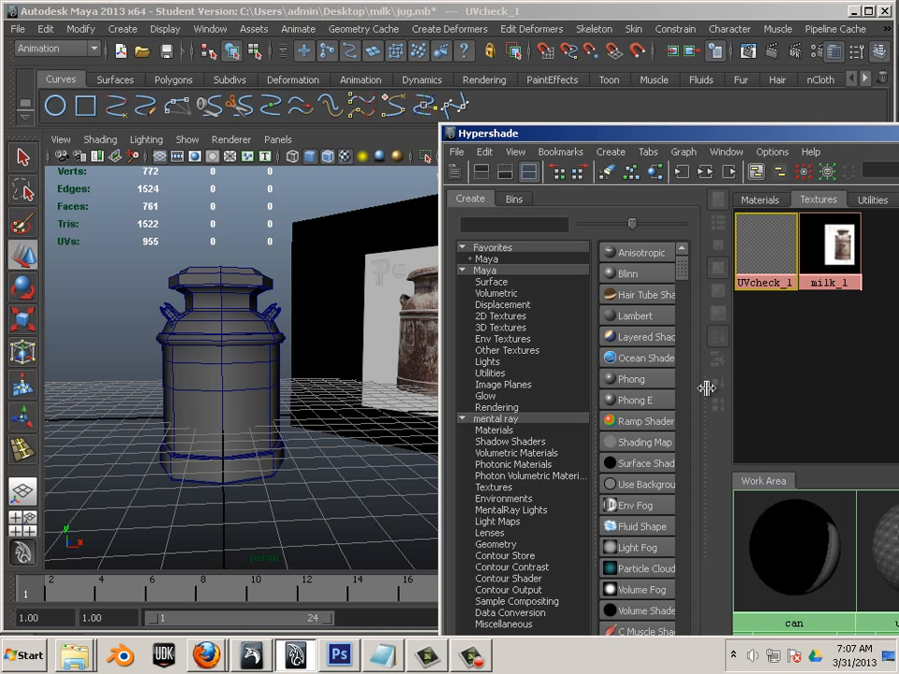
pyautogui.moveTo(885, 541); pyautogui.dragTo(378, 410, button='middle')
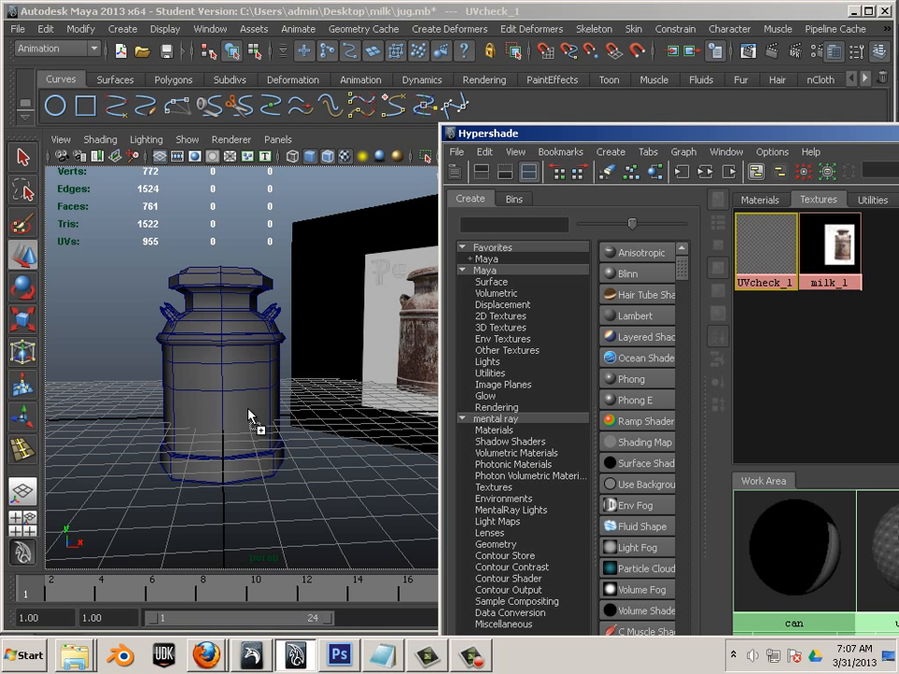
pyautogui.moveTo(250, 418); pyautogui.dragTo(250, 414, button='middle')
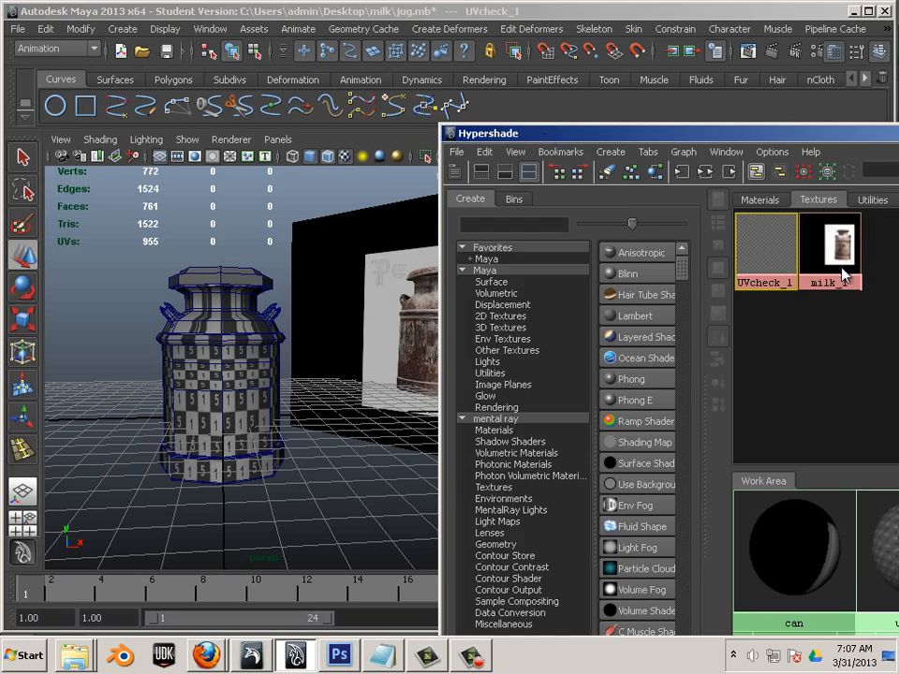
# Assign the uvcheck material to the can's lid, dismissing the Connection Editor
pyautogui.moveTo(544, 133); pyautogui.dragTo(851, 257)
pyautogui.keyDown('alt'); pyautogui.moveTo(282, 409); pyautogui.dragTo(255, 403); pyautogui.keyUp('alt')
pyautogui.keyDown('alt'); pyautogui.moveTo(286, 410); pyautogui.dragTo(347, 423, button='middle'); pyautogui.keyUp('alt')
pyautogui.keyDown('alt'); pyautogui.moveTo(348, 423); pyautogui.dragTo(385, 433, button='right'); pyautogui.keyUp('alt')
pyautogui.keyDown('alt'); pyautogui.moveTo(386, 432); pyautogui.dragTo(354, 444); pyautogui.keyUp('alt')
pyautogui.keyDown('alt'); pyautogui.moveTo(354, 444); pyautogui.dragTo(263, 404, button='middle'); pyautogui.keyUp('alt')
pyautogui.keyDown('alt'); pyautogui.moveTo(263, 403); pyautogui.dragTo(281, 330); pyautogui.keyUp('alt')
pyautogui.click(272, 260)
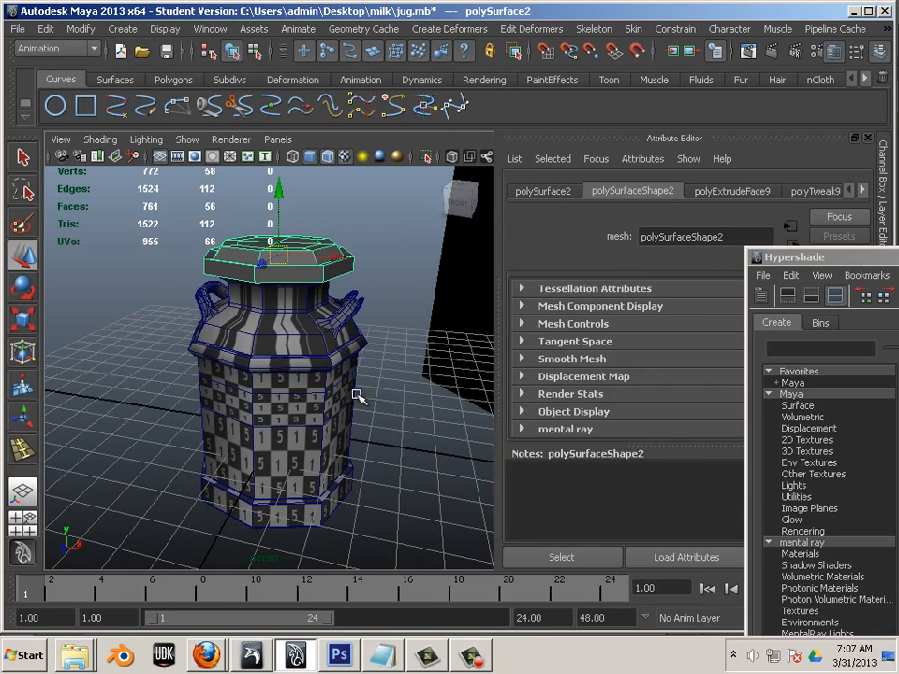
pyautogui.moveTo(896, 384); pyautogui.dragTo(253, 266, button='middle')
pyautogui.moveTo(417, 392); pyautogui.dragTo(341, 318, button='middle')
pyautogui.click(735, 223)
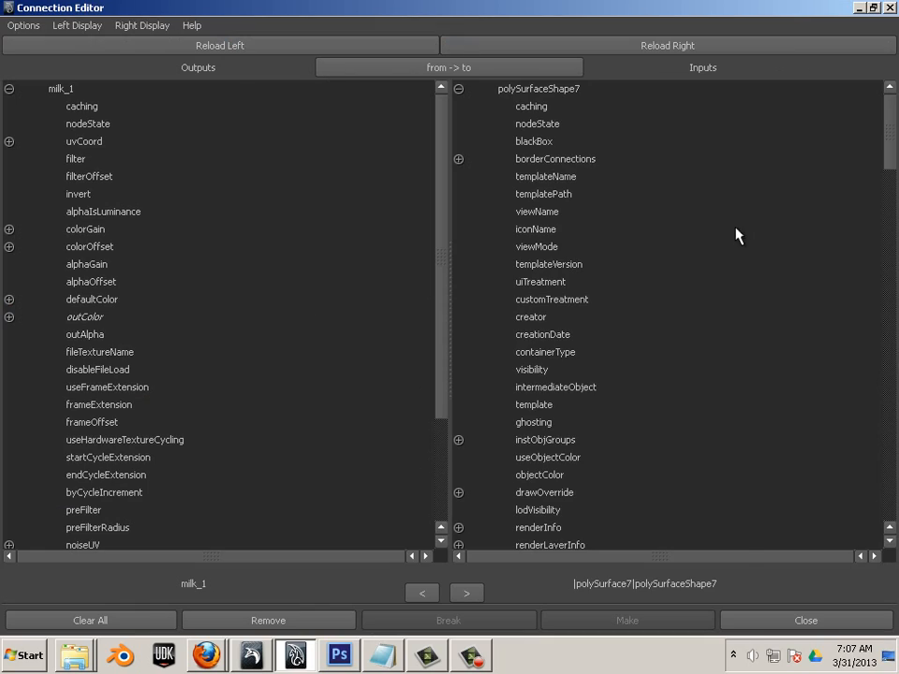
pyautogui.click(890, 8)
# Apply the uvcheck material to the can's handle and check the checker pattern around the can
pyautogui.keyDown('alt'); pyautogui.moveTo(394, 298); pyautogui.dragTo(303, 376); pyautogui.keyUp('alt')
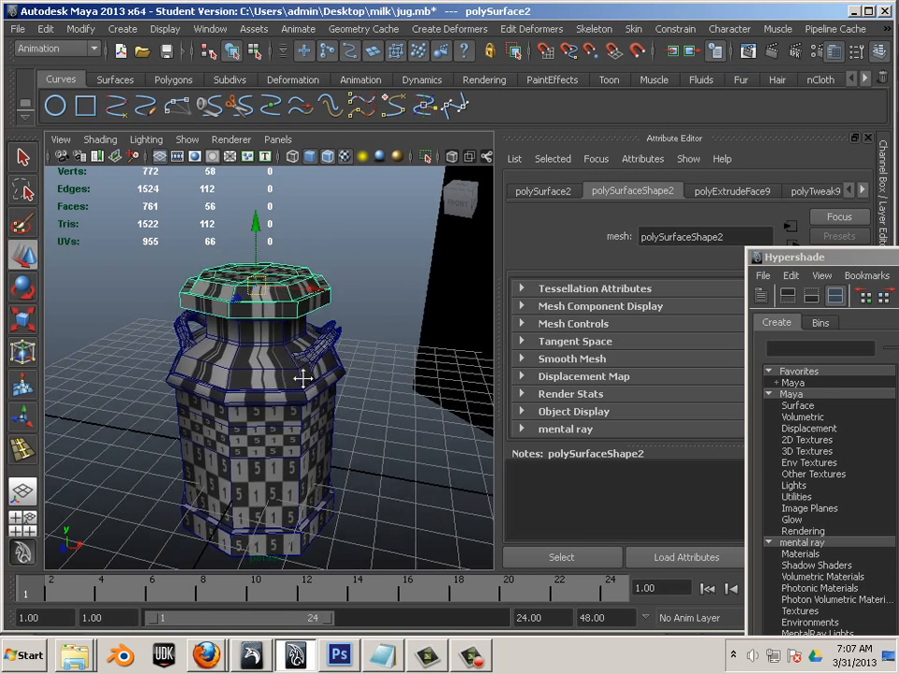
pyautogui.keyDown('alt'); pyautogui.moveTo(303, 375); pyautogui.dragTo(391, 419, button='right'); pyautogui.keyUp('alt')
pyautogui.moveTo(895, 375); pyautogui.dragTo(356, 333, button='middle')
pyautogui.keyDown('alt'); pyautogui.moveTo(300, 375); pyautogui.dragTo(253, 351); pyautogui.keyUp('alt')
pyautogui.keyDown('alt'); pyautogui.moveTo(253, 351); pyautogui.dragTo(181, 319, button='right'); pyautogui.keyUp('alt')
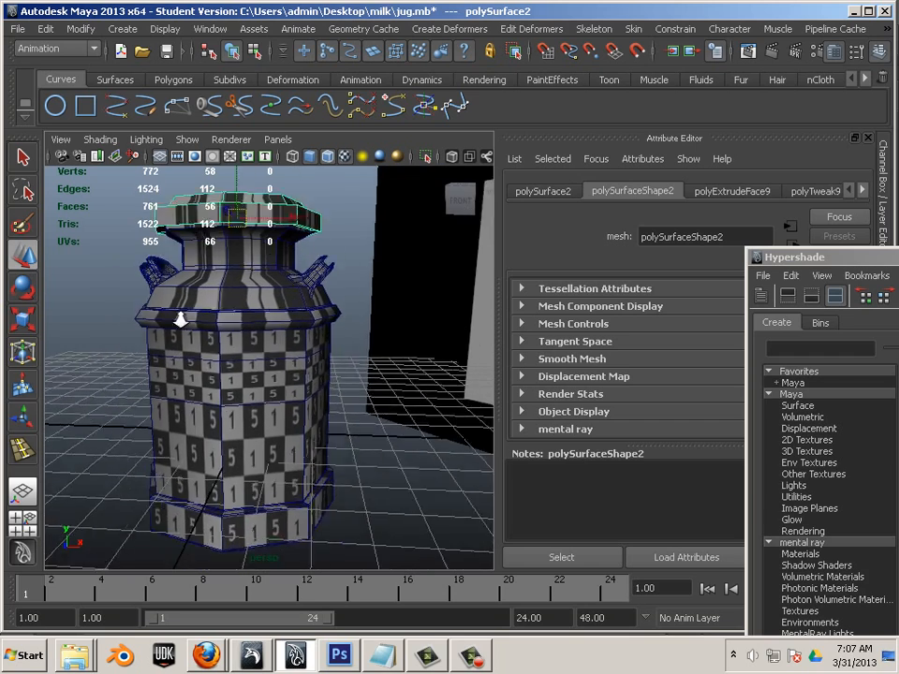
pyautogui.keyDown('alt'); pyautogui.moveTo(180, 319); pyautogui.dragTo(209, 323); pyautogui.keyUp('alt')
pyautogui.keyDown('alt'); pyautogui.moveTo(208, 323); pyautogui.dragTo(215, 339, button='middle'); pyautogui.keyUp('alt')
pyautogui.keyDown('alt'); pyautogui.moveTo(216, 339); pyautogui.dragTo(231, 371, button='right'); pyautogui.keyUp('alt')
# Select the can's body, show it in the front view, and apply a cylindrical UV mapping with the Polygons command set
pyautogui.click(259, 409)
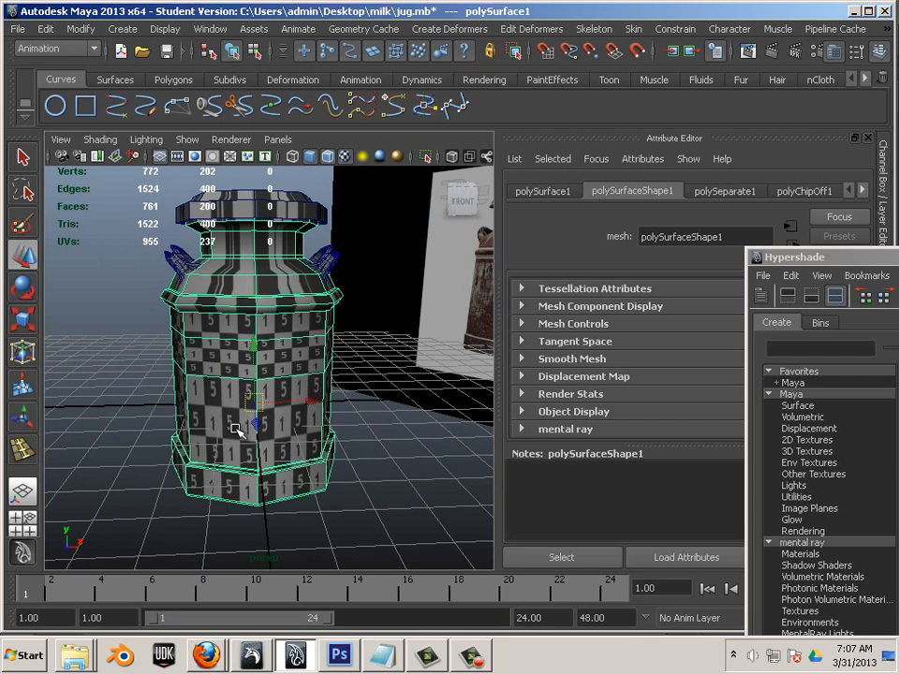
pyautogui.moveTo(235, 425)
pyautogui.keyDown('alt'); pyautogui.mouseDown()
pyautogui.moveTo(235, 416)
pyautogui.moveTo(213, 412)
pyautogui.moveTo(222, 427)
pyautogui.moveTo(230, 416)
pyautogui.mouseUp(); pyautogui.keyUp('alt')
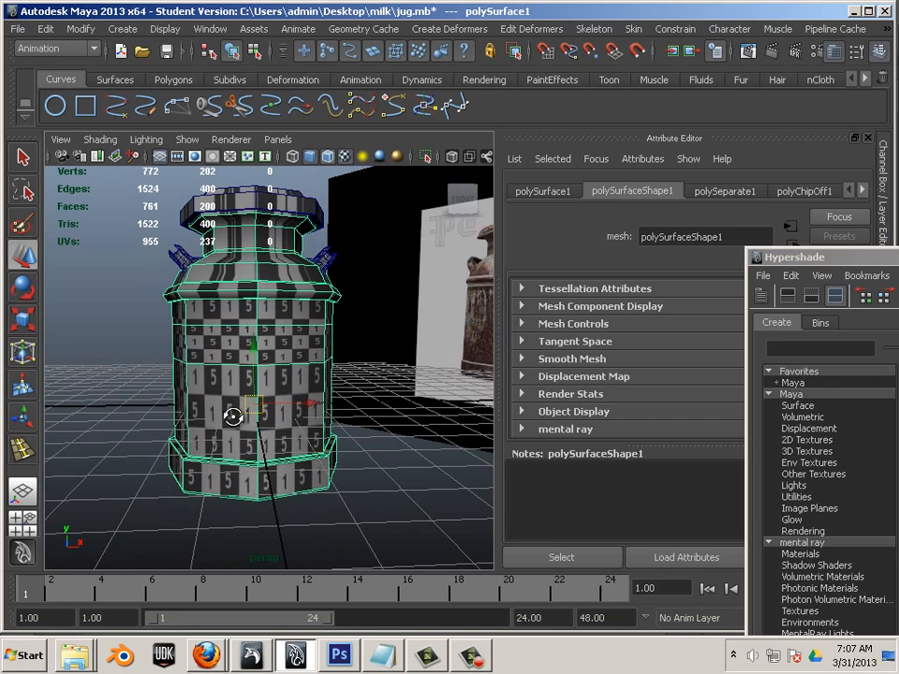
pyautogui.press('space')
pyautogui.press('space')
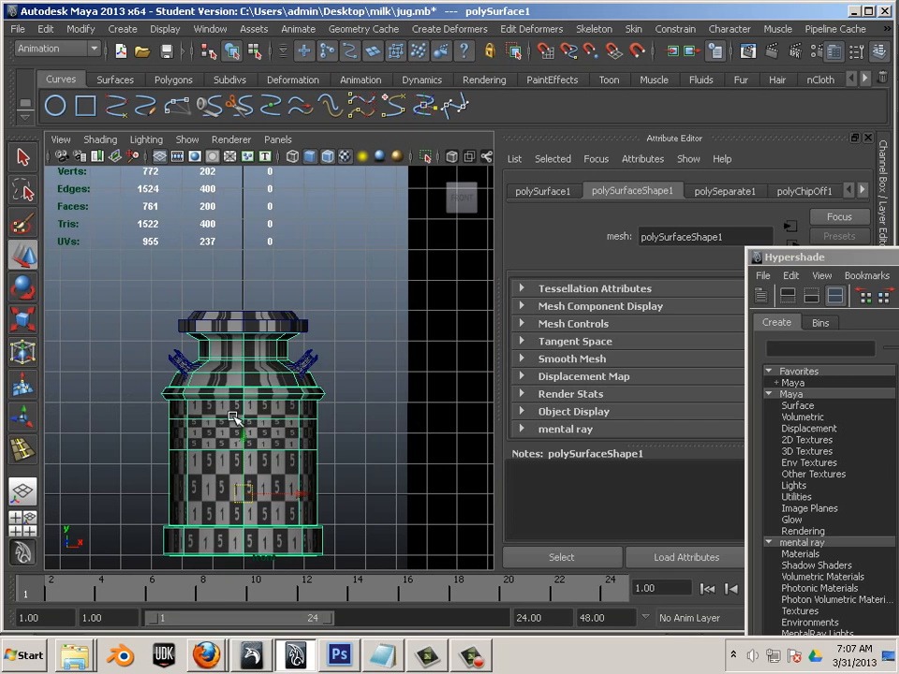
pyautogui.keyDown('alt'); pyautogui.moveTo(236, 401); pyautogui.dragTo(232, 364, button='middle'); pyautogui.keyUp('alt')
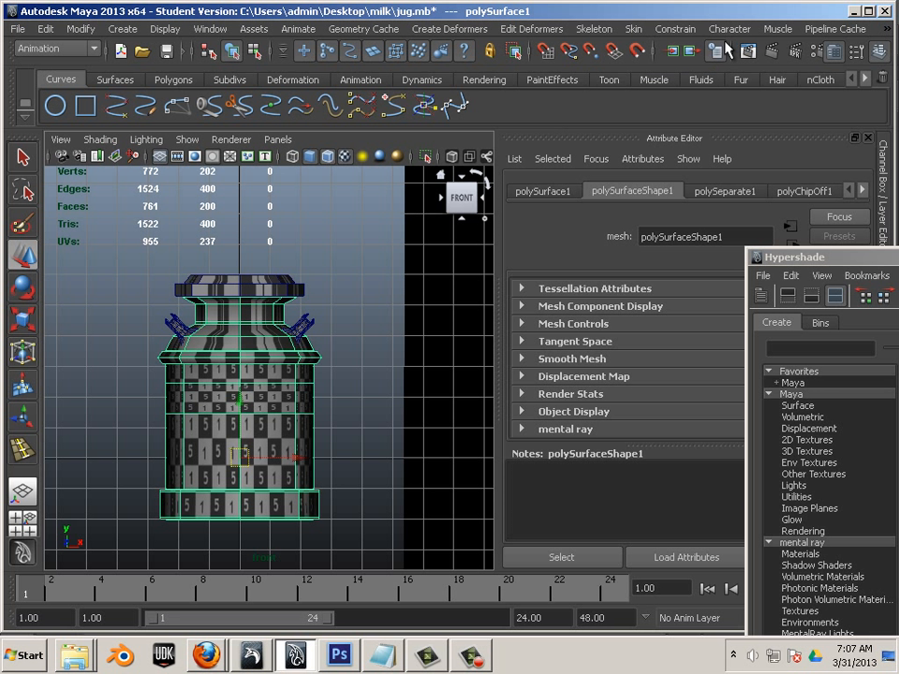
pyautogui.click(56, 49)
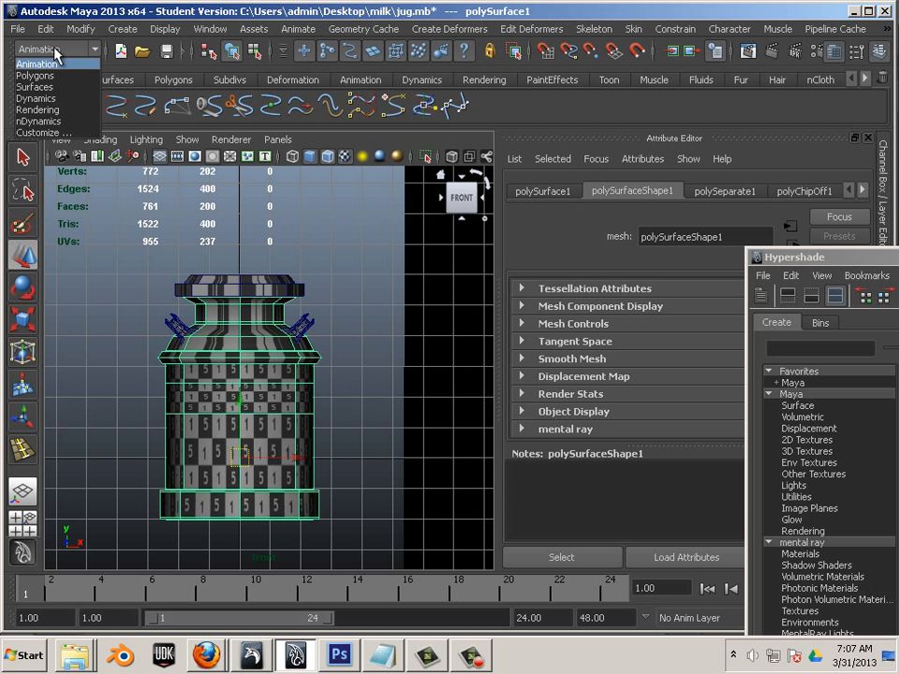
pyautogui.click(37, 75)
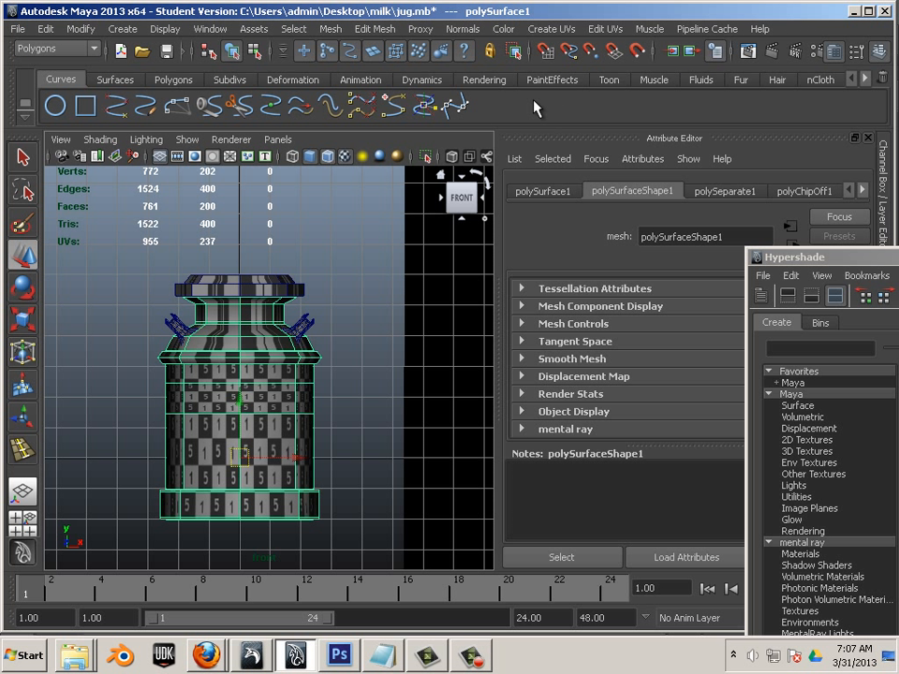
pyautogui.click(560, 30)
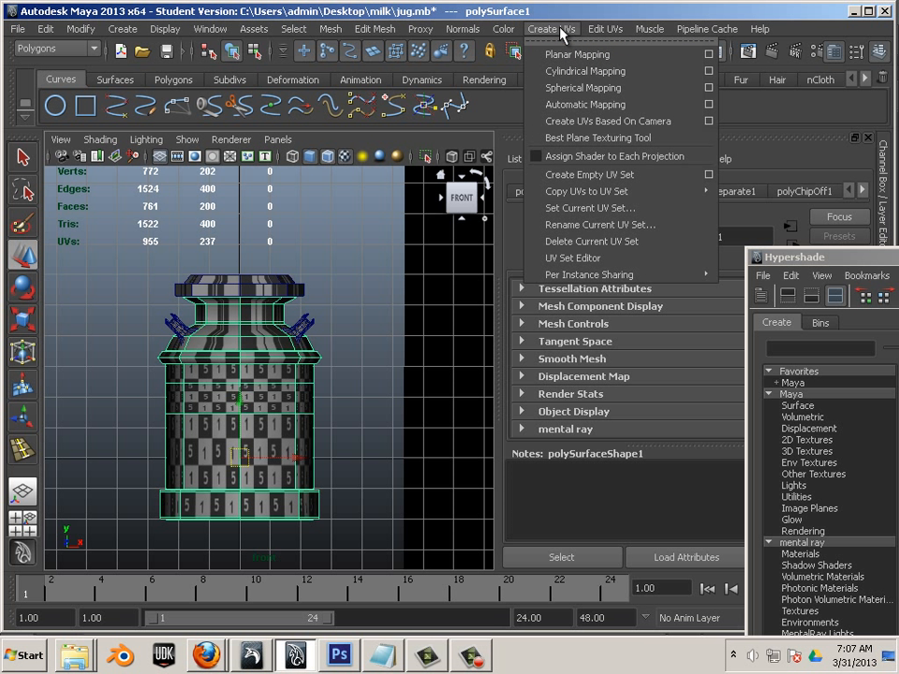
pyautogui.click(585, 72)
# Examine the projected checker pattern on the can's body and shoulder in the perspective view
pyautogui.scroll(5, 271, 365)
pyautogui.press('space')
pyautogui.press('space')
pyautogui.keyDown('alt'); pyautogui.moveTo(275, 351); pyautogui.dragTo(245, 333); pyautogui.keyUp('alt')
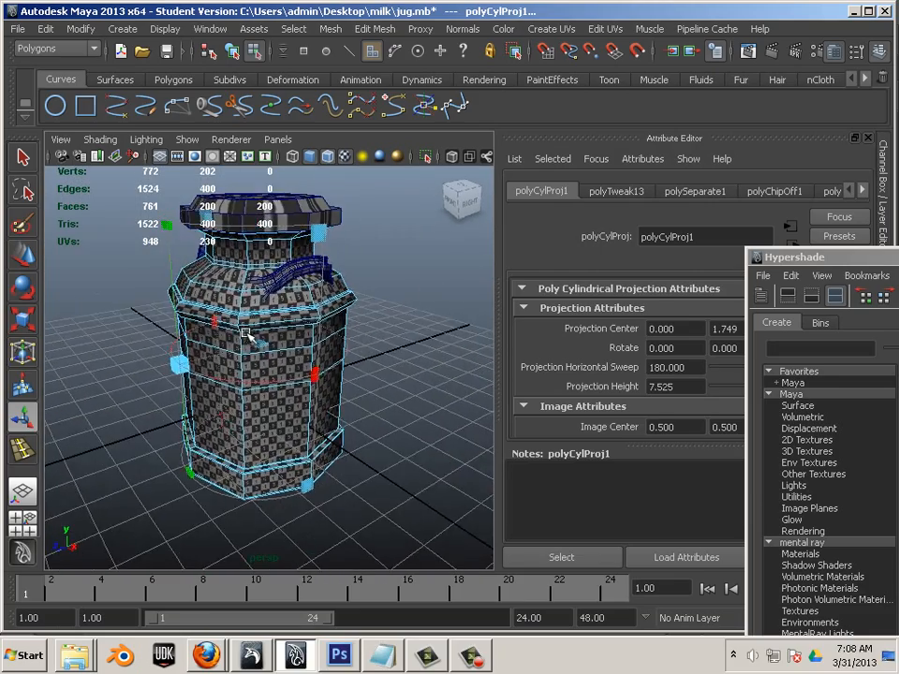
pyautogui.scroll(8, 332, 395)
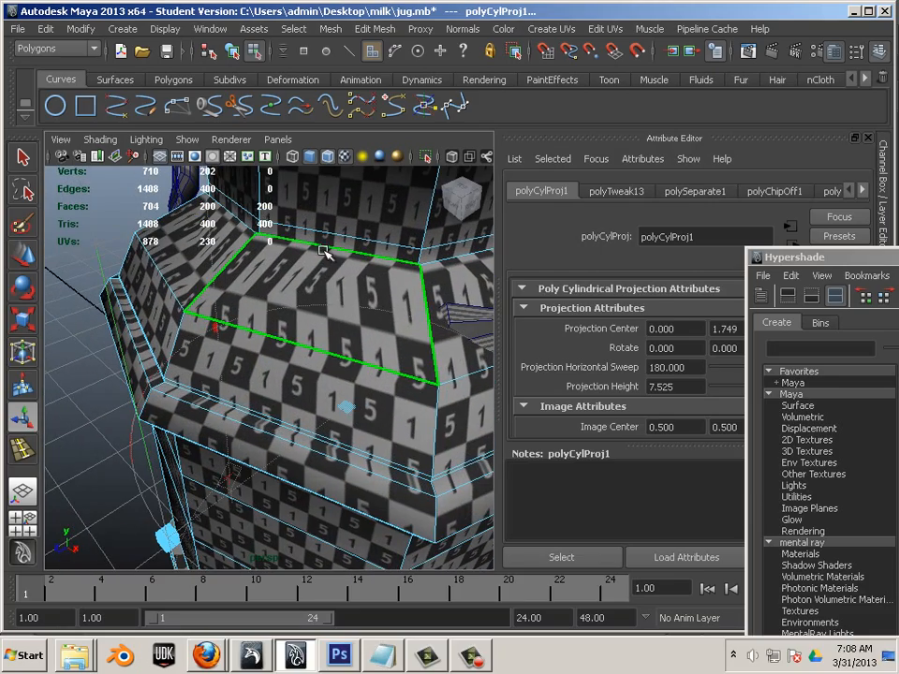
pyautogui.keyDown('alt'); pyautogui.moveTo(306, 283); pyautogui.dragTo(266, 309); pyautogui.keyUp('alt')
pyautogui.scroll(-6, 335, 333)
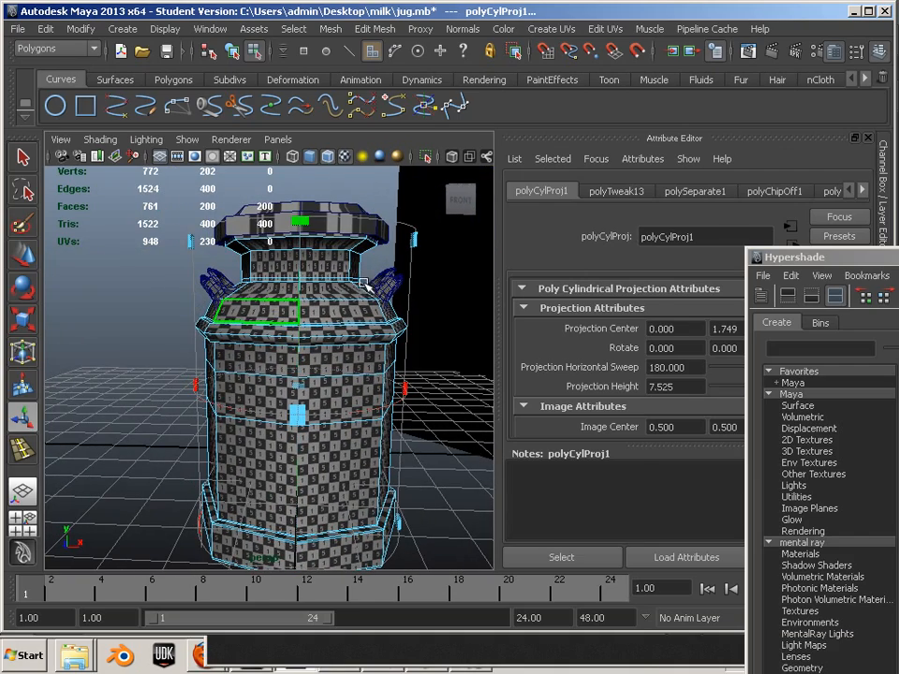
# Return to object selection and move the lid and handles up clear of the can's body, keeping the body selected
pyautogui.moveTo(365, 284); pyautogui.dragTo(368, 281, button='right')
pyautogui.click(360, 363)
pyautogui.scroll(-10, 120, 299)
pyautogui.scroll(8, 88, 310)
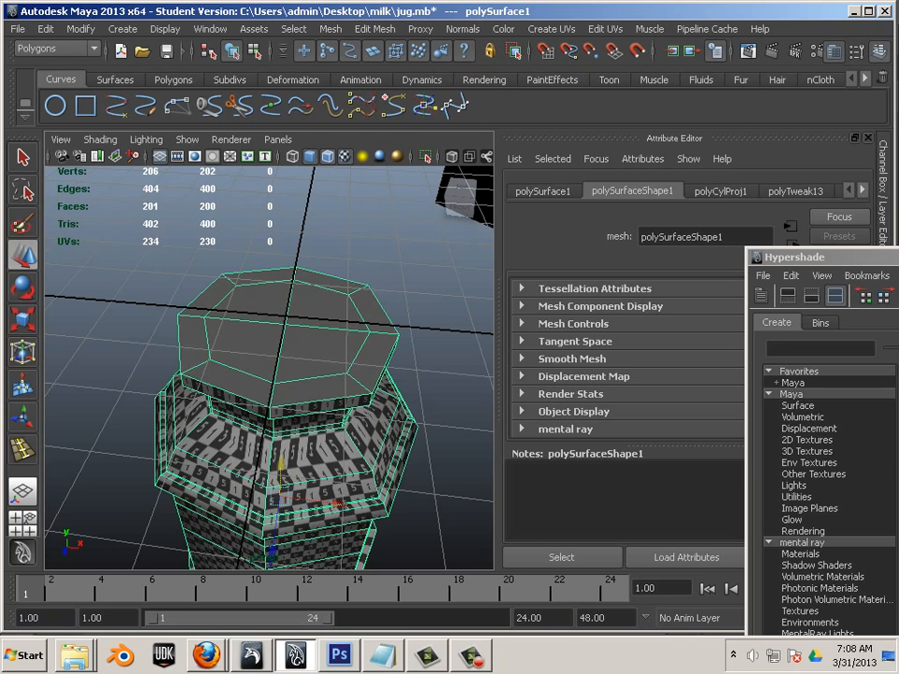
pyautogui.moveTo(895, 477); pyautogui.dragTo(319, 384, button='middle')
pyautogui.keyDown('alt'); pyautogui.moveTo(289, 394); pyautogui.dragTo(365, 378); pyautogui.keyUp('alt')
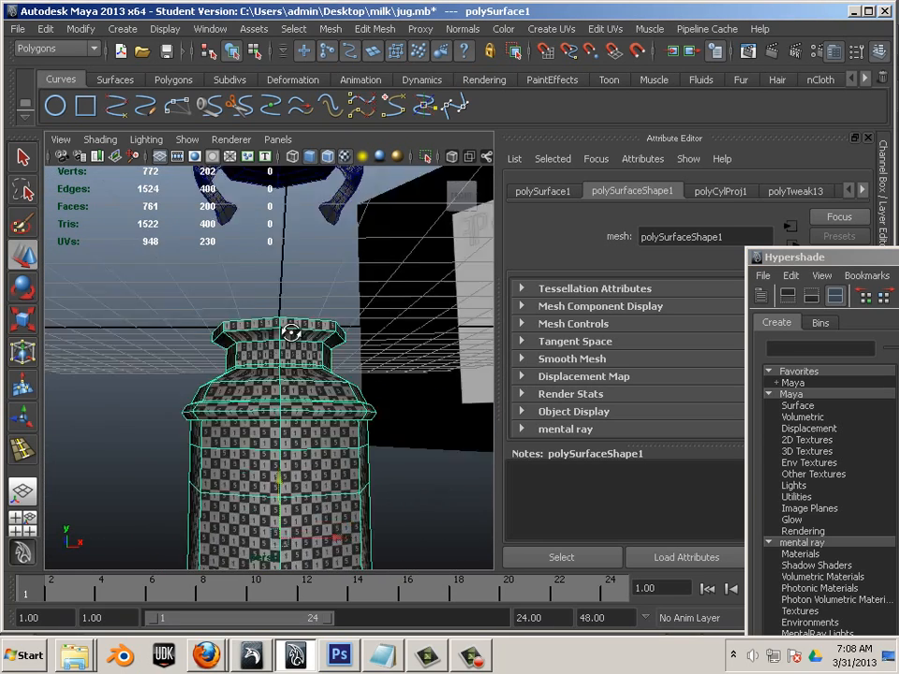
pyautogui.keyDown('alt'); pyautogui.moveTo(294, 327); pyautogui.dragTo(262, 415); pyautogui.keyUp('alt')
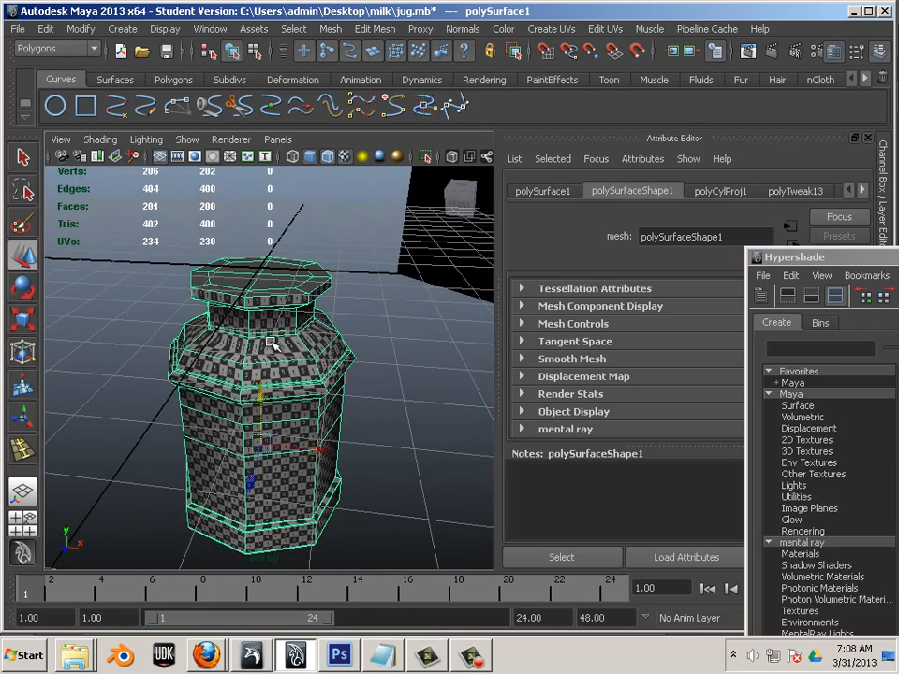
# Open the UV Texture Editor for the can's body and select an edge on its rim
pyautogui.click(201, 30)
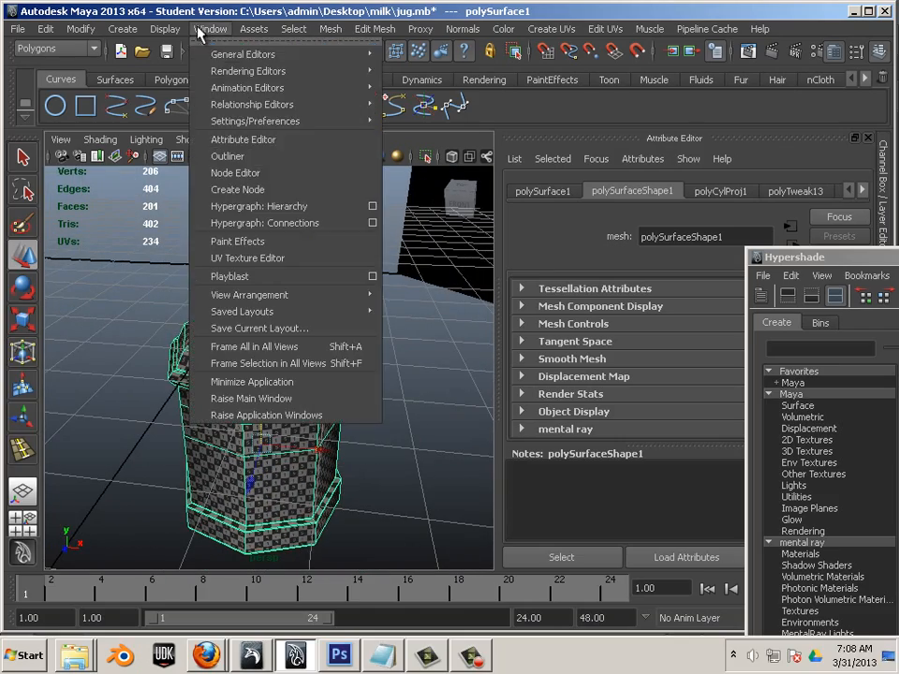
pyautogui.click(247, 257)
pyautogui.scroll(10, 287, 399)
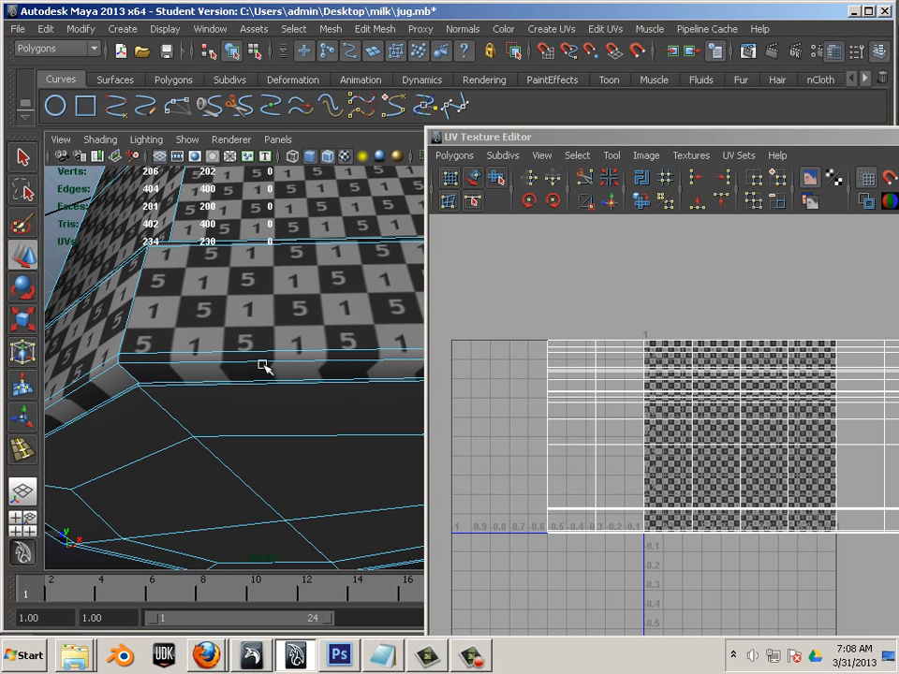
pyautogui.click(247, 362)
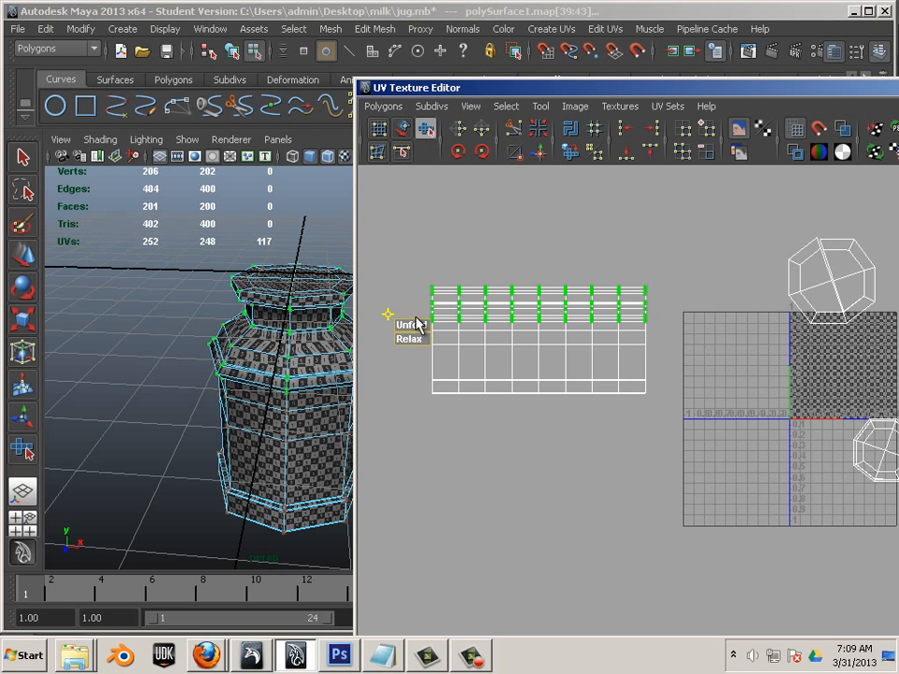
# Unfold the selected upper rows of the body's side UV shell and inspect where they meet the lower rows
pyautogui.moveTo(412, 328); pyautogui.dragTo(806, 433)
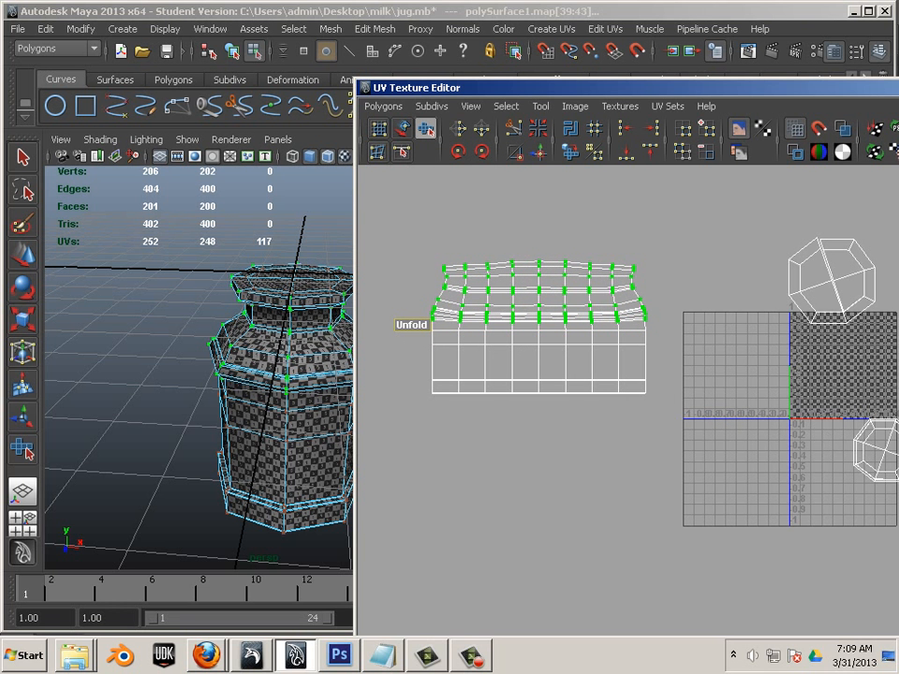
pyautogui.moveTo(713, 442)
pyautogui.mouseDown()
pyautogui.moveTo(402, 327)
pyautogui.moveTo(391, 314)
pyautogui.moveTo(389, 324)
pyautogui.mouseUp()
pyautogui.scroll(5, 449, 379)
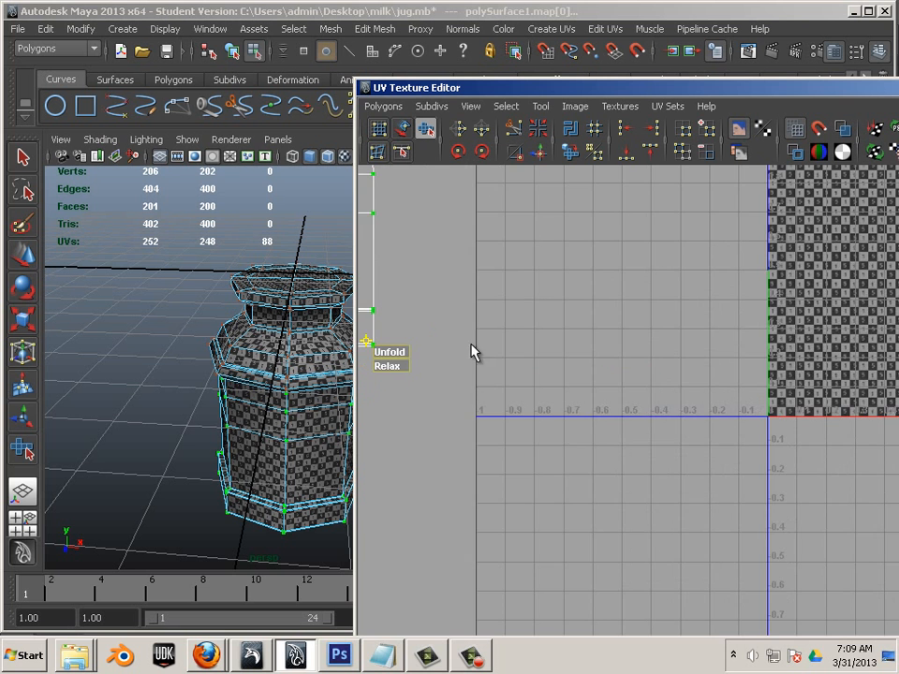
pyautogui.keyDown('alt'); pyautogui.moveTo(472, 352); pyautogui.dragTo(856, 572, button='middle'); pyautogui.keyUp('alt')
pyautogui.keyDown('alt'); pyautogui.moveTo(722, 516); pyautogui.dragTo(809, 511, button='middle'); pyautogui.keyUp('alt')
pyautogui.scroll(-1, 809, 510)
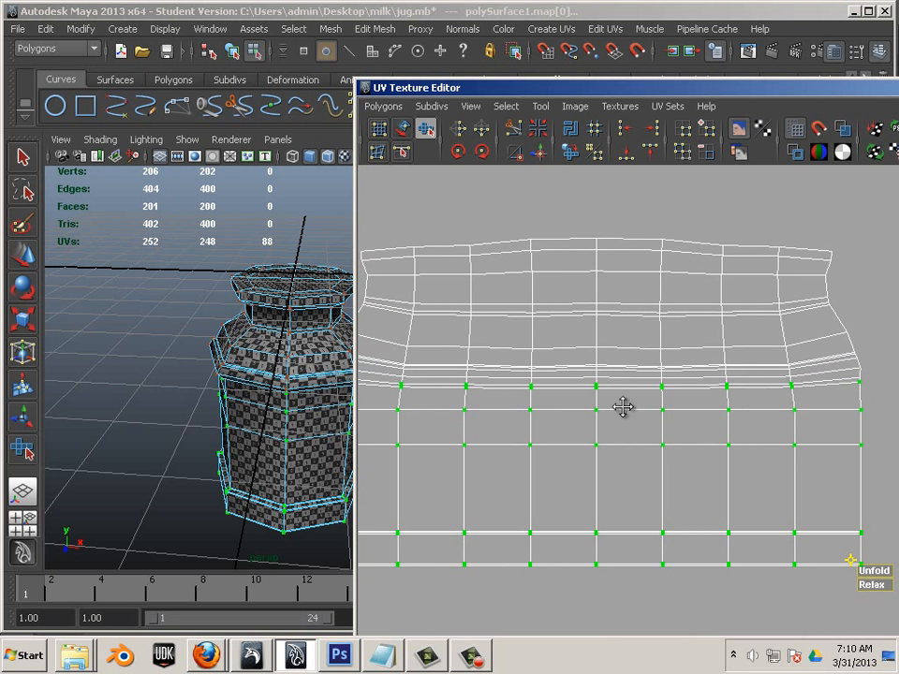
pyautogui.scroll(4, 634, 427)
pyautogui.scroll(1, 732, 390)
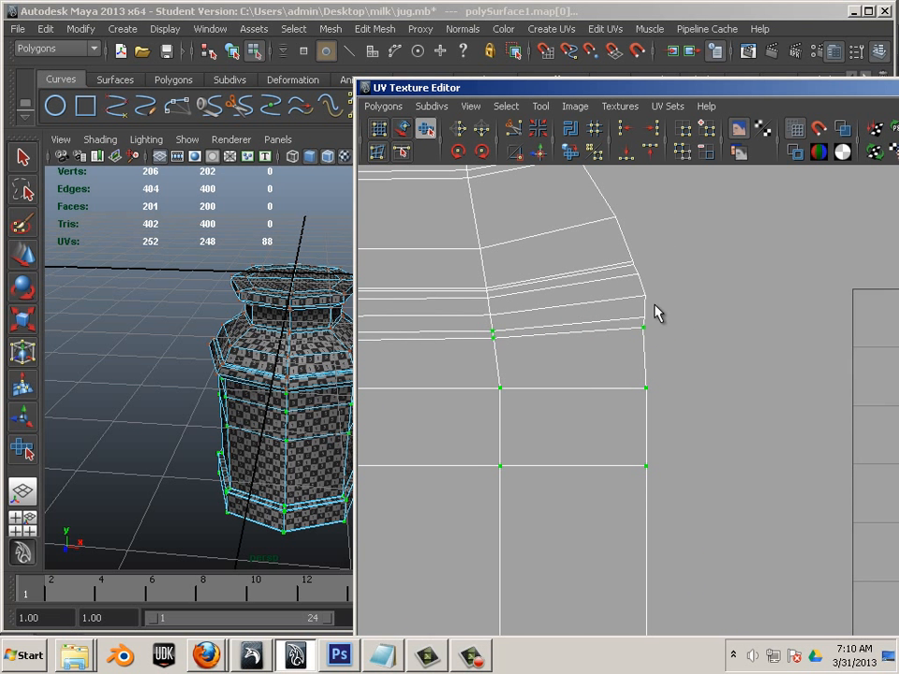
pyautogui.keyDown('alt'); pyautogui.moveTo(604, 360); pyautogui.dragTo(623, 396, button='middle'); pyautogui.keyUp('alt')
pyautogui.click(712, 401)
# Select the lower rows of the side UV shell and slightly unfold them with the Smooth UV tool
pyautogui.scroll(-5, 702, 405)
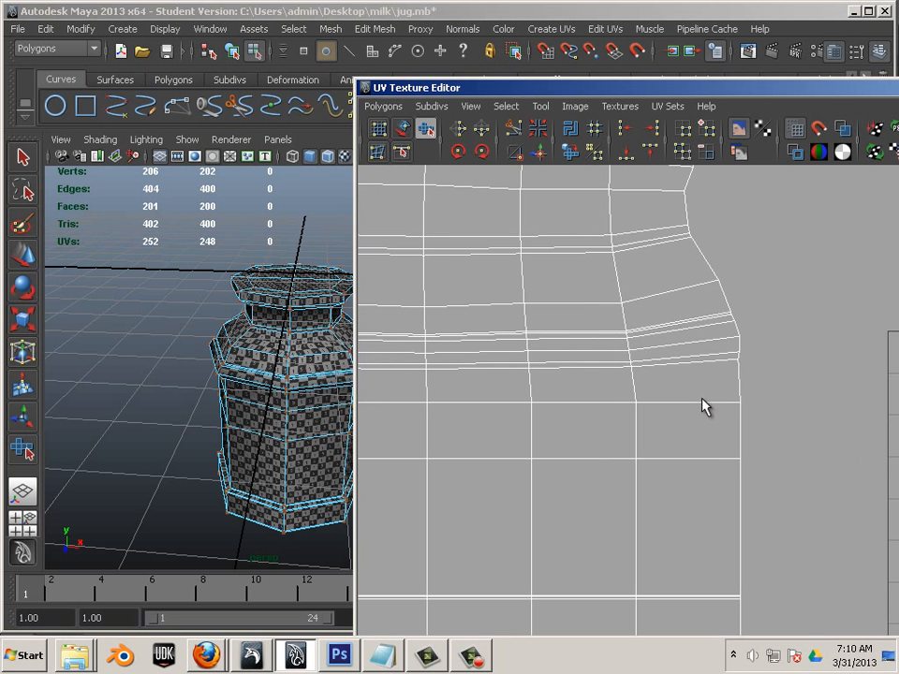
pyautogui.moveTo(794, 535); pyautogui.dragTo(409, 408)
pyautogui.keyDown('shift'); pyautogui.moveTo(405, 504); pyautogui.dragTo(471, 428, button='right'); pyautogui.keyUp('shift')
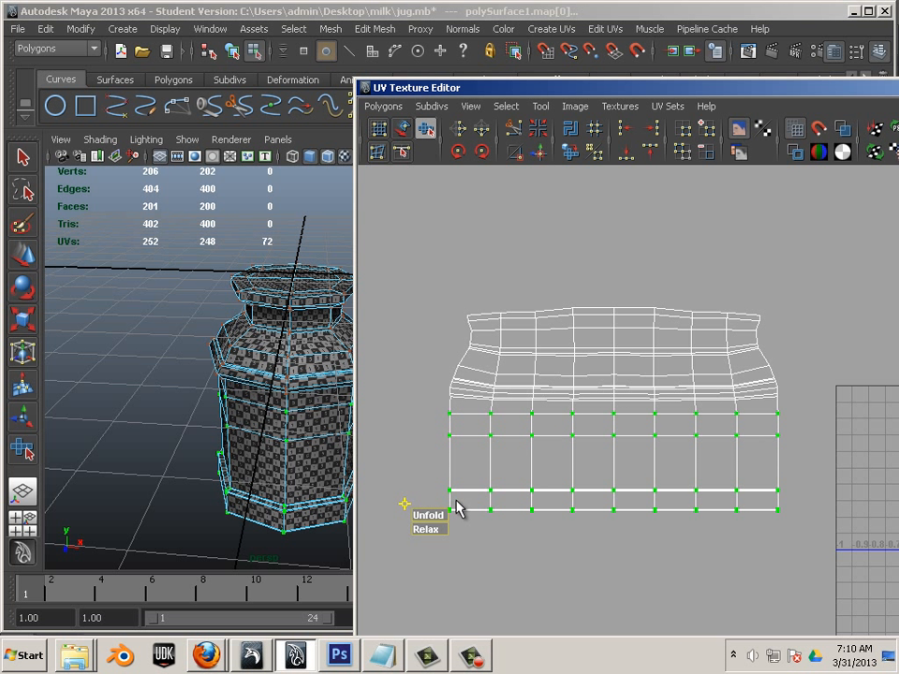
pyautogui.click(430, 516)
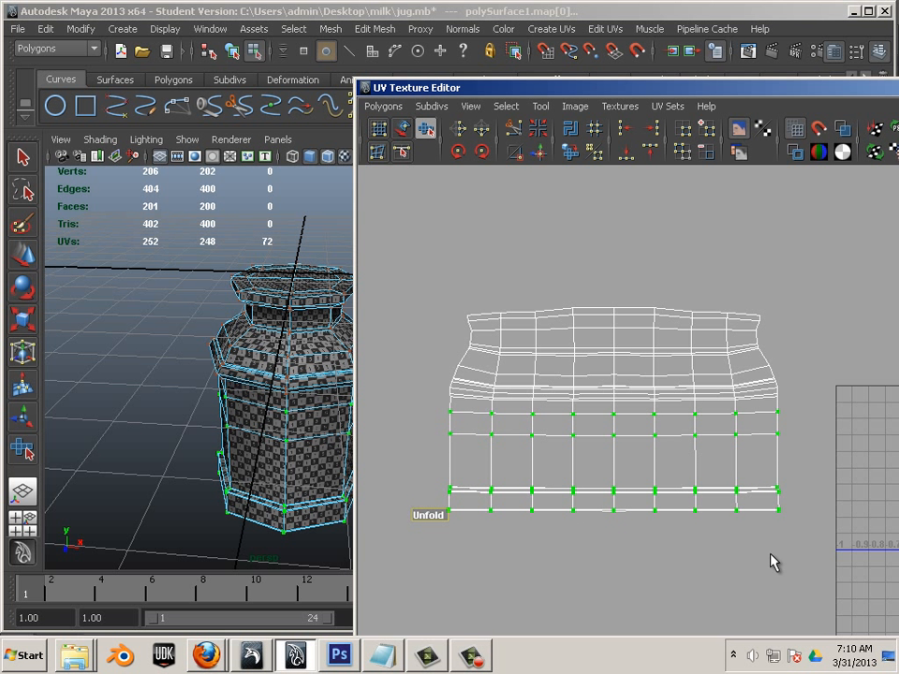
# Unfold the middle rows of UVs around the can's shoulder with the Smooth UV tool, and clear the selection
pyautogui.keyDown('shift'); pyautogui.moveTo(405, 504); pyautogui.dragTo(494, 414, button='right'); pyautogui.keyUp('shift')
pyautogui.moveTo(423, 359); pyautogui.dragTo(804, 432)
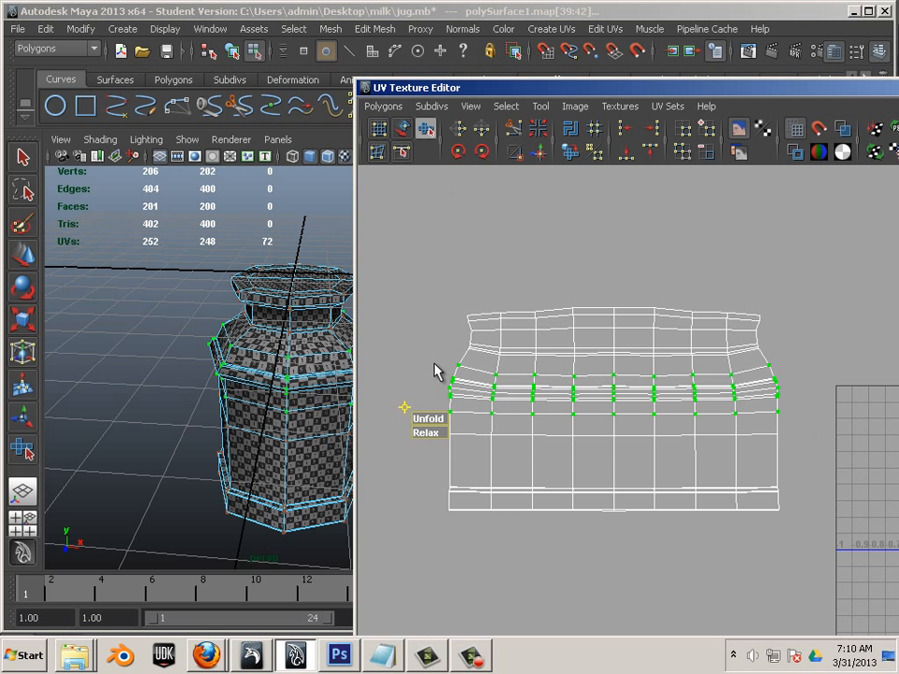
pyautogui.moveTo(426, 423); pyautogui.dragTo(429, 419, button='right')
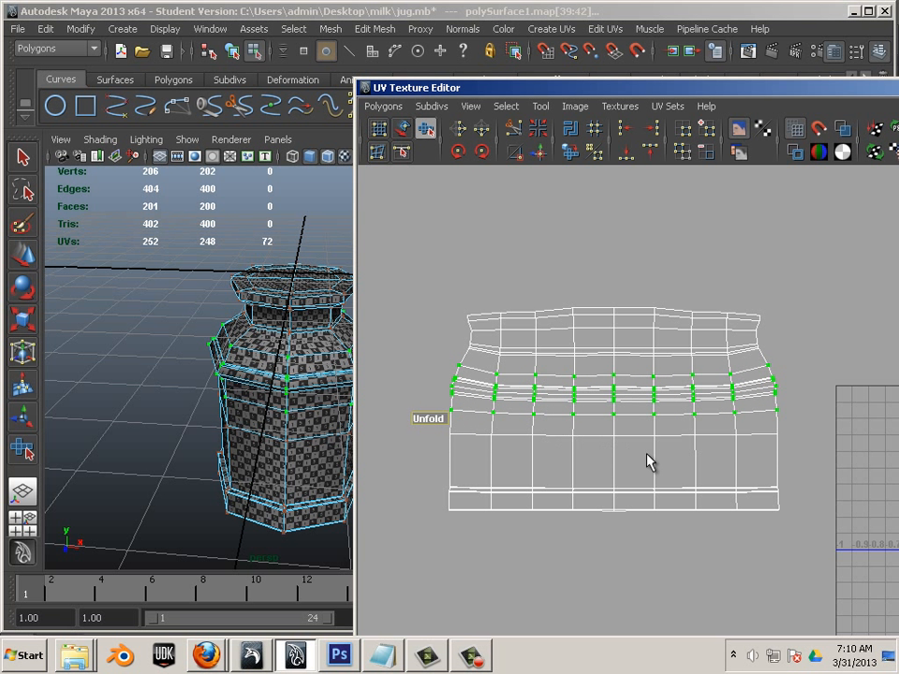
pyautogui.moveTo(647, 454); pyautogui.dragTo(717, 480)
pyautogui.click(522, 530)
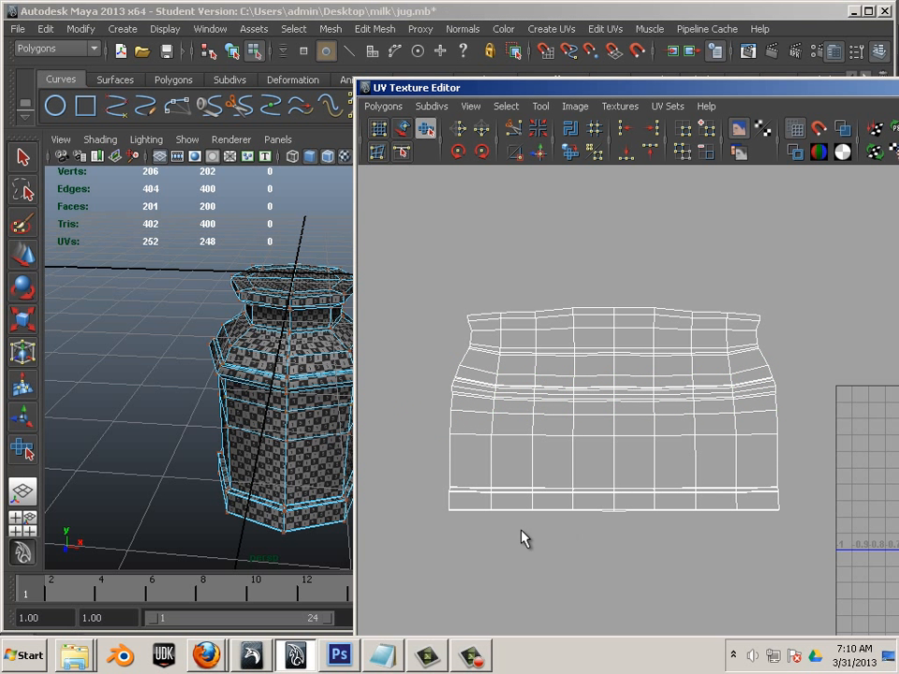
# Return to object selection, deselect the body, and examine the checker pattern on the unfolded can
pyautogui.moveTo(508, 500)
pyautogui.keyDown('alt'); pyautogui.mouseDown(button='middle')
pyautogui.moveTo(497, 460)
pyautogui.moveTo(479, 454)
pyautogui.mouseUp(button='middle'); pyautogui.keyUp('alt')
pyautogui.keyDown('alt'); pyautogui.moveTo(482, 453); pyautogui.dragTo(578, 510, button='right'); pyautogui.keyUp('alt')
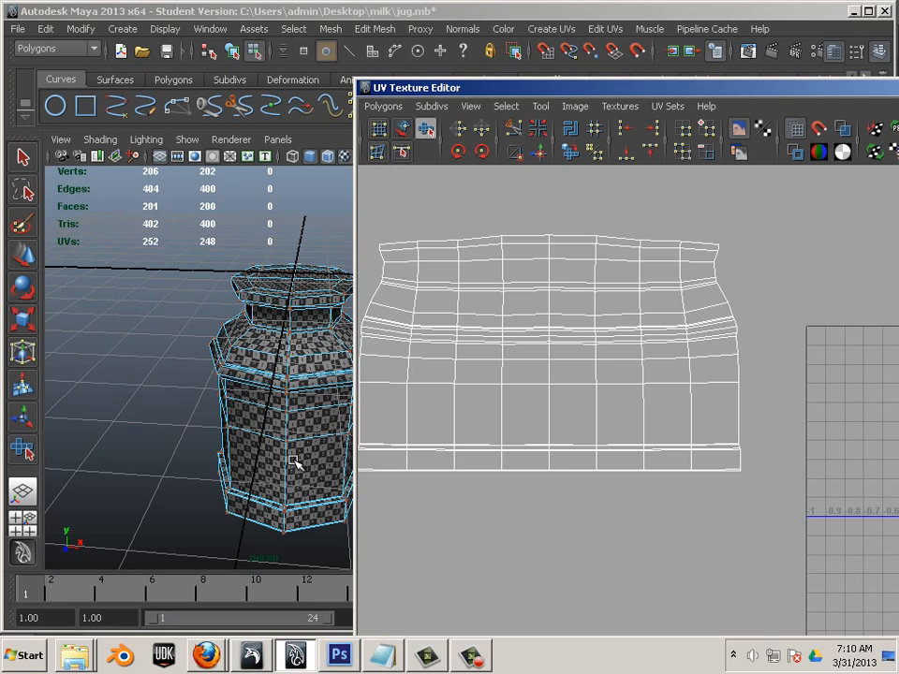
pyautogui.keyDown('alt'); pyautogui.moveTo(293, 460); pyautogui.dragTo(253, 418); pyautogui.keyUp('alt')
pyautogui.moveTo(230, 369); pyautogui.dragTo(295, 327, button='right')
pyautogui.click(341, 406)
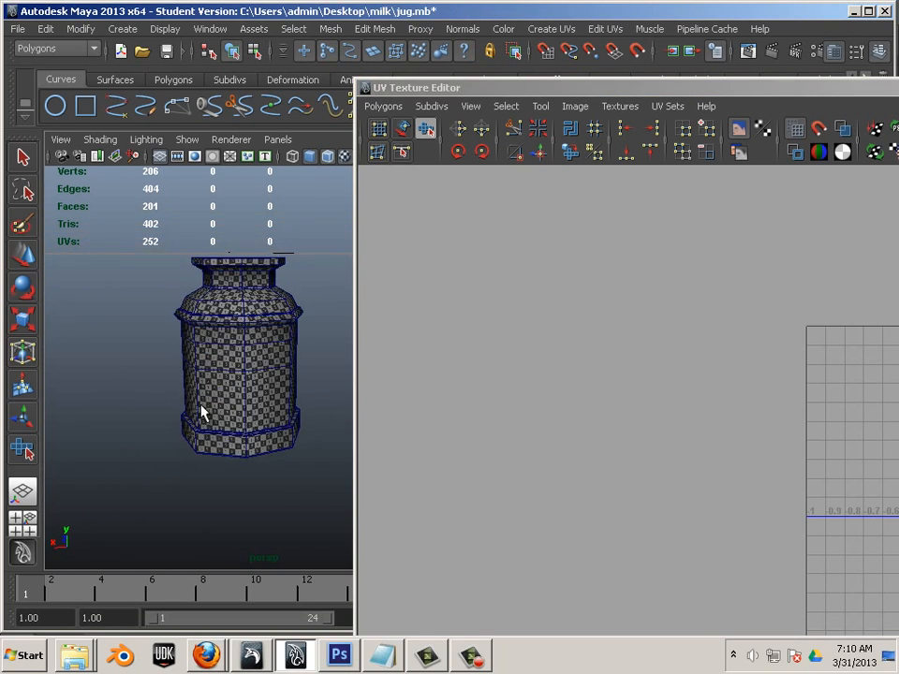
# Examine the checker pattern on the can's body and shoulder from several angles and distances
pyautogui.keyDown('alt'); pyautogui.moveTo(201, 416); pyautogui.dragTo(280, 384, button='right'); pyautogui.keyUp('alt')
pyautogui.keyDown('alt'); pyautogui.moveTo(280, 384); pyautogui.dragTo(345, 406); pyautogui.keyUp('alt')
pyautogui.keyDown('alt'); pyautogui.moveTo(346, 405); pyautogui.dragTo(361, 395, button='middle'); pyautogui.keyUp('alt')
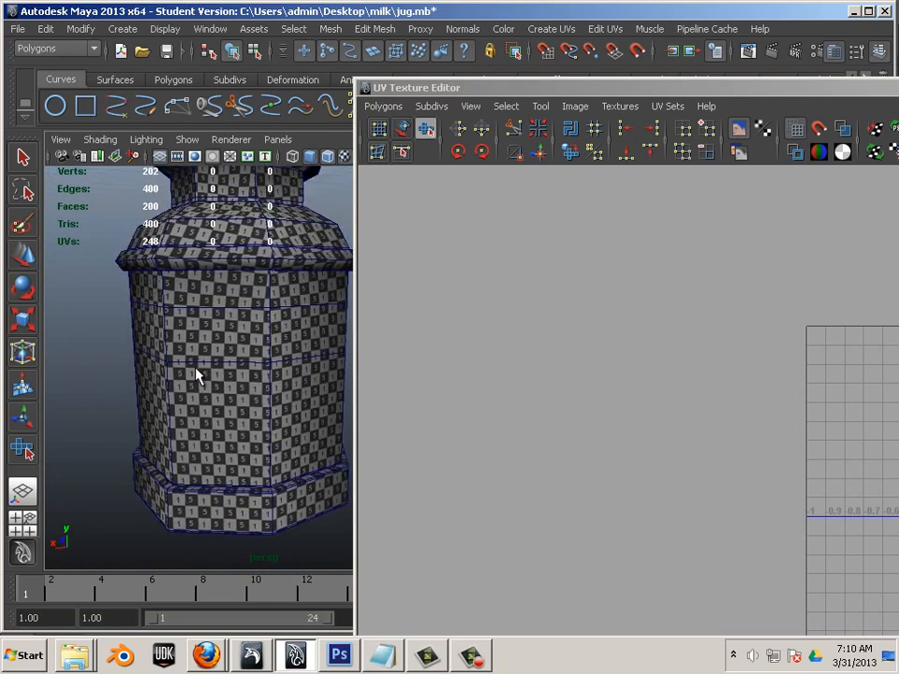
pyautogui.keyDown('alt'); pyautogui.moveTo(197, 375); pyautogui.dragTo(325, 411, button='right'); pyautogui.keyUp('alt')
pyautogui.keyDown('alt'); pyautogui.moveTo(325, 411); pyautogui.dragTo(251, 368); pyautogui.keyUp('alt')
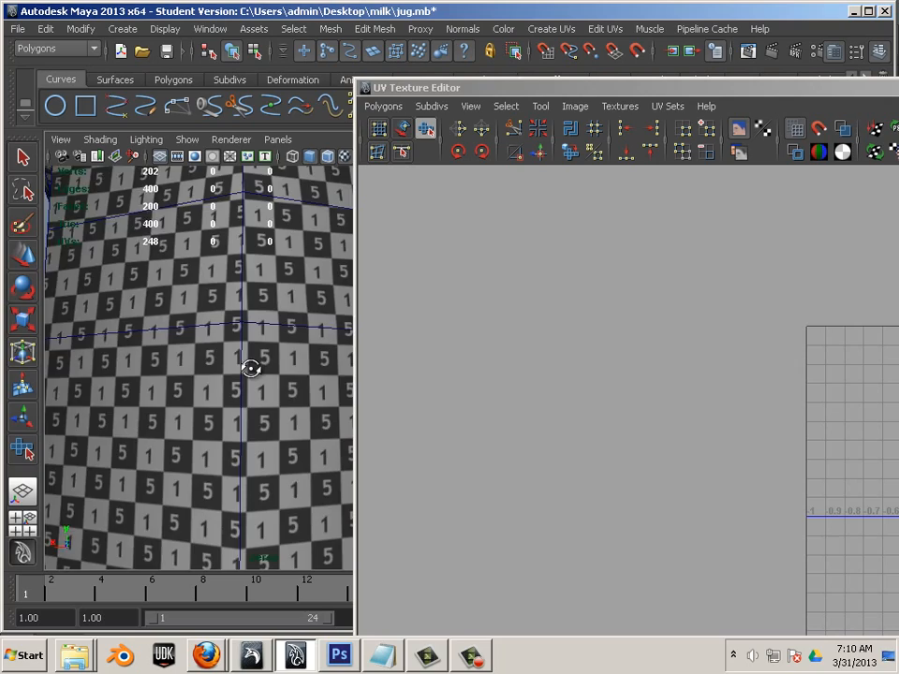
pyautogui.keyDown('alt'); pyautogui.moveTo(251, 368); pyautogui.dragTo(234, 381, button='right'); pyautogui.keyUp('alt')
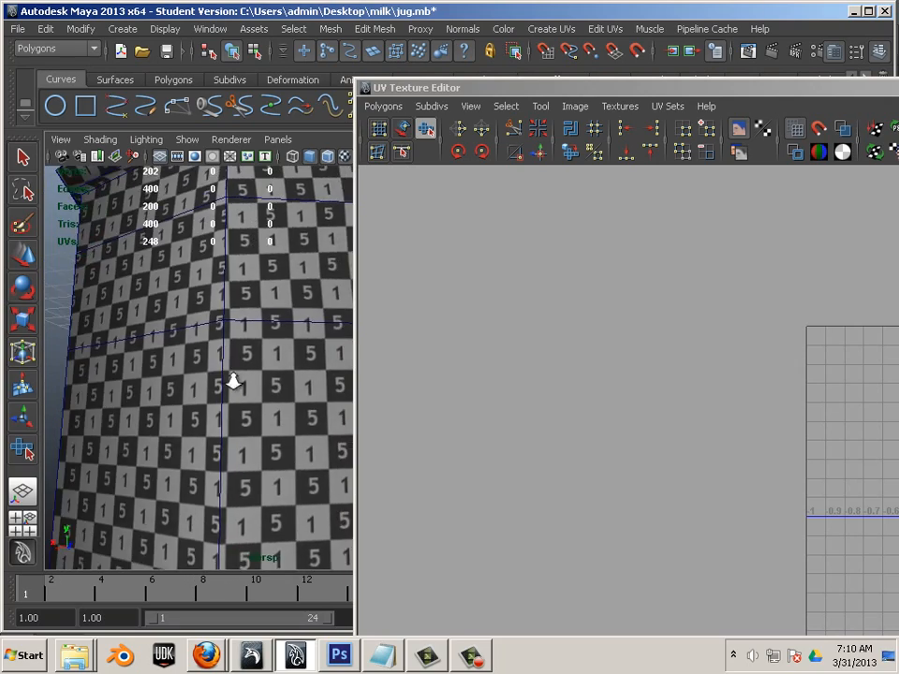
pyautogui.keyDown('alt'); pyautogui.moveTo(234, 381); pyautogui.dragTo(283, 479); pyautogui.keyUp('alt')
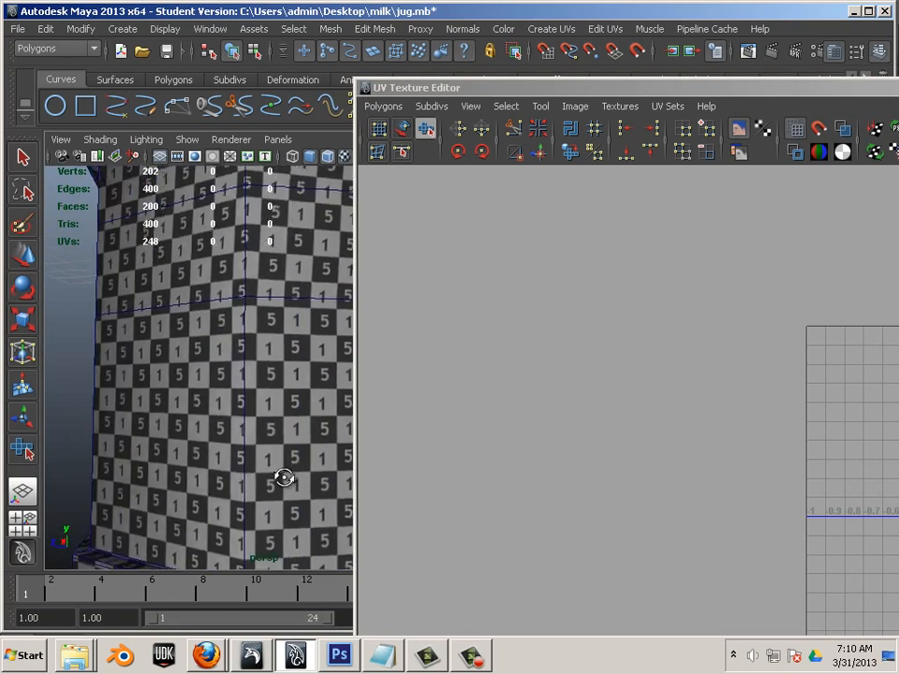
pyautogui.keyDown('alt'); pyautogui.moveTo(283, 480); pyautogui.dragTo(238, 464, button='right'); pyautogui.keyUp('alt')
pyautogui.moveTo(238, 464)
pyautogui.keyDown('alt'); pyautogui.mouseDown()
pyautogui.moveTo(237, 475)
pyautogui.moveTo(232, 465)
pyautogui.mouseUp(); pyautogui.keyUp('alt')
# Select the body, pick edges on the right border of its side UV shell, and inspect the matching seam on the can
pyautogui.click(293, 427)
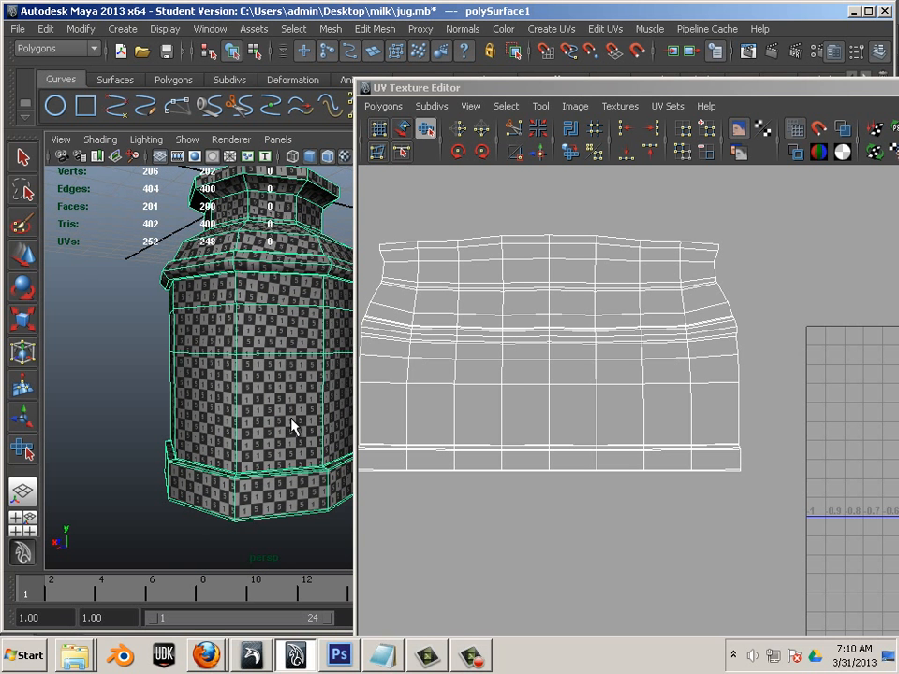
pyautogui.click(735, 418)
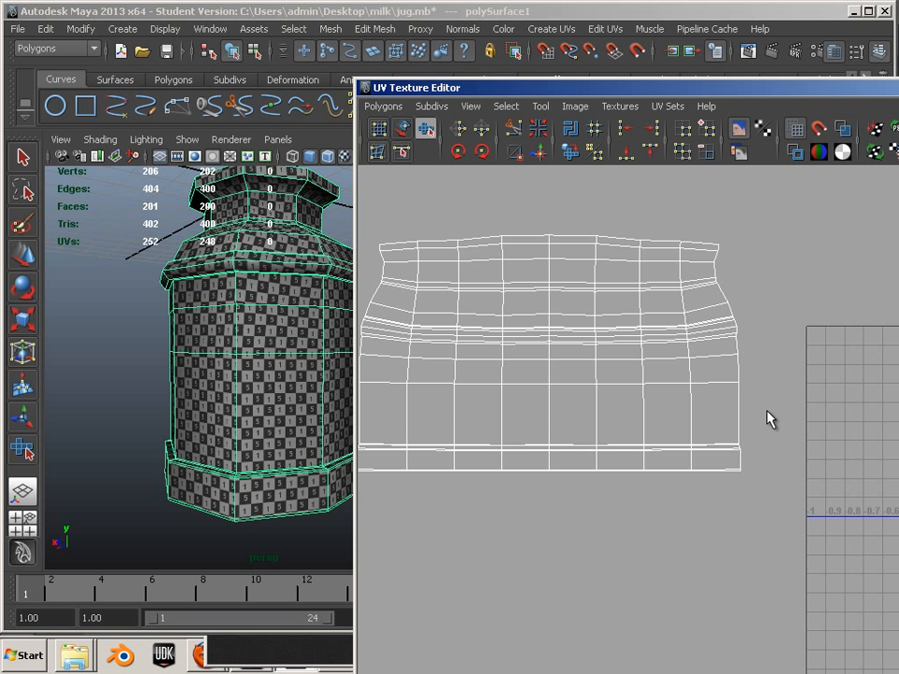
pyautogui.moveTo(748, 373); pyautogui.dragTo(756, 361, button='right')
pyautogui.moveTo(756, 362); pyautogui.dragTo(734, 410)
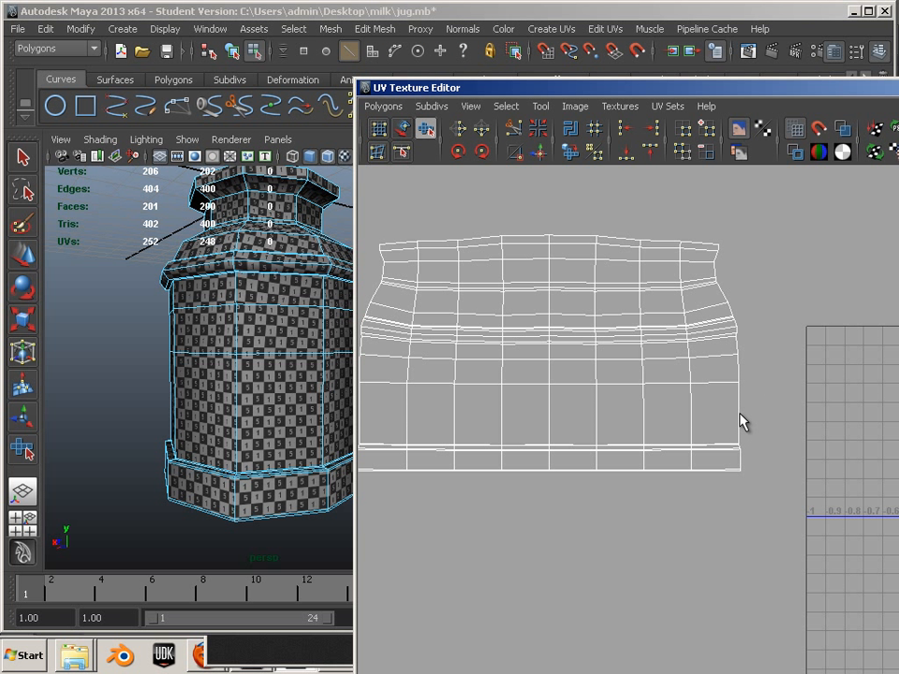
pyautogui.moveTo(752, 406); pyautogui.dragTo(757, 400, button='right')
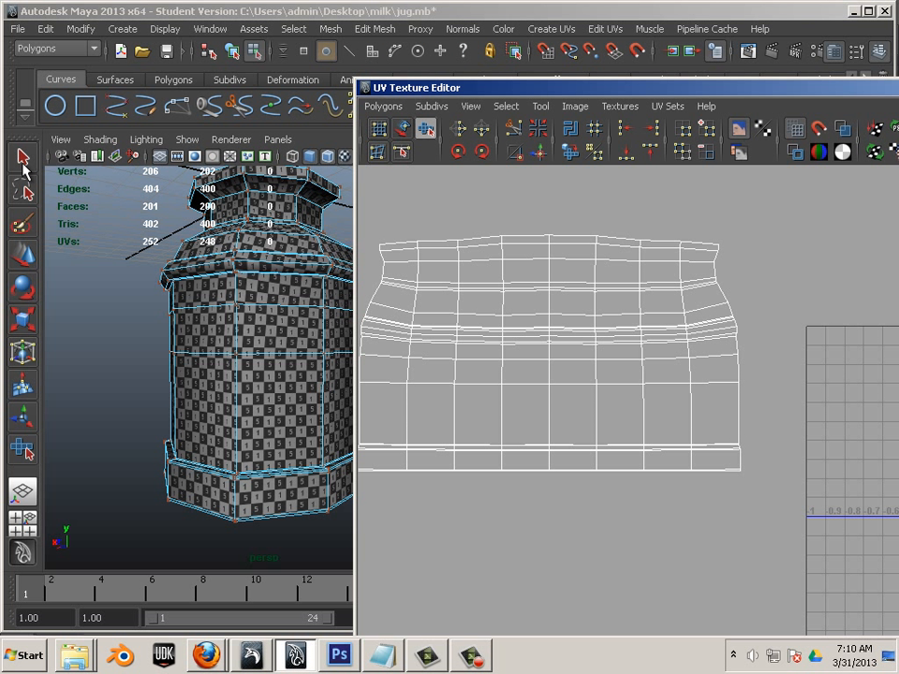
pyautogui.click(23, 252)
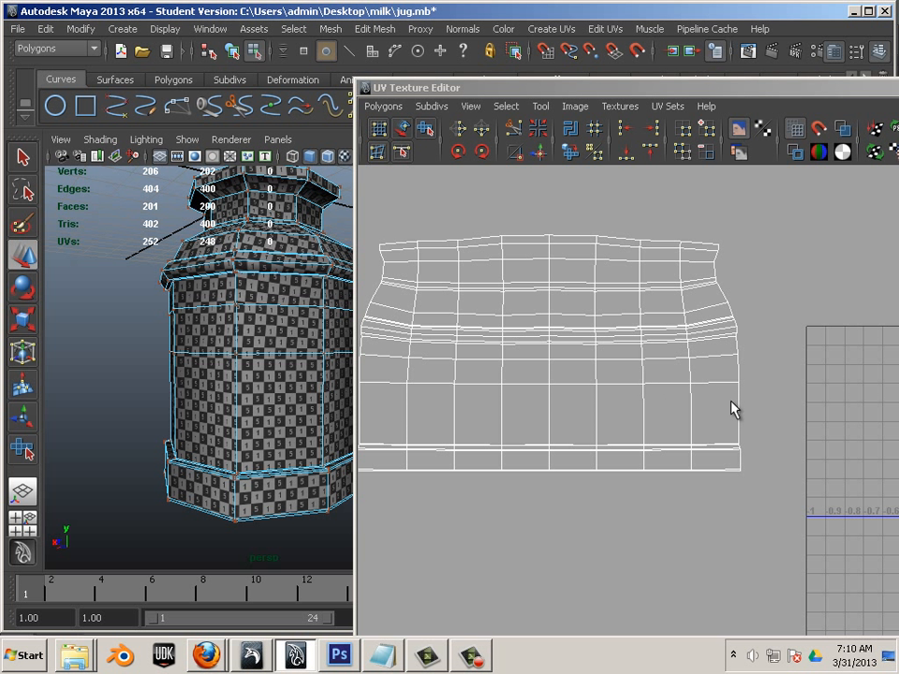
pyautogui.moveTo(741, 409); pyautogui.dragTo(755, 382, button='right')
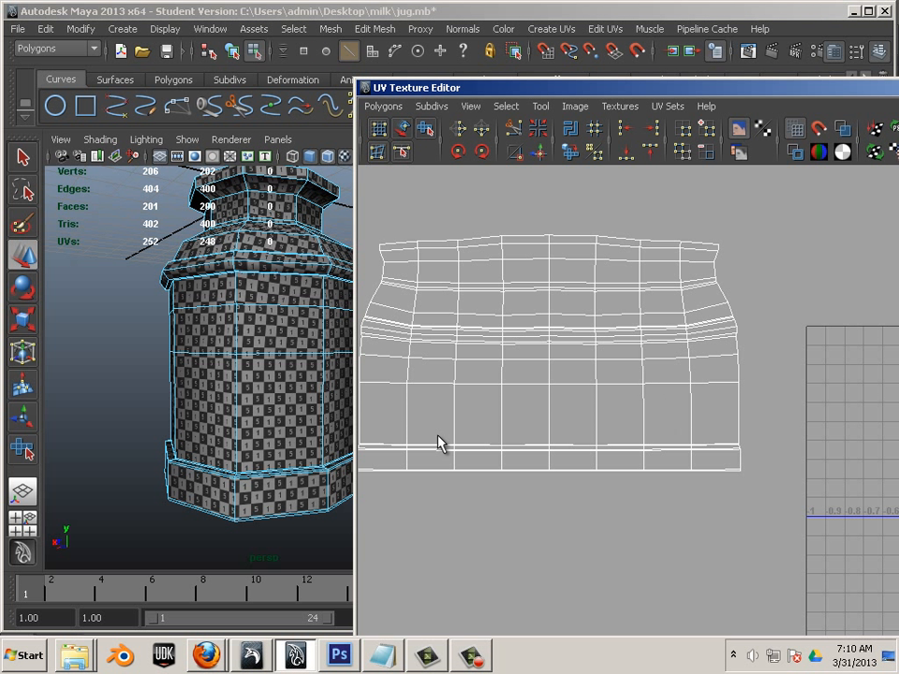
pyautogui.keyDown('alt'); pyautogui.moveTo(317, 412); pyautogui.dragTo(235, 415); pyautogui.keyUp('alt')
pyautogui.keyDown('alt'); pyautogui.moveTo(236, 415); pyautogui.dragTo(320, 442, button='right'); pyautogui.keyUp('alt')
pyautogui.keyDown('alt'); pyautogui.moveTo(244, 386); pyautogui.dragTo(251, 405, button='middle'); pyautogui.keyUp('alt')
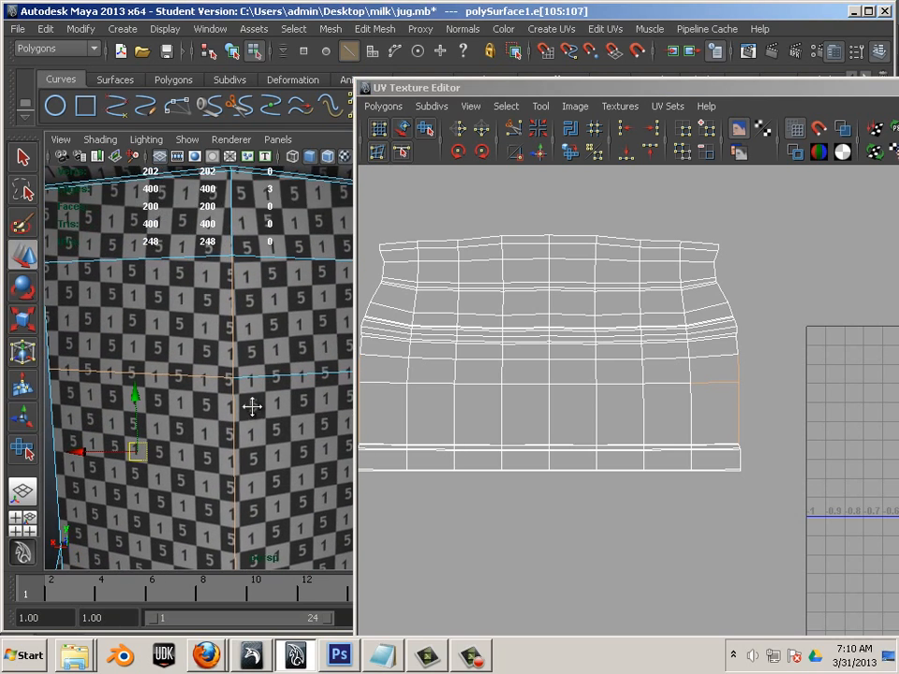
pyautogui.keyDown('alt'); pyautogui.moveTo(251, 405); pyautogui.dragTo(314, 427, button='right'); pyautogui.keyUp('alt')
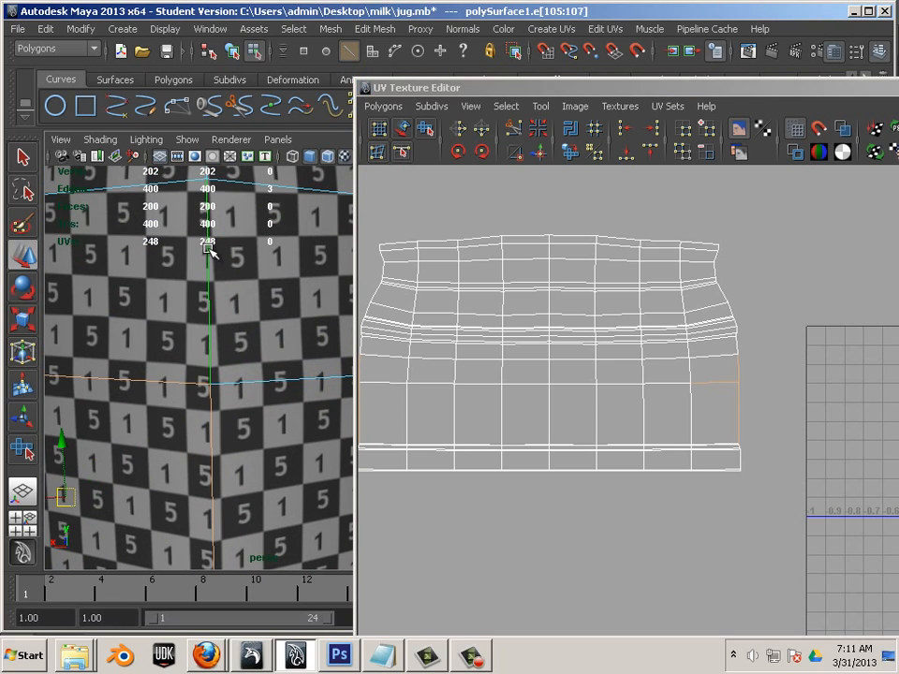
pyautogui.keyDown('alt'); pyautogui.moveTo(691, 449); pyautogui.dragTo(684, 453, button='middle'); pyautogui.keyUp('alt')
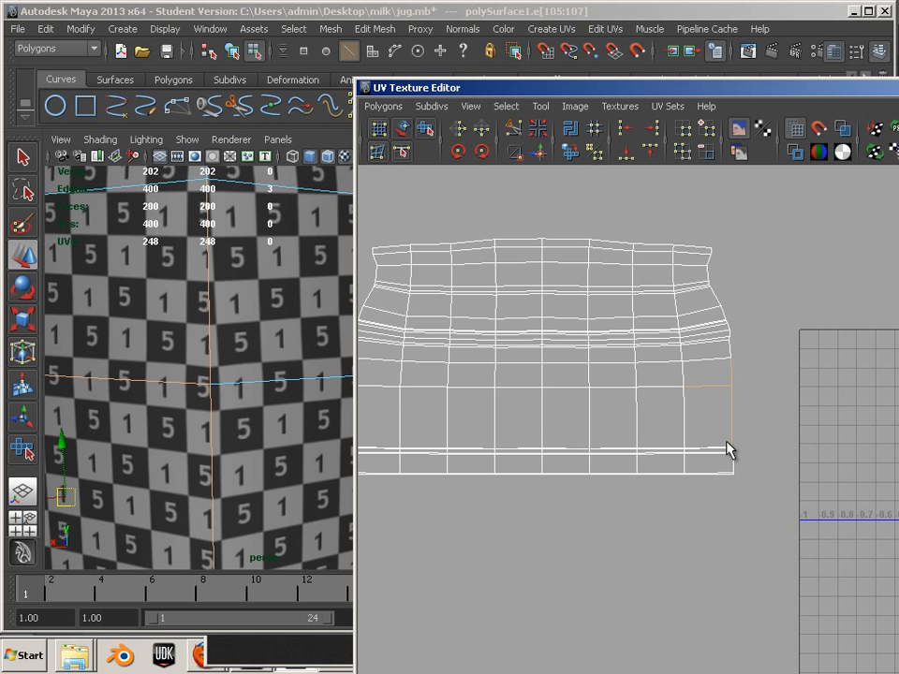
# Select the right border UVs from the shoulder rim down to the base and align them to their maximum U value
pyautogui.moveTo(741, 436); pyautogui.dragTo(790, 429, button='right')
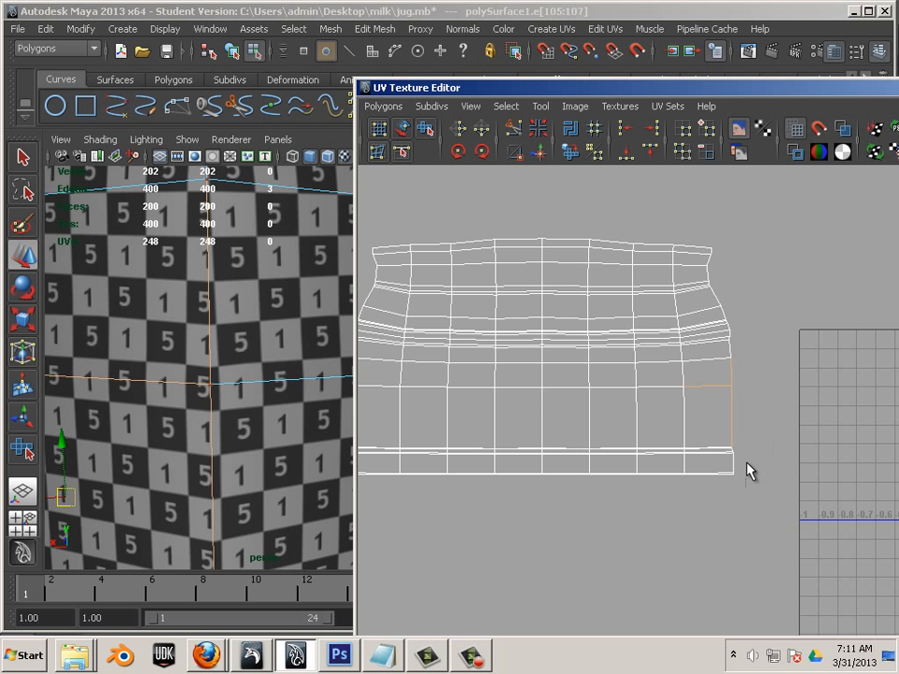
pyautogui.moveTo(746, 464); pyautogui.dragTo(736, 348)
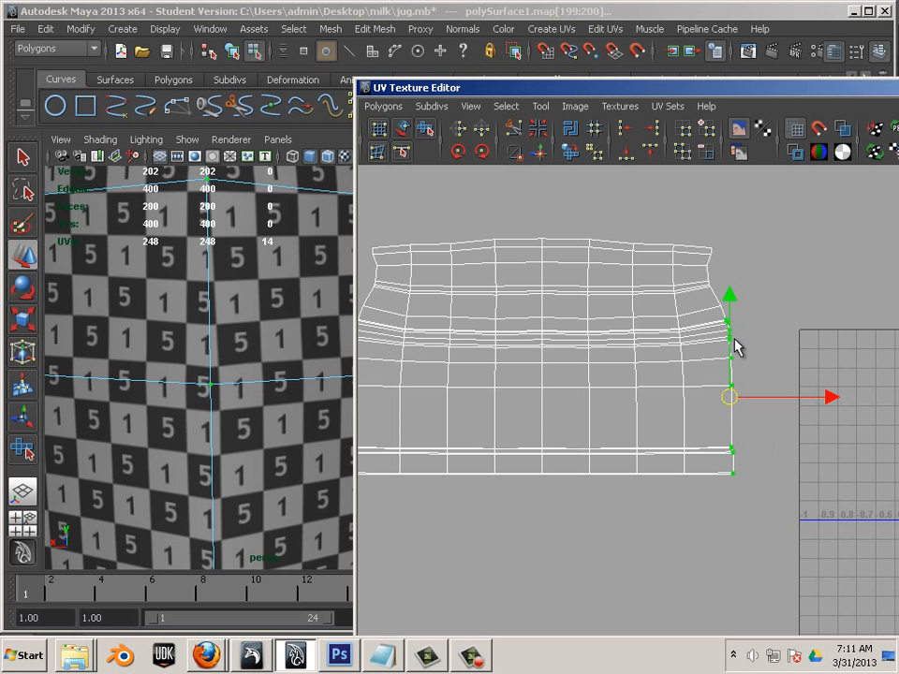
pyautogui.keyDown('alt'); pyautogui.moveTo(584, 502); pyautogui.dragTo(471, 532, button='middle'); pyautogui.keyUp('alt')
pyautogui.keyDown('alt'); pyautogui.moveTo(543, 476); pyautogui.dragTo(831, 594, button='right'); pyautogui.keyUp('alt')
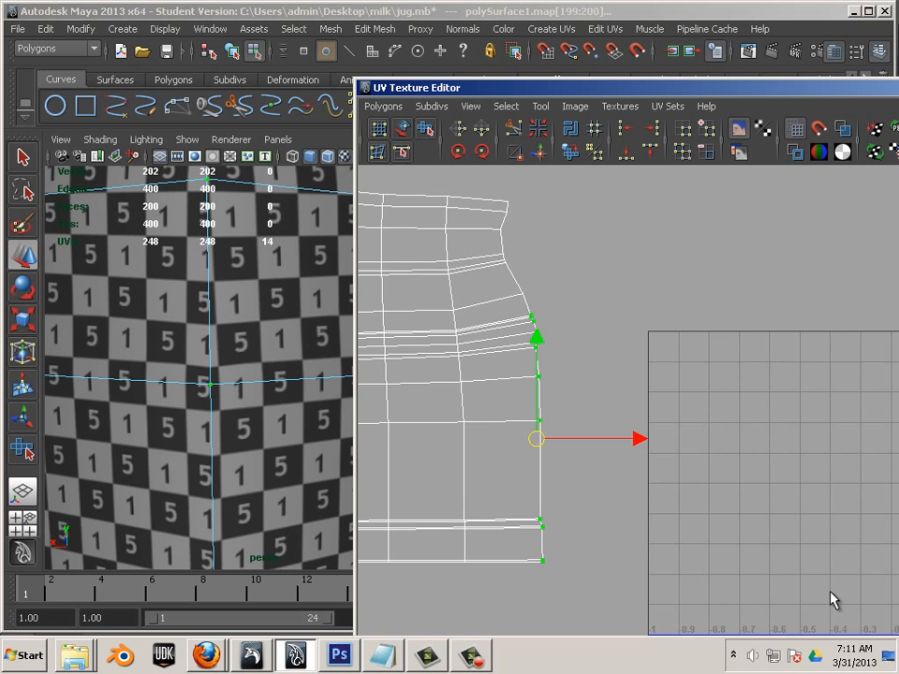
pyautogui.keyDown('alt'); pyautogui.moveTo(573, 458); pyautogui.dragTo(593, 452, button='middle'); pyautogui.keyUp('alt')
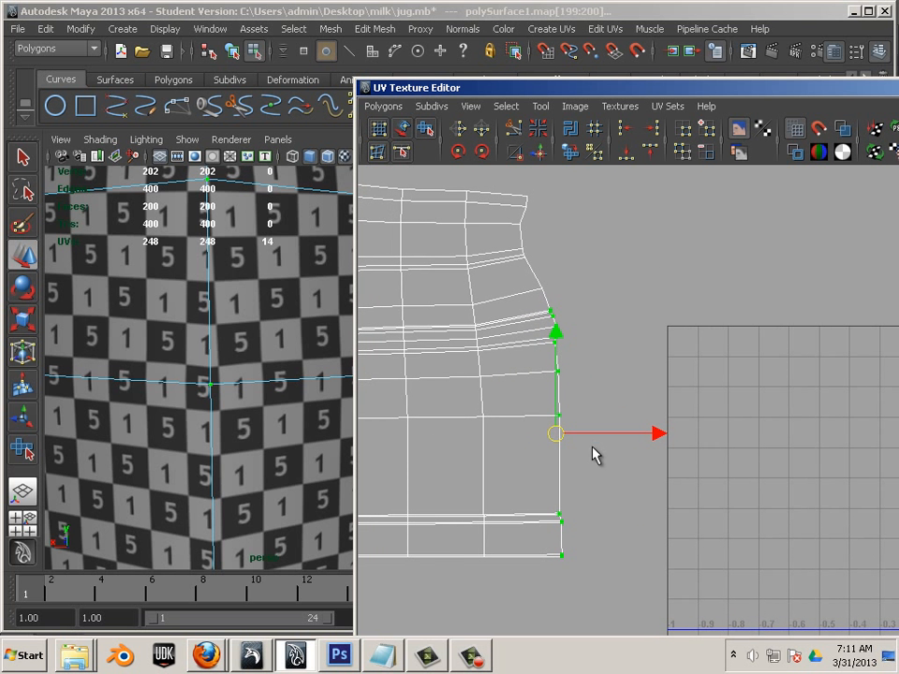
pyautogui.click(653, 135)
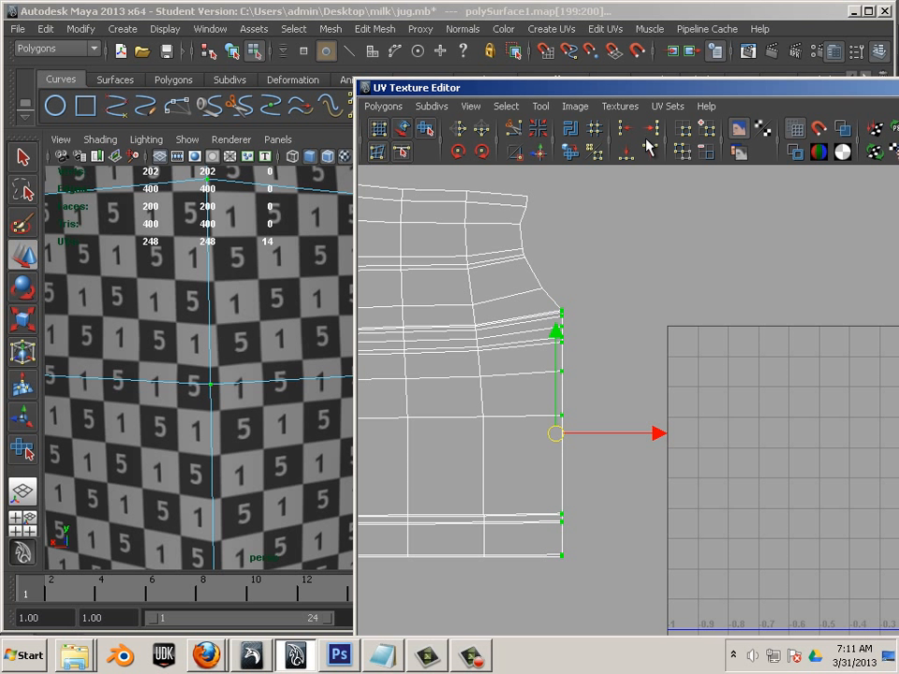
# Align the left border UVs below the shoulder to their minimum U value and nudge them slightly inward to match the seam
pyautogui.keyDown('alt'); pyautogui.moveTo(512, 399); pyautogui.dragTo(449, 379, button='right'); pyautogui.keyUp('alt')
pyautogui.keyDown('alt'); pyautogui.moveTo(463, 378); pyautogui.dragTo(744, 366, button='middle'); pyautogui.keyUp('alt')
pyautogui.keyDown('alt'); pyautogui.moveTo(731, 365); pyautogui.dragTo(599, 361, button='right'); pyautogui.keyUp('alt')
pyautogui.keyDown('alt'); pyautogui.moveTo(387, 361); pyautogui.dragTo(521, 363, button='middle'); pyautogui.keyUp('alt')
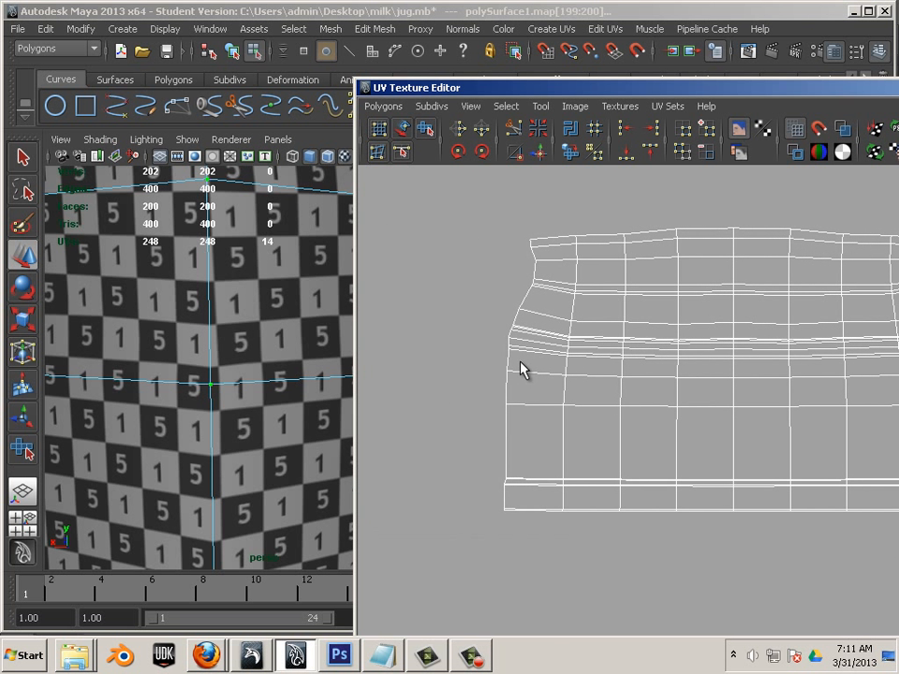
pyautogui.moveTo(518, 532); pyautogui.dragTo(520, 530)
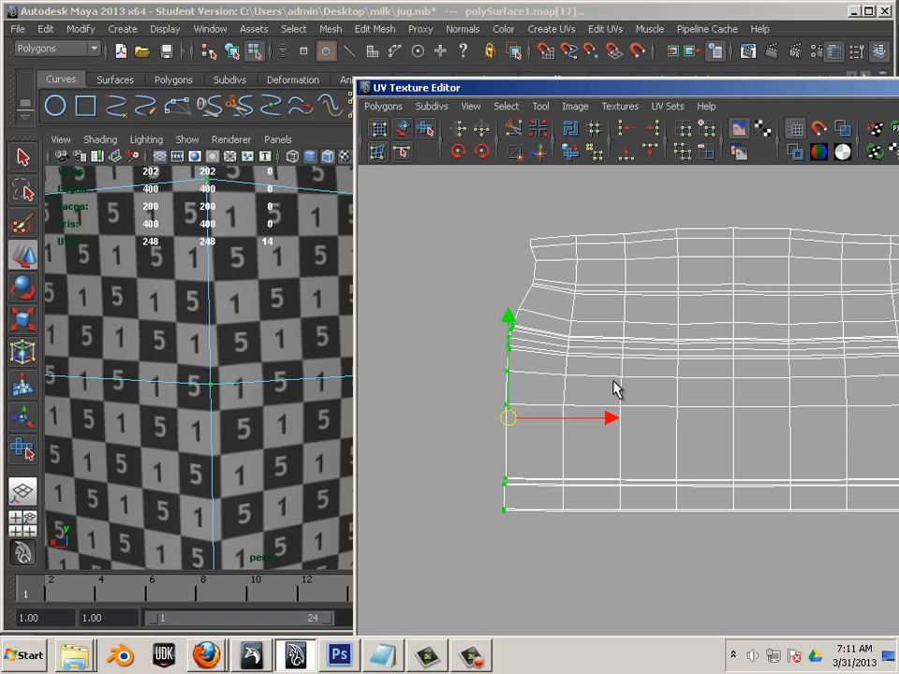
pyautogui.keyDown('alt'); pyautogui.moveTo(777, 215); pyautogui.dragTo(638, 236, button='middle'); pyautogui.keyUp('alt')
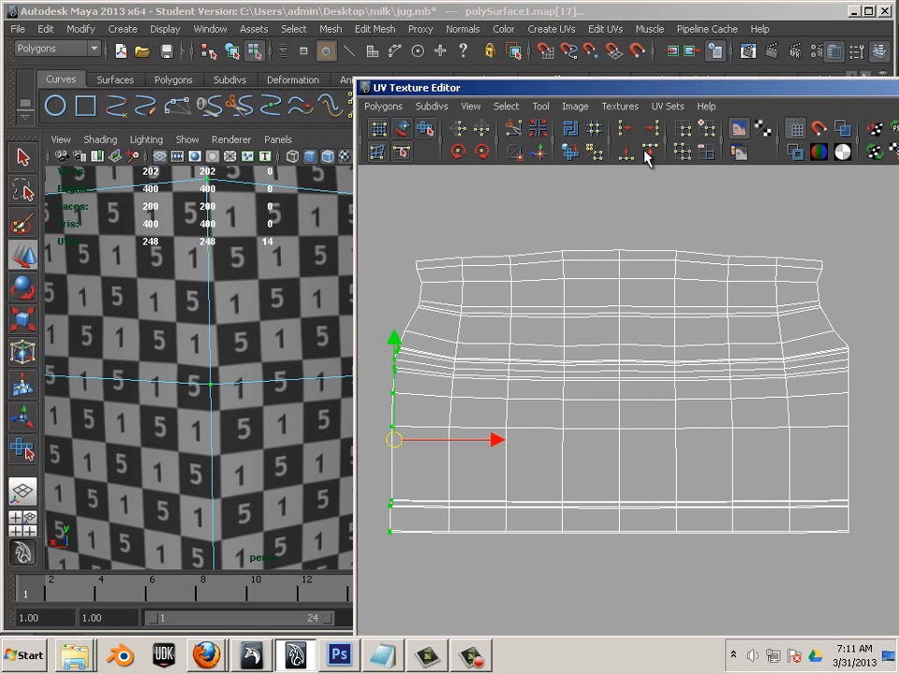
pyautogui.click(624, 131)
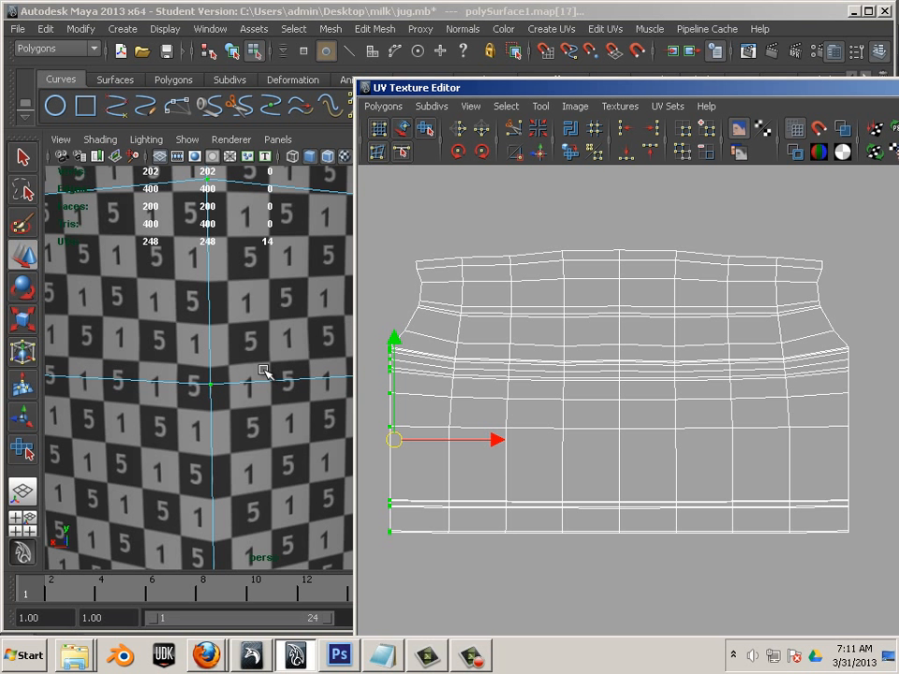
pyautogui.keyDown('alt'); pyautogui.moveTo(293, 437); pyautogui.dragTo(342, 421); pyautogui.keyUp('alt')
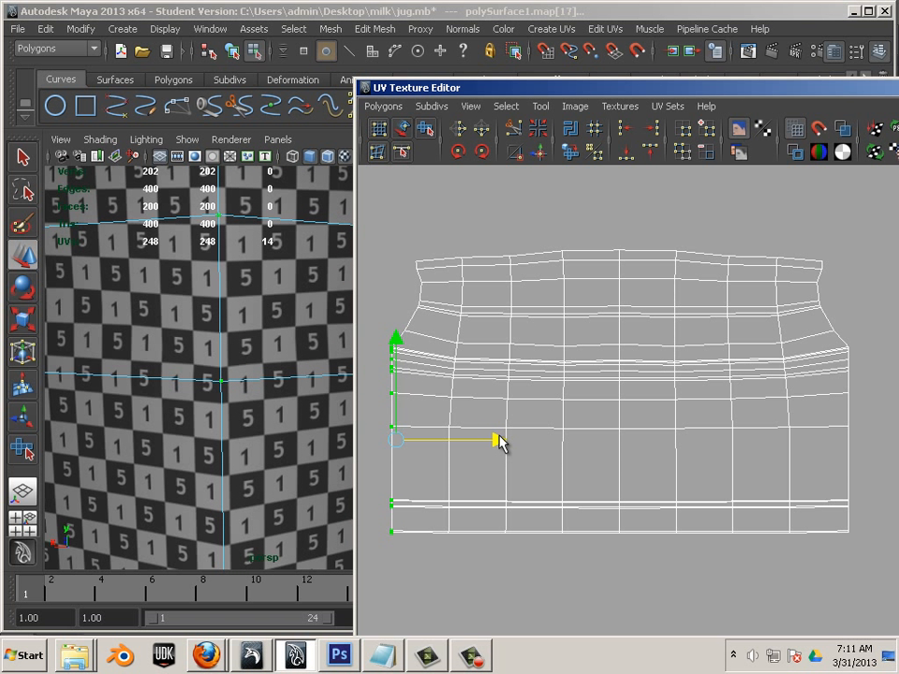
# Clear the UV selection and examine the checker pattern along the body's seam and up over the shoulder
pyautogui.keyDown('alt'); pyautogui.moveTo(255, 484); pyautogui.dragTo(198, 456, button='right'); pyautogui.keyUp('alt')
pyautogui.click(83, 412)
pyautogui.keyDown('alt'); pyautogui.moveTo(248, 458); pyautogui.dragTo(237, 422); pyautogui.keyUp('alt')
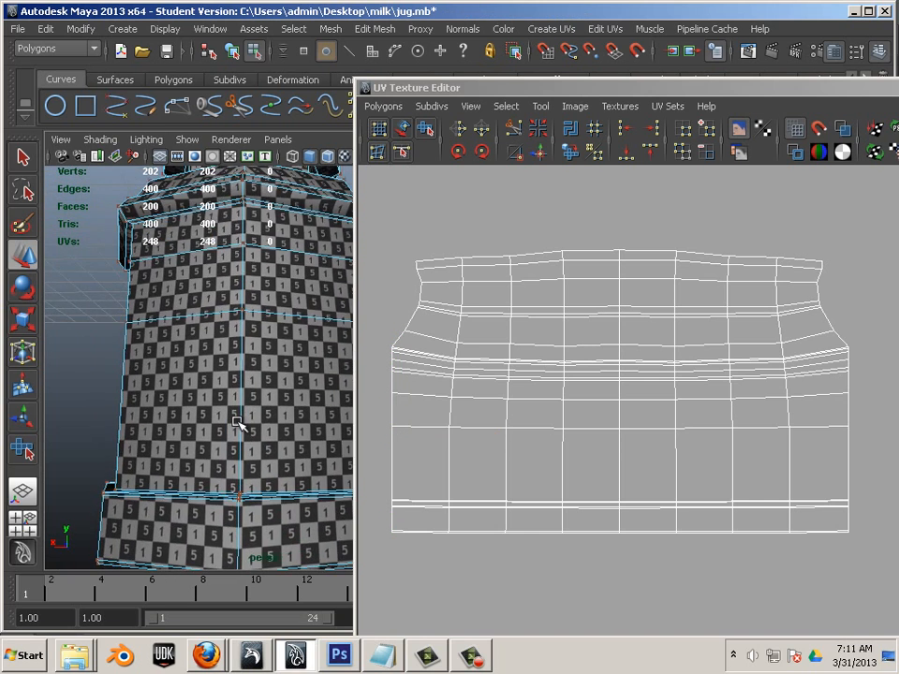
pyautogui.keyDown('alt'); pyautogui.moveTo(237, 423); pyautogui.dragTo(211, 424, button='right'); pyautogui.keyUp('alt')
pyautogui.keyDown('alt'); pyautogui.moveTo(211, 423); pyautogui.dragTo(165, 471); pyautogui.keyUp('alt')
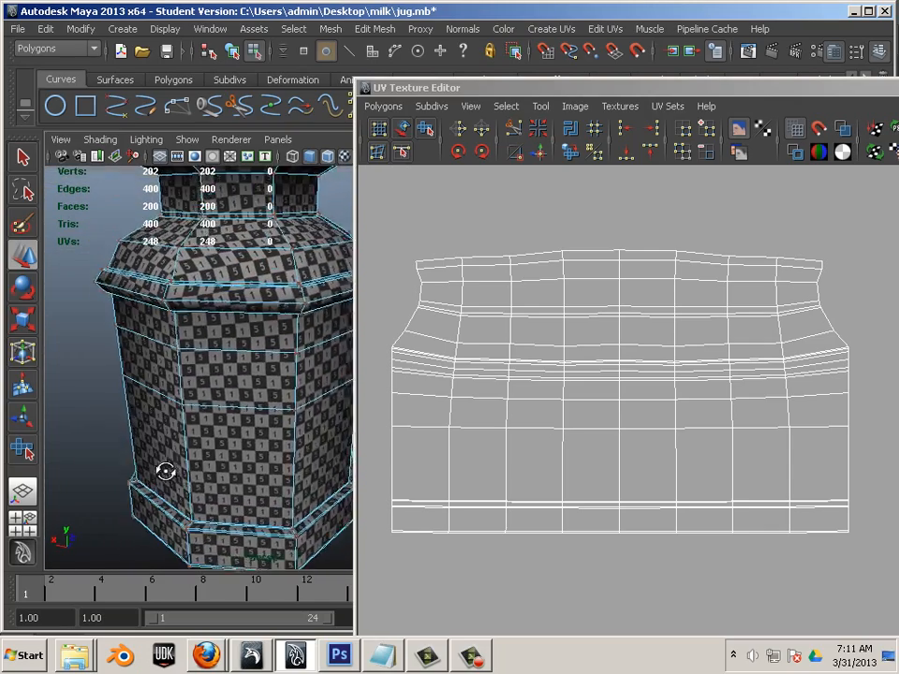
pyautogui.keyDown('alt'); pyautogui.moveTo(165, 471); pyautogui.dragTo(297, 455, button='right'); pyautogui.keyUp('alt')
pyautogui.keyDown('alt'); pyautogui.moveTo(296, 455); pyautogui.dragTo(231, 442); pyautogui.keyUp('alt')
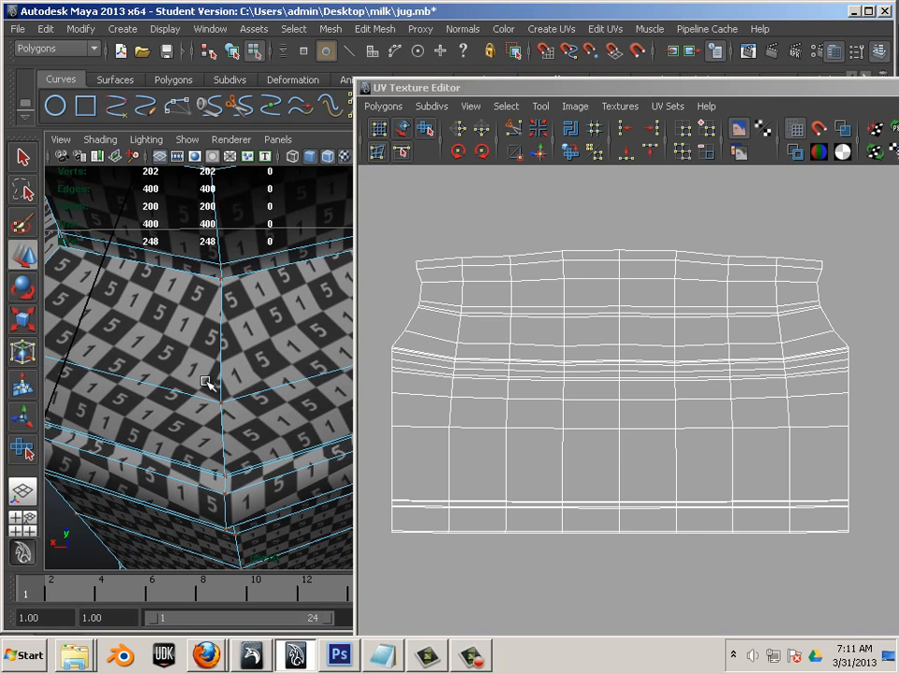
pyautogui.keyDown('alt'); pyautogui.moveTo(268, 441); pyautogui.dragTo(175, 427, button='right'); pyautogui.keyUp('alt')
pyautogui.keyDown('alt'); pyautogui.moveTo(175, 427); pyautogui.dragTo(180, 376); pyautogui.keyUp('alt')
# Return to object selection, deselect the body, and examine the checkers on the can's shoulder and neck
pyautogui.press('F8')
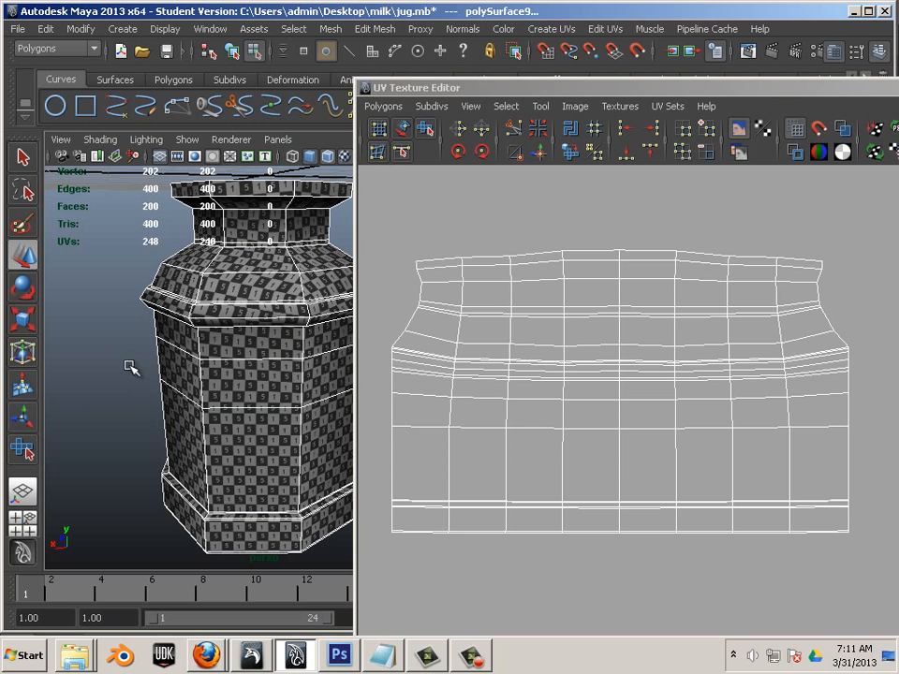
pyautogui.moveTo(203, 356); pyautogui.dragTo(243, 333, button='right')
pyautogui.click(108, 403)
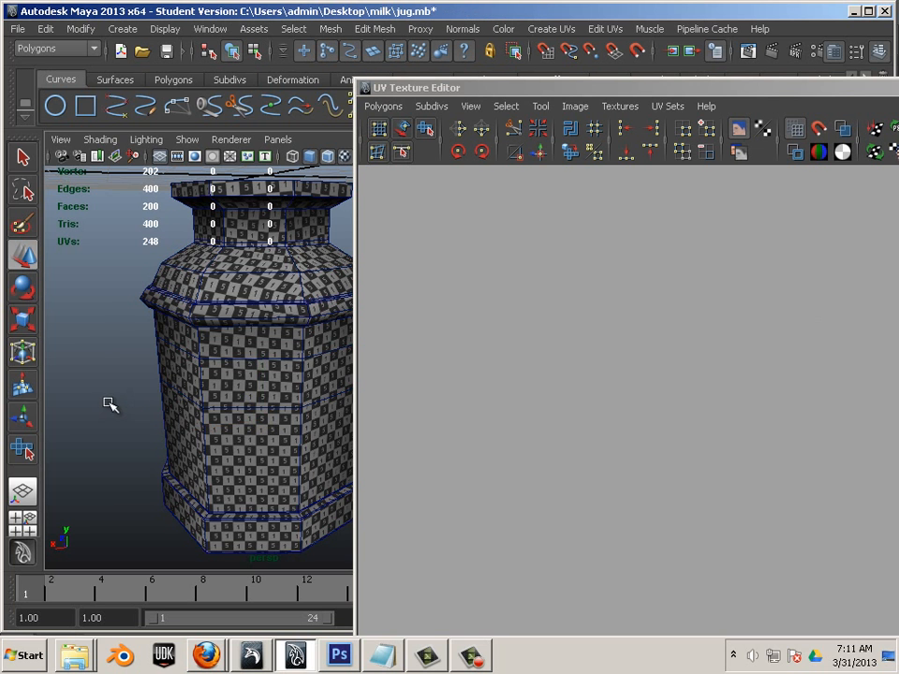
pyautogui.keyDown('alt'); pyautogui.moveTo(110, 404); pyautogui.dragTo(141, 415); pyautogui.keyUp('alt')
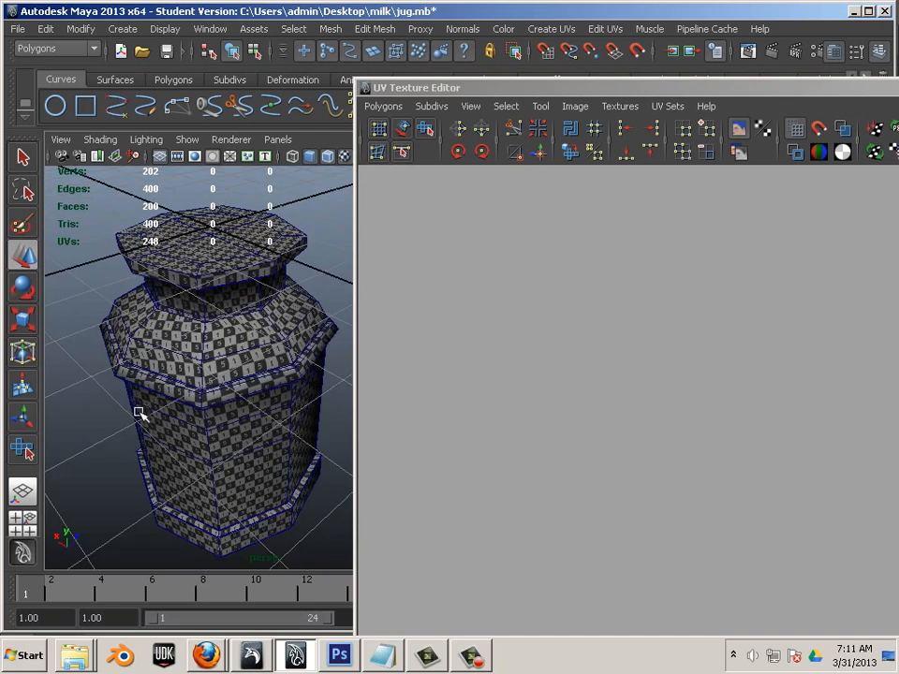
pyautogui.keyDown('alt'); pyautogui.moveTo(140, 414); pyautogui.dragTo(234, 414, button='right'); pyautogui.keyUp('alt')
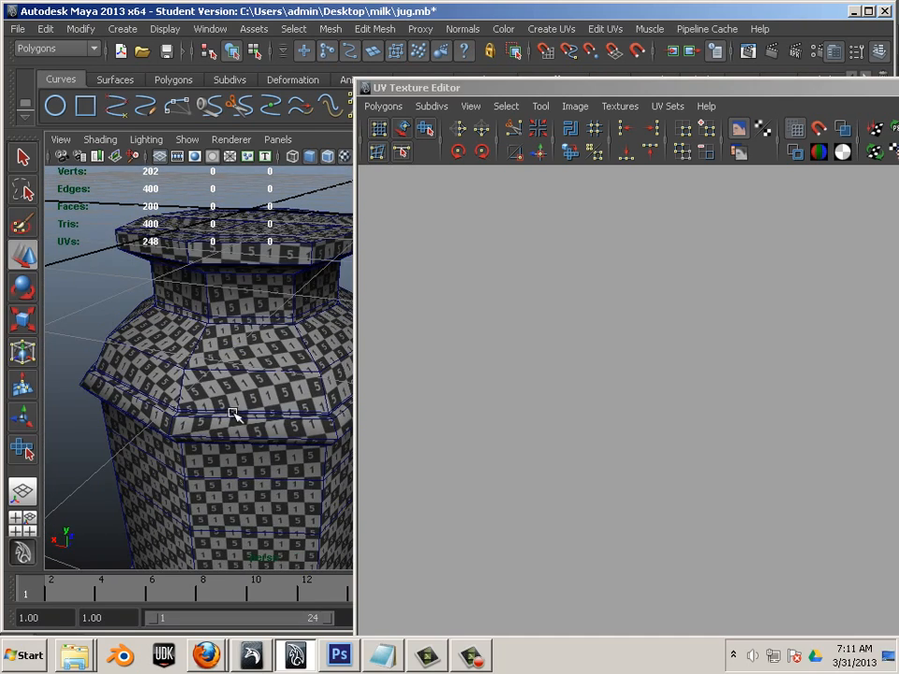
# Select all UVs along the full left border of the body's side shell and align them to their minimum U value
pyautogui.click(201, 377)
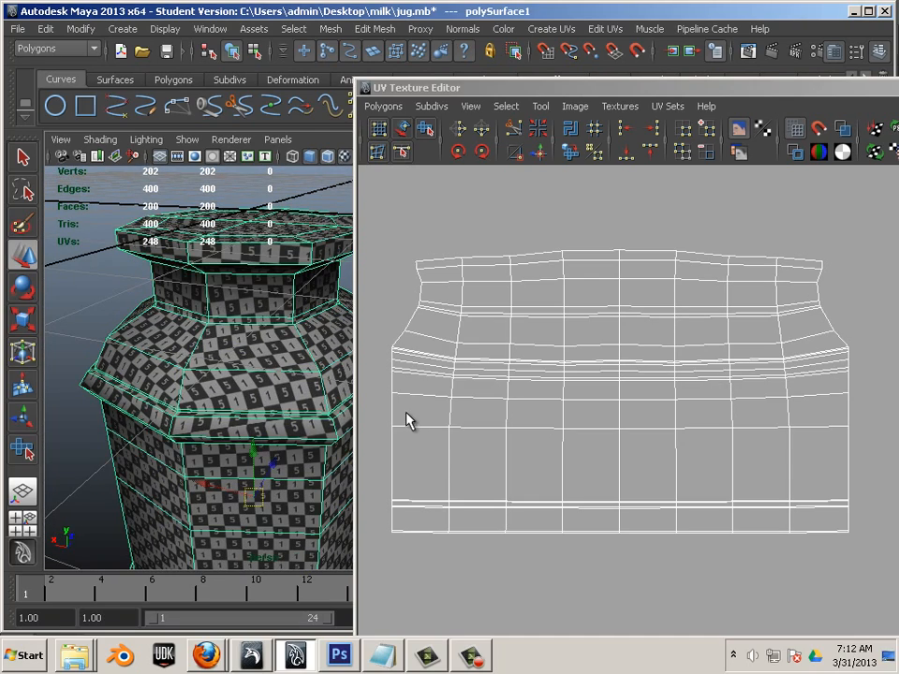
pyautogui.moveTo(420, 351); pyautogui.dragTo(474, 351, button='right')
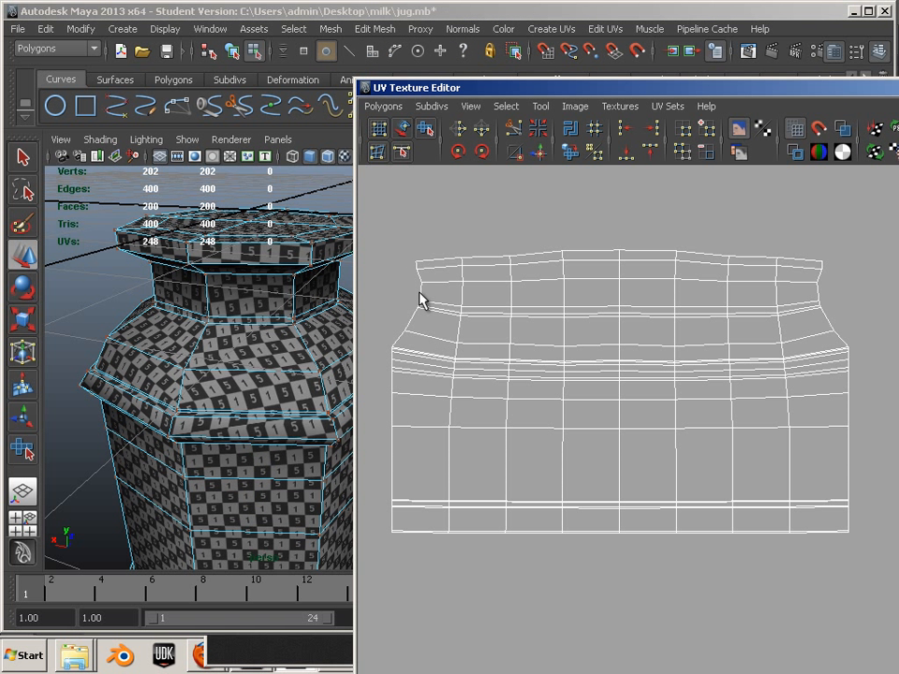
pyautogui.moveTo(427, 577); pyautogui.dragTo(429, 579)
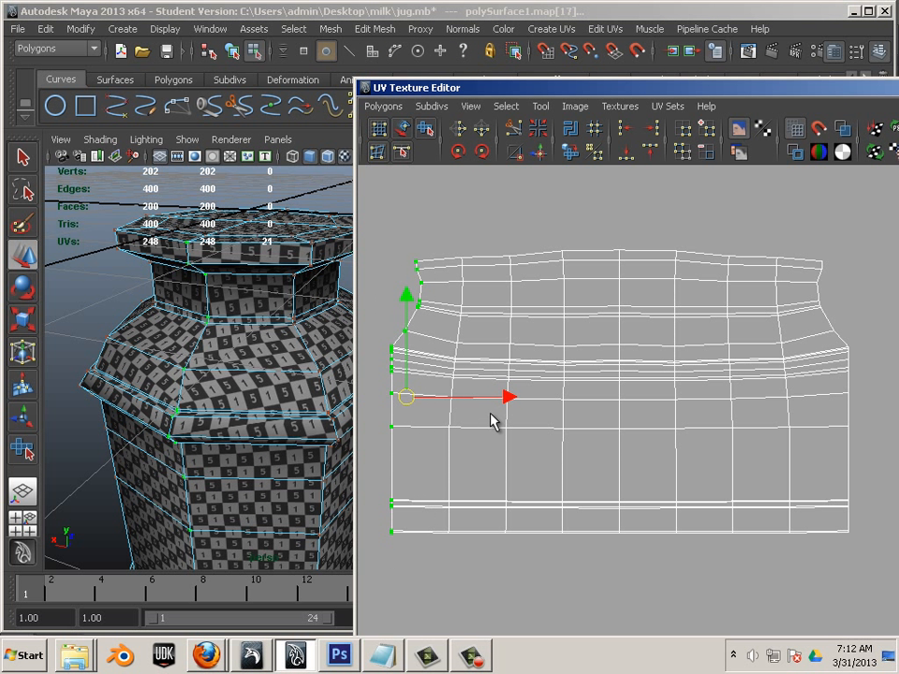
pyautogui.click(626, 132)
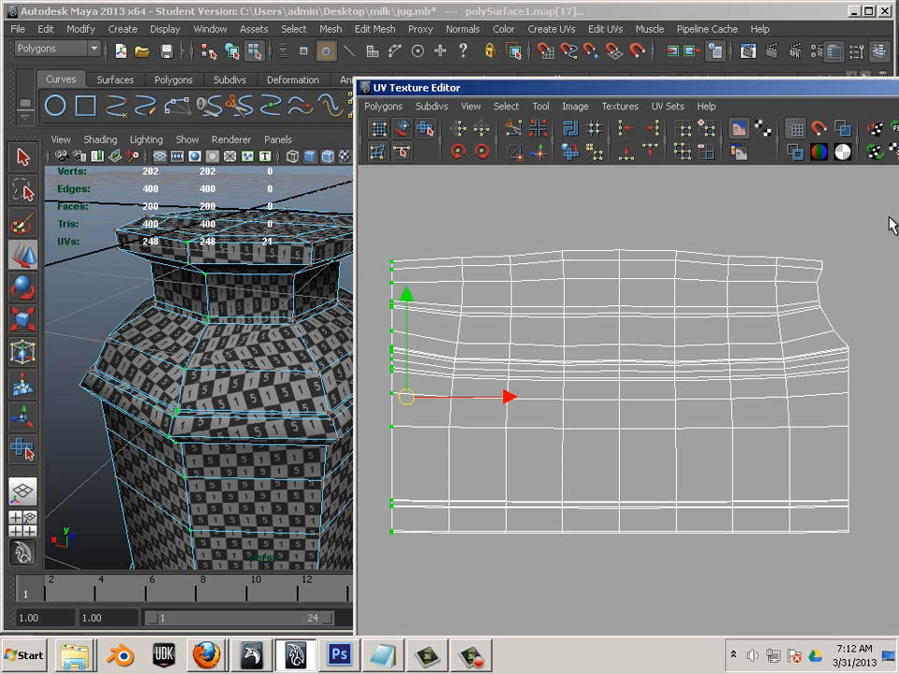
# Align all UVs on the side shell's right border to their maximum U value and examine the checkers around the neck and shoulder
pyautogui.moveTo(807, 246); pyautogui.dragTo(886, 426)
pyautogui.moveTo(897, 584); pyautogui.dragTo(897, 585)
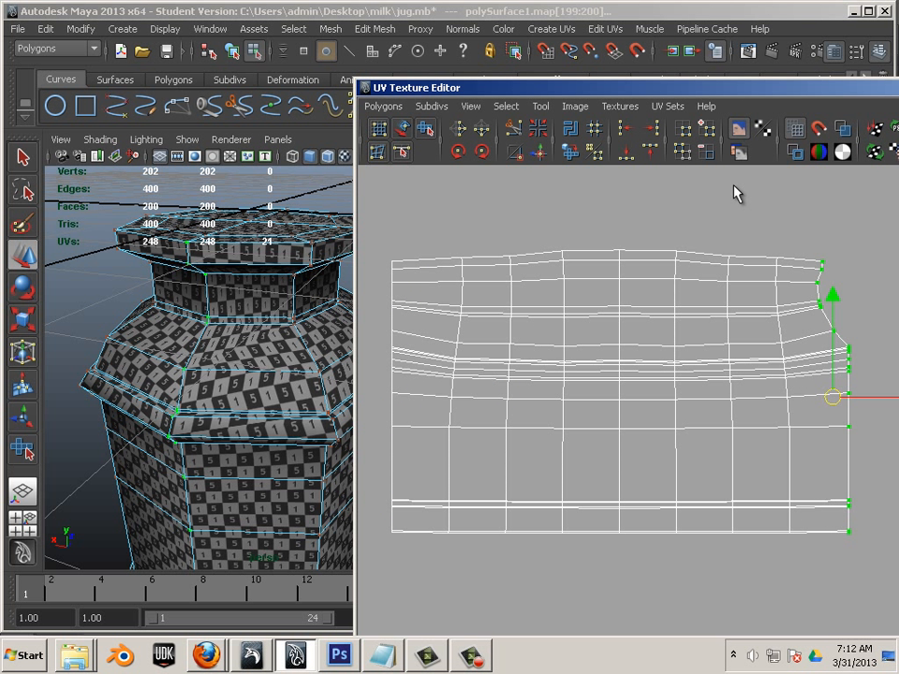
pyautogui.click(648, 131)
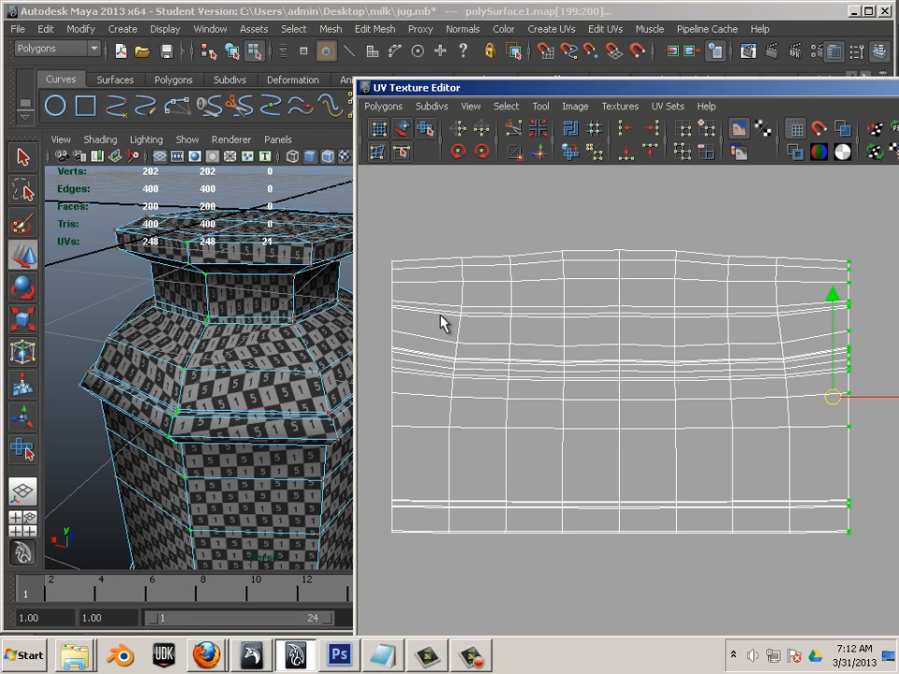
pyautogui.click(79, 327)
pyautogui.keyDown('alt'); pyautogui.moveTo(80, 333); pyautogui.dragTo(310, 294); pyautogui.keyUp('alt')
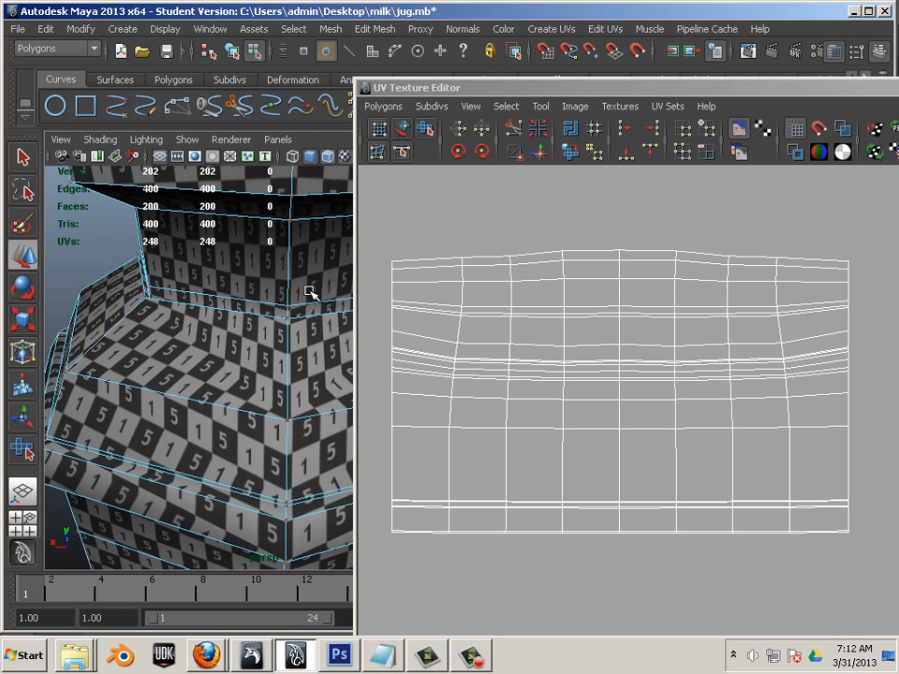
# Scale the left and right border UVs from the shoulder upward inward along U, and examine the resulting checkers along the seam
pyautogui.click(376, 258)
pyautogui.moveTo(405, 382); pyautogui.dragTo(405, 382)
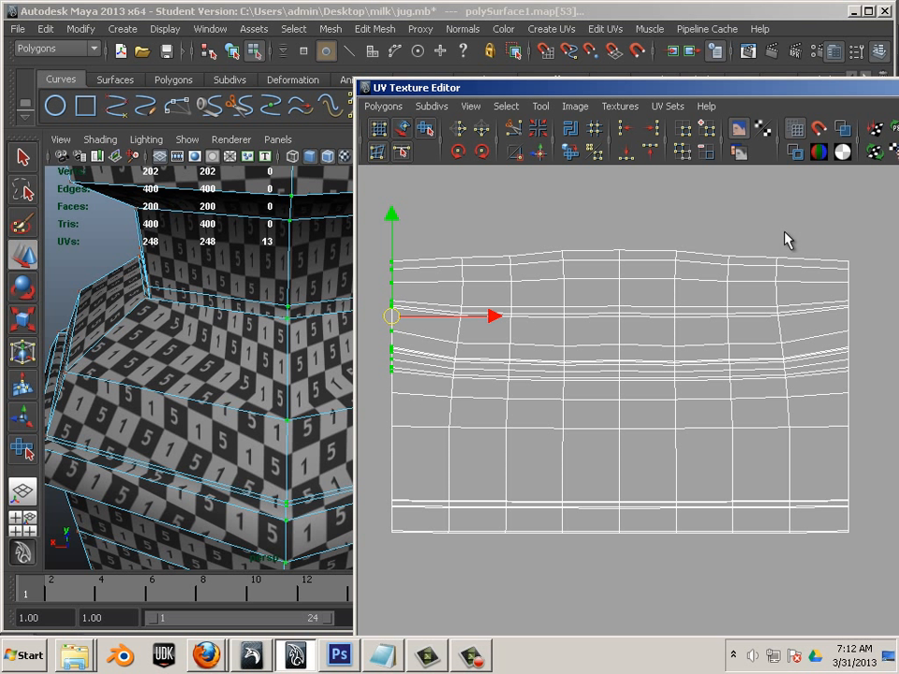
pyautogui.keyDown('shift'); pyautogui.moveTo(880, 320); pyautogui.dragTo(854, 384); pyautogui.keyUp('shift')
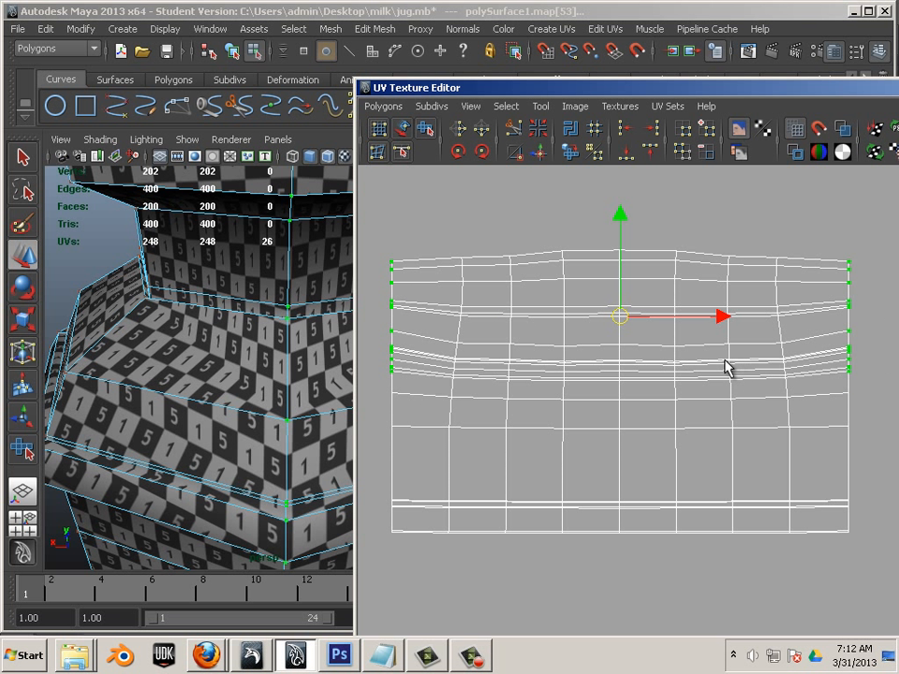
pyautogui.press('r')
pyautogui.moveTo(720, 315)
pyautogui.mouseDown()
pyautogui.moveTo(708, 318)
pyautogui.moveTo(717, 320)
pyautogui.mouseUp()
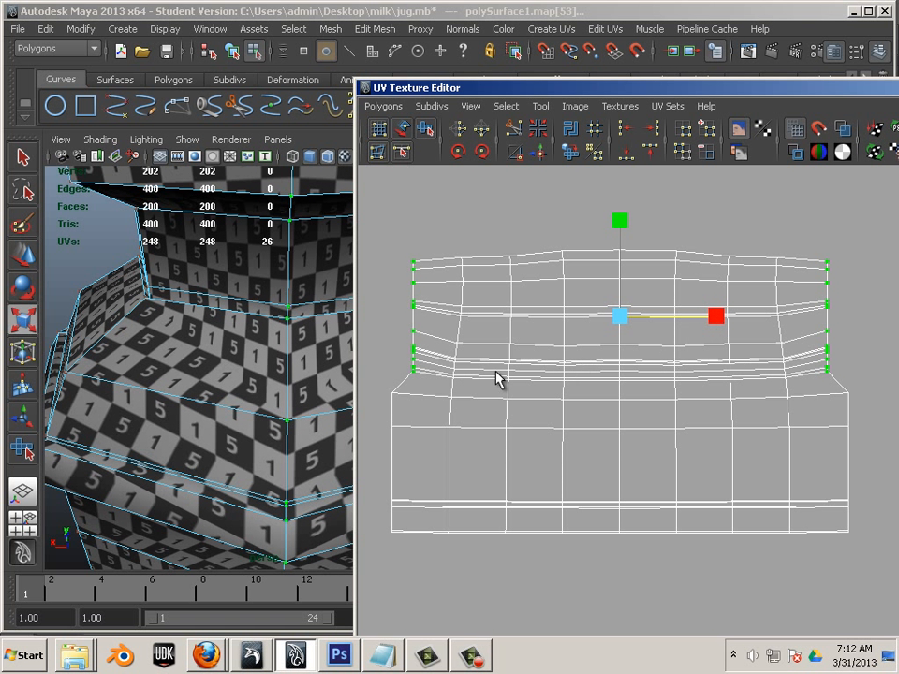
pyautogui.click(87, 237)
pyautogui.keyDown('alt'); pyautogui.moveTo(295, 313); pyautogui.dragTo(173, 265, button='right'); pyautogui.keyUp('alt')
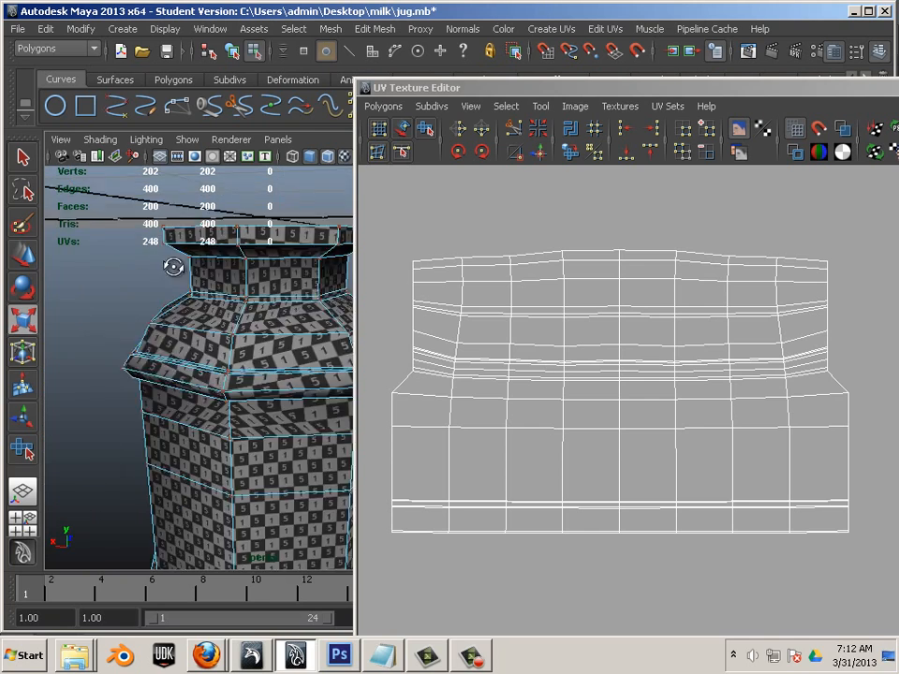
pyautogui.keyDown('alt'); pyautogui.moveTo(172, 265); pyautogui.dragTo(180, 285); pyautogui.keyUp('alt')
pyautogui.keyDown('alt'); pyautogui.moveTo(180, 285); pyautogui.dragTo(193, 293, button='right'); pyautogui.keyUp('alt')
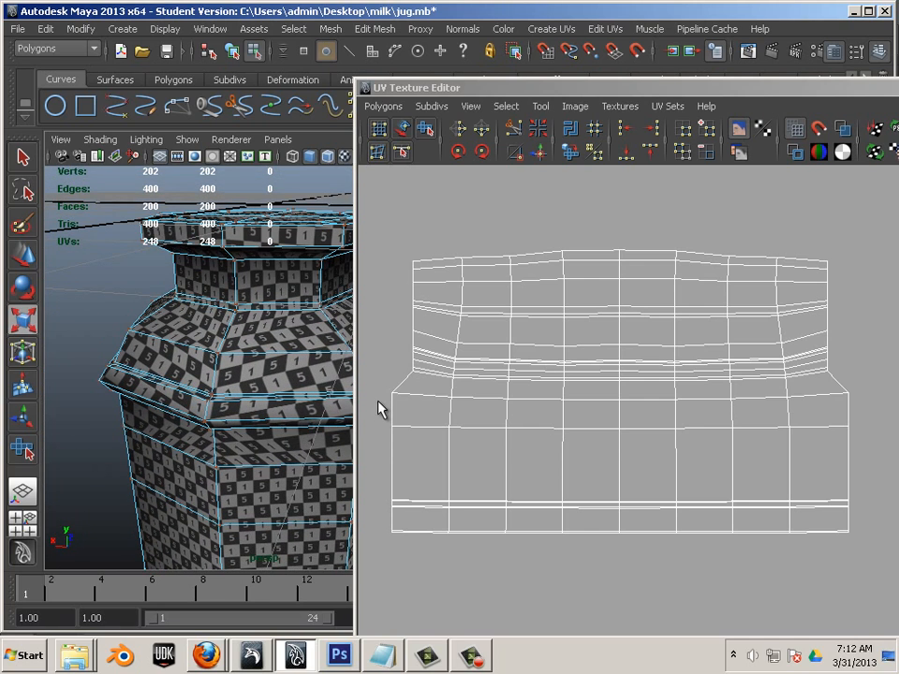
# Undo the inward scaling and the border alignments on the body's side shell, back to its tapered neck borders
pyautogui.hotkey('ctrl', 'z')
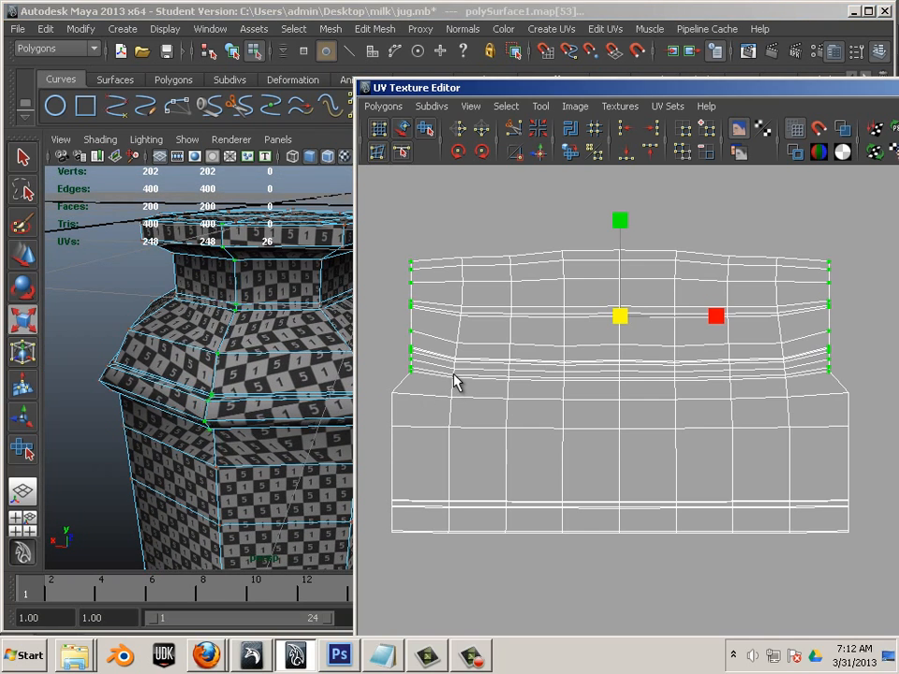
pyautogui.hotkey('ctrl', 'z')
pyautogui.hotkey('ctrl', 'z')
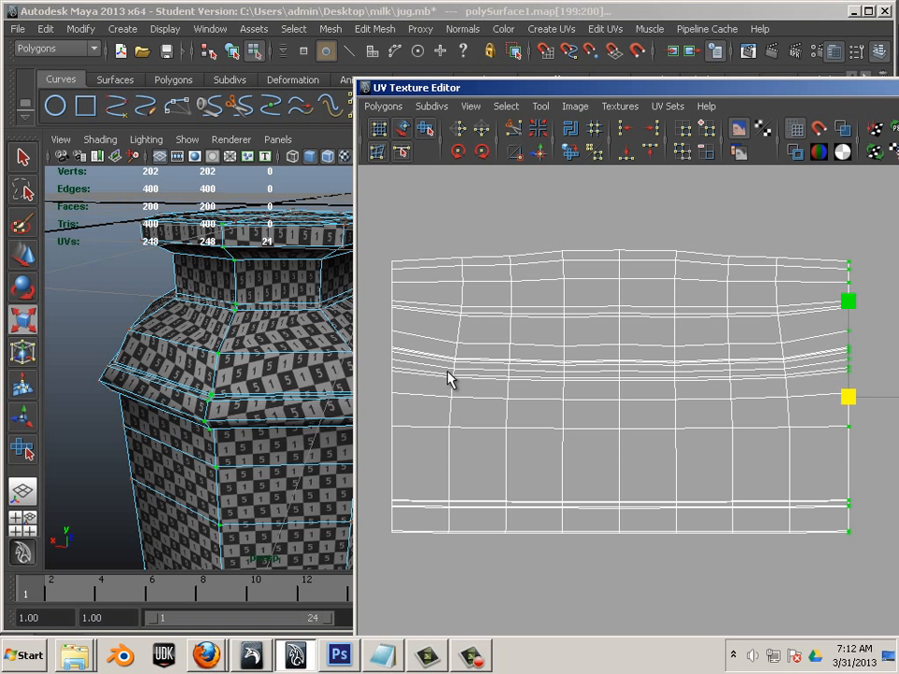
pyautogui.hotkey('ctrl', 'z')
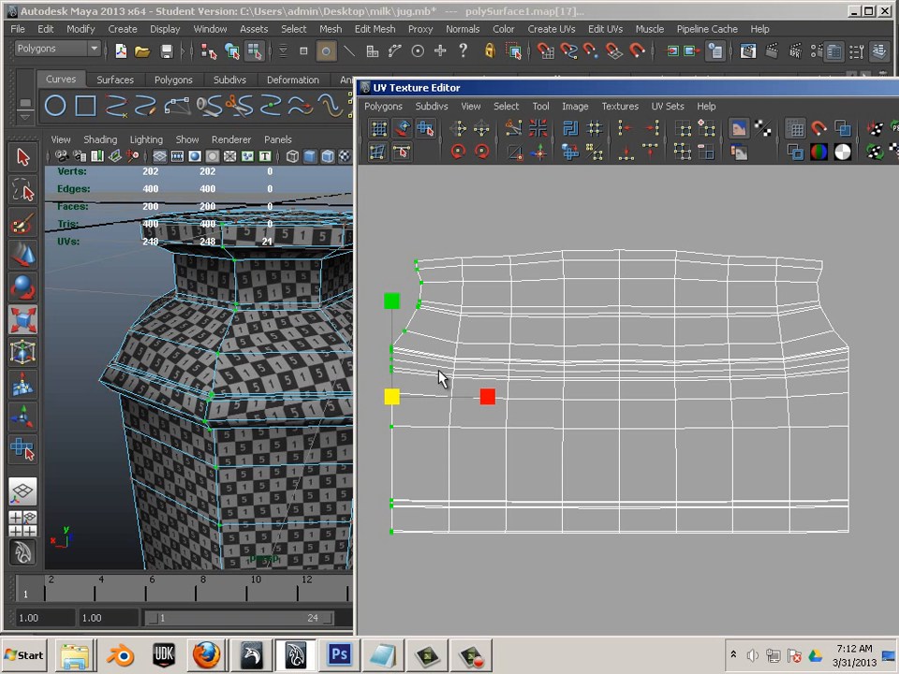
pyautogui.hotkey('ctrl', 'z')
pyautogui.hotkey('ctrl', 'z')
pyautogui.hotkey('ctrl', 'z')
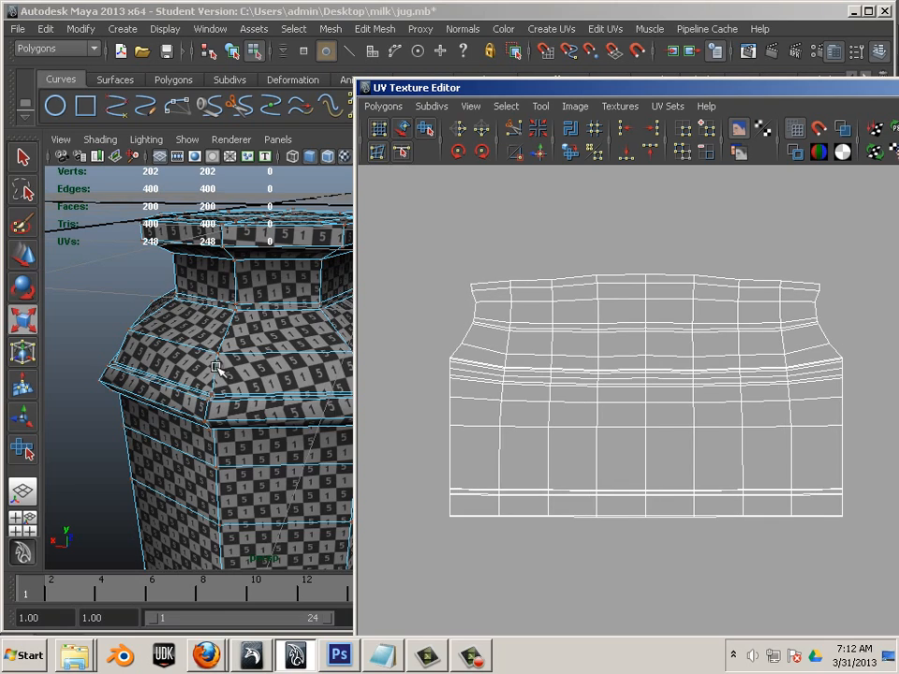
# Leave the can body's UVs and select the lid floating above it as an object
pyautogui.keyDown('alt'); pyautogui.moveTo(136, 334); pyautogui.dragTo(229, 368); pyautogui.keyUp('alt')
pyautogui.scroll(-5, 191, 364)
pyautogui.scroll(-2, 229, 348)
pyautogui.keyDown('alt'); pyautogui.moveTo(229, 368); pyautogui.dragTo(142, 458, button='middle'); pyautogui.keyUp('alt')
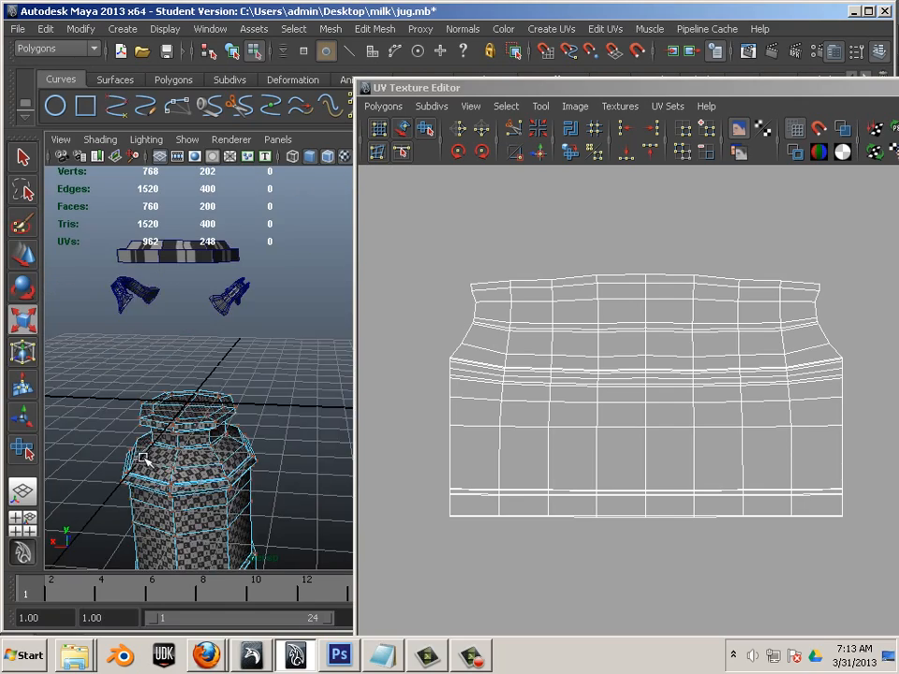
pyautogui.keyDown('alt'); pyautogui.moveTo(201, 419); pyautogui.dragTo(182, 421); pyautogui.keyUp('alt')
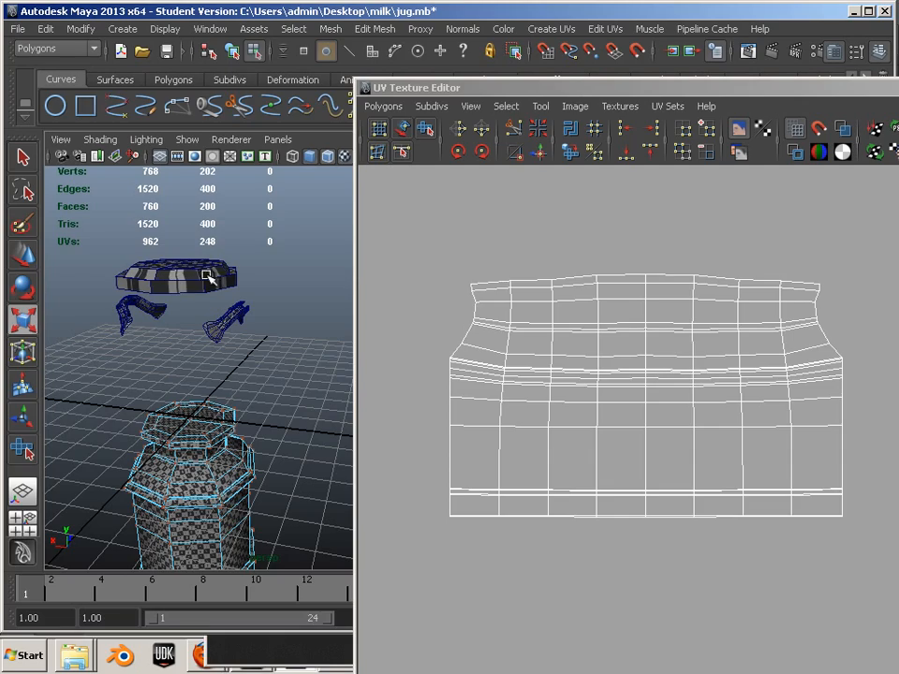
pyautogui.click(208, 276)
pyautogui.keyDown('alt'); pyautogui.moveTo(206, 349); pyautogui.dragTo(185, 359); pyautogui.keyUp('alt')
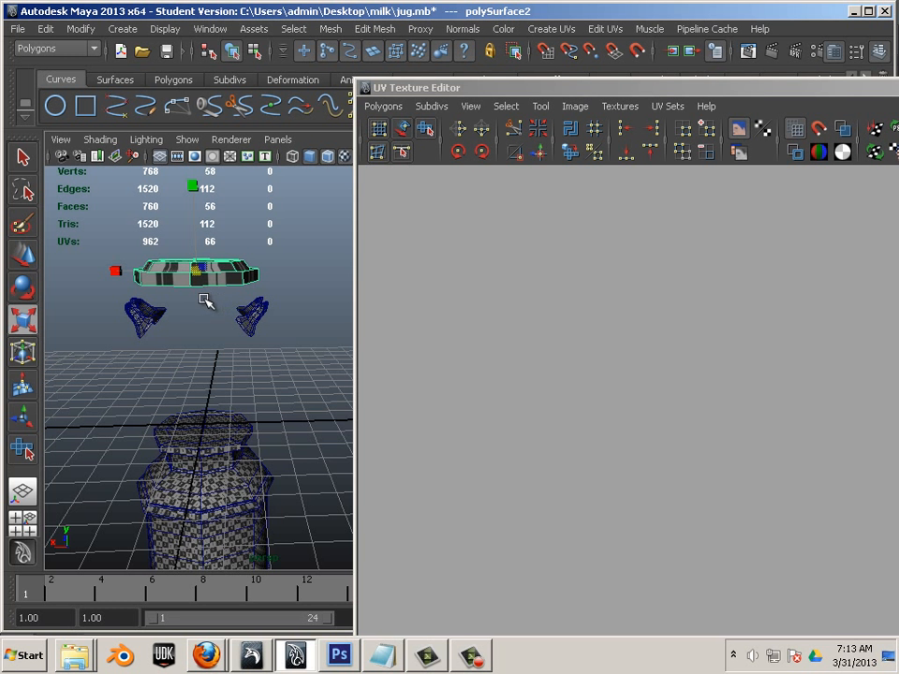
# Switch to the top view and apply a planar mapping to the lid
pyautogui.press('space')
pyautogui.press('space')
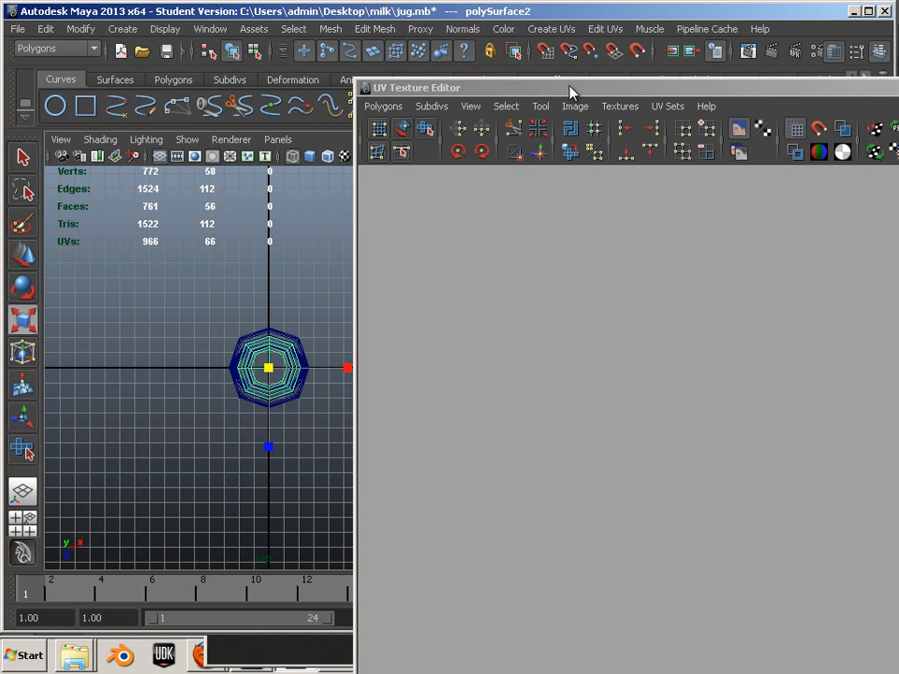
pyautogui.click(605, 29)
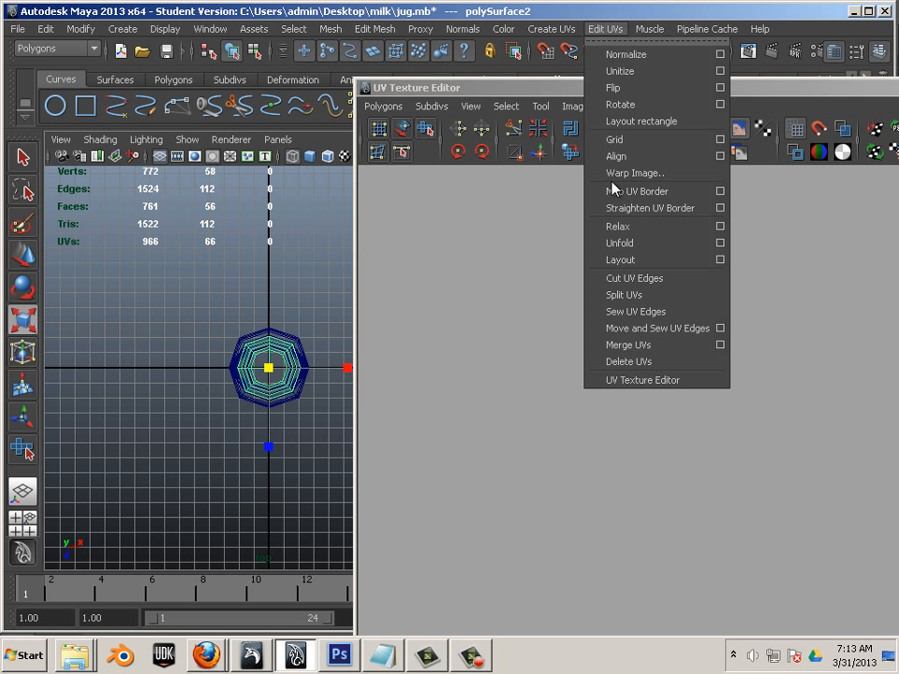
pyautogui.moveTo(562, 29)
pyautogui.click(594, 55)
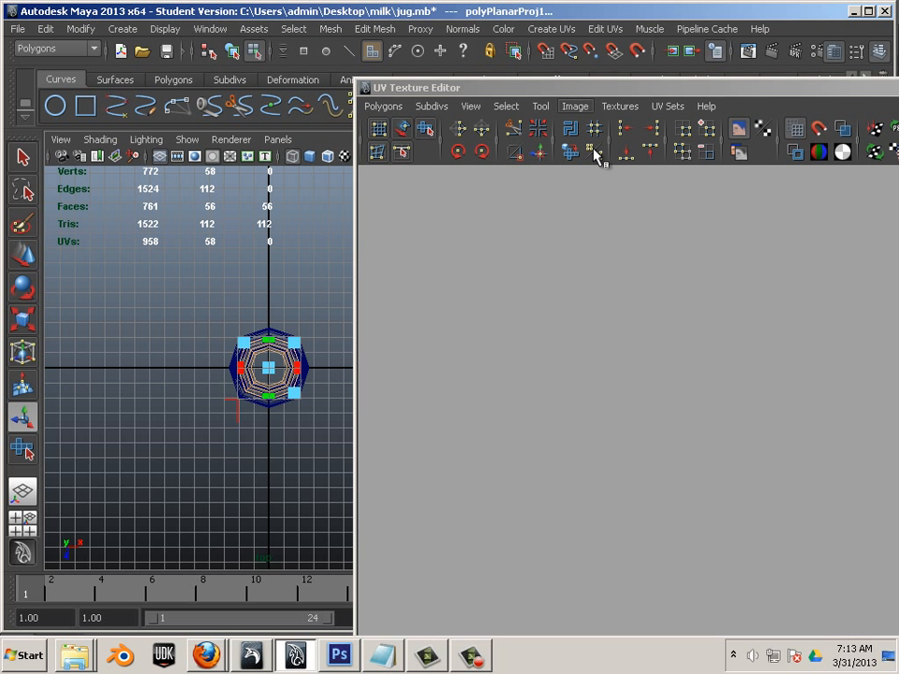
# Review the planar mapping options for the projection direction, move the windows aside, and return to the perspective view
pyautogui.click(565, 29)
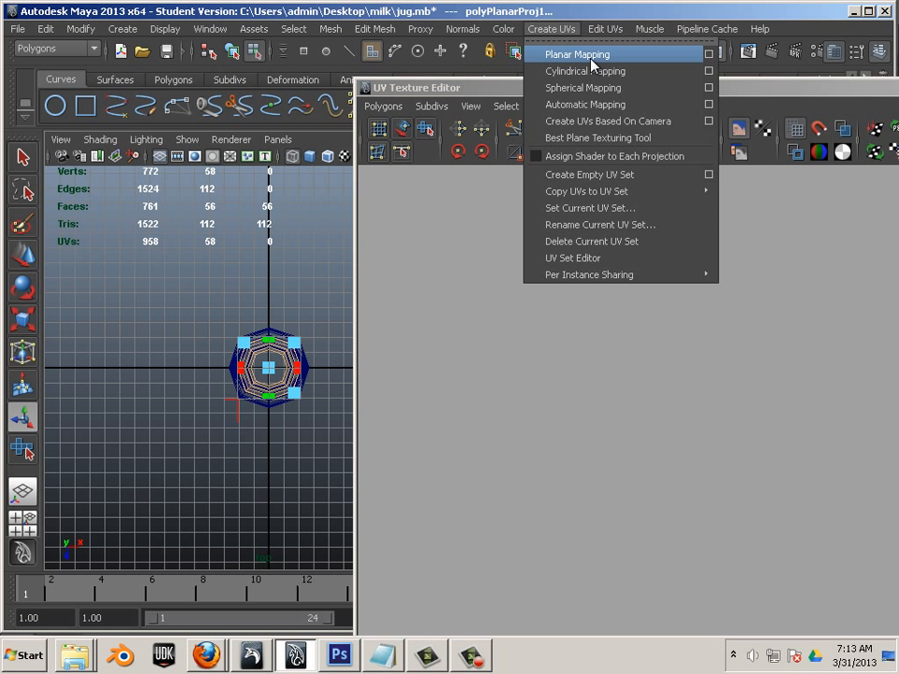
pyautogui.click(704, 54)
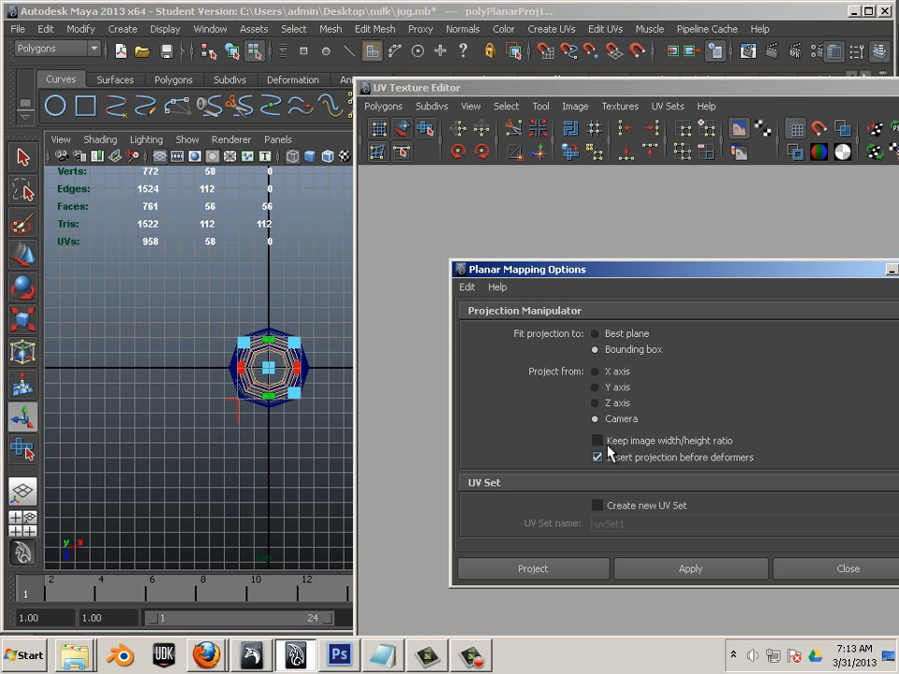
pyautogui.moveTo(618, 270); pyautogui.dragTo(897, 341)
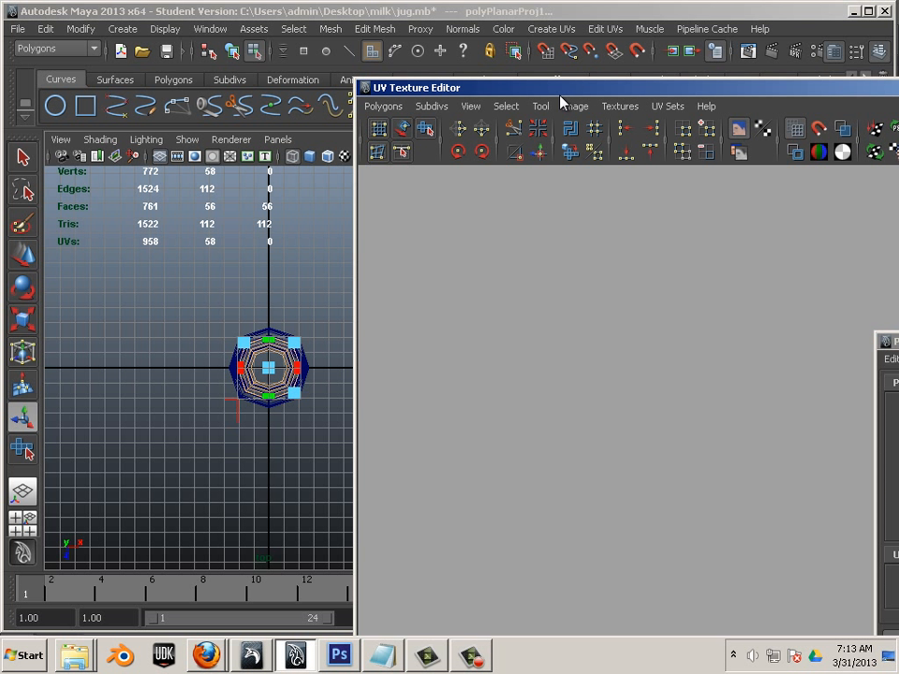
pyautogui.moveTo(559, 93); pyautogui.dragTo(861, 237)
pyautogui.press('space')
pyautogui.press('space')
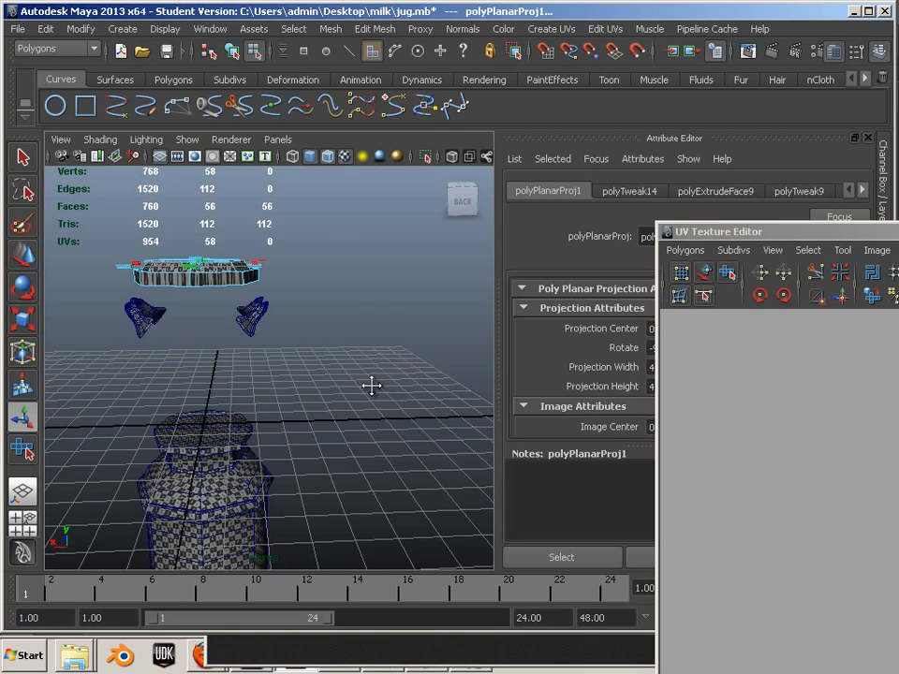
# Select the edge loop around the lid's lower outer rim and cut the UVs along it
pyautogui.keyDown('alt'); pyautogui.moveTo(371, 385); pyautogui.dragTo(261, 287); pyautogui.keyUp('alt')
pyautogui.keyDown('alt'); pyautogui.moveTo(261, 286); pyautogui.dragTo(305, 335, button='right'); pyautogui.keyUp('alt')
pyautogui.keyDown('alt'); pyautogui.moveTo(305, 336); pyautogui.dragTo(314, 430, button='middle'); pyautogui.keyUp('alt')
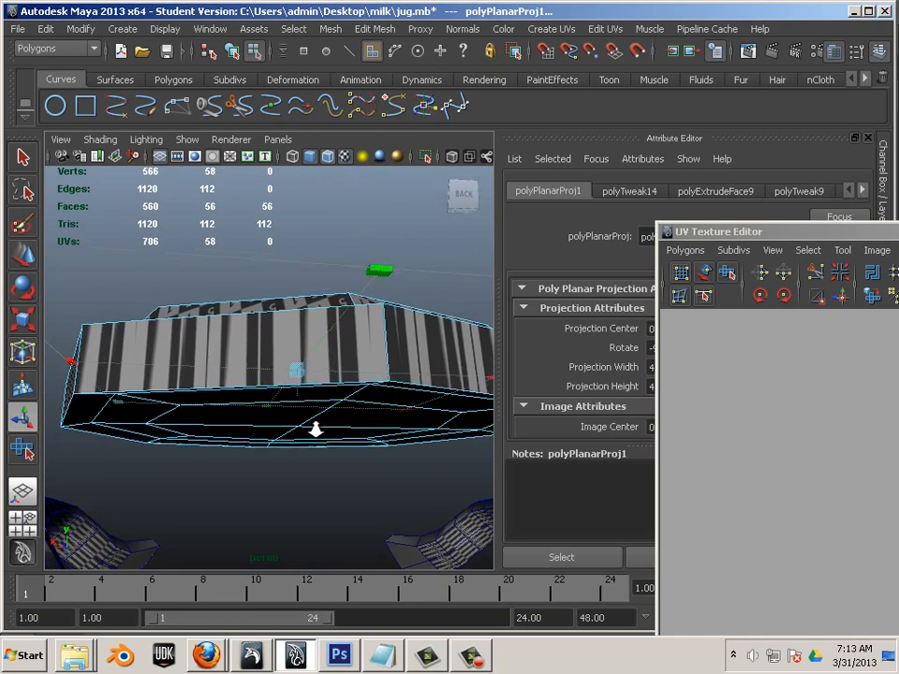
pyautogui.keyDown('alt'); pyautogui.moveTo(314, 430); pyautogui.dragTo(285, 393, button='right'); pyautogui.keyUp('alt')
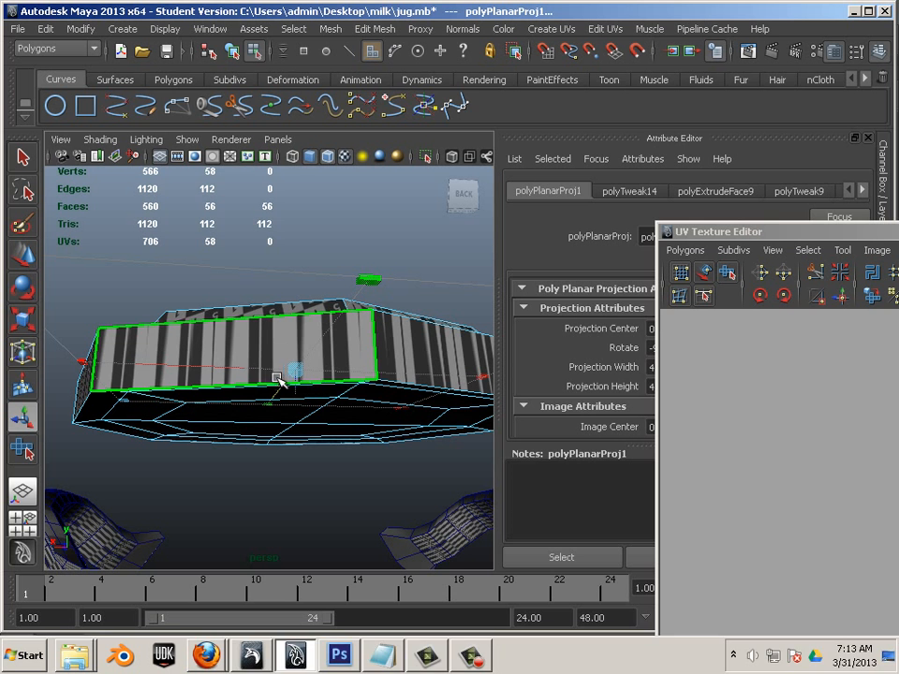
pyautogui.press('F10')
pyautogui.keyDown('alt'); pyautogui.moveTo(274, 311); pyautogui.dragTo(281, 288); pyautogui.keyUp('alt')
pyautogui.click(319, 251)
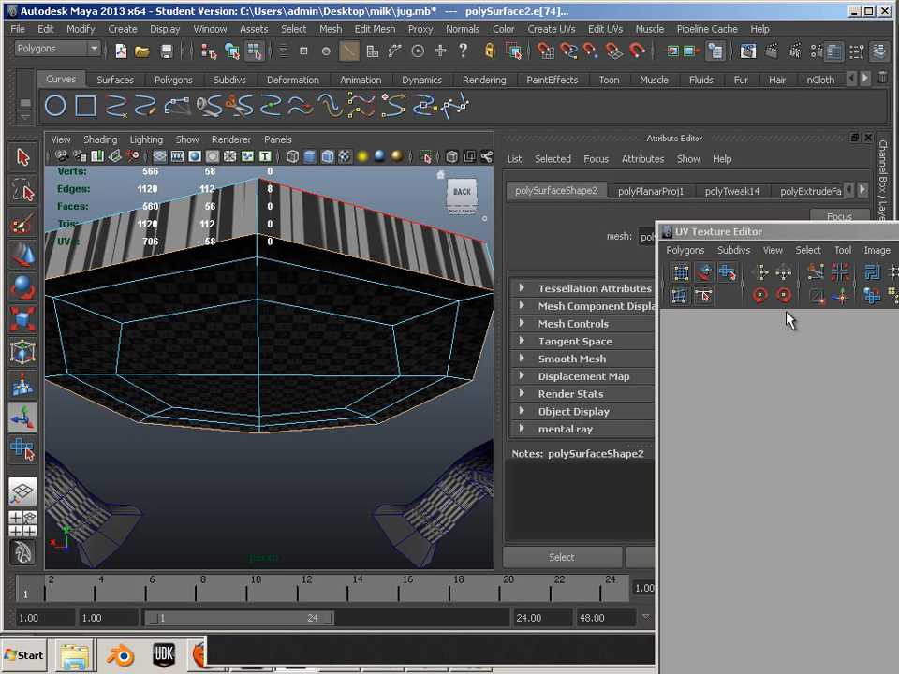
pyautogui.click(817, 271)
# Bring the UV Texture Editor back beside the lid, reselect the lid as an object, and frame its UV layout
pyautogui.moveTo(711, 232); pyautogui.dragTo(384, 110)
pyautogui.moveTo(265, 185); pyautogui.dragTo(281, 178, button='right')
pyautogui.click(286, 207)
pyautogui.keyDown('alt'); pyautogui.moveTo(551, 304); pyautogui.dragTo(510, 333, button='right'); pyautogui.keyUp('alt')
pyautogui.keyDown('alt'); pyautogui.moveTo(885, 417); pyautogui.dragTo(618, 388, button='middle'); pyautogui.keyUp('alt')
pyautogui.keyDown('alt'); pyautogui.moveTo(631, 382); pyautogui.dragTo(607, 387, button='right'); pyautogui.keyUp('alt')
pyautogui.keyDown('alt'); pyautogui.moveTo(656, 383); pyautogui.dragTo(569, 362, button='middle'); pyautogui.keyUp('alt')
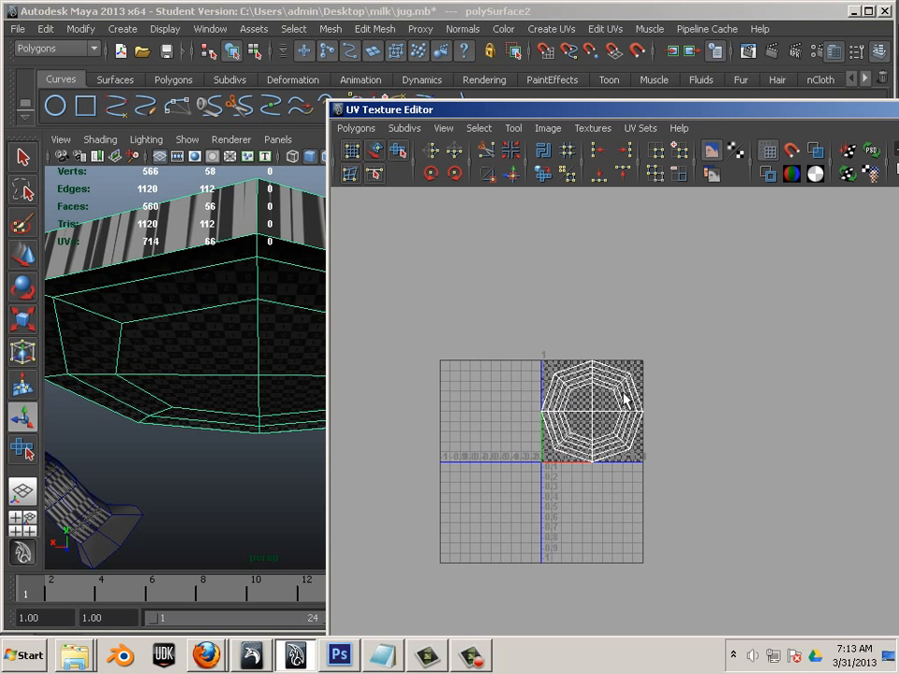
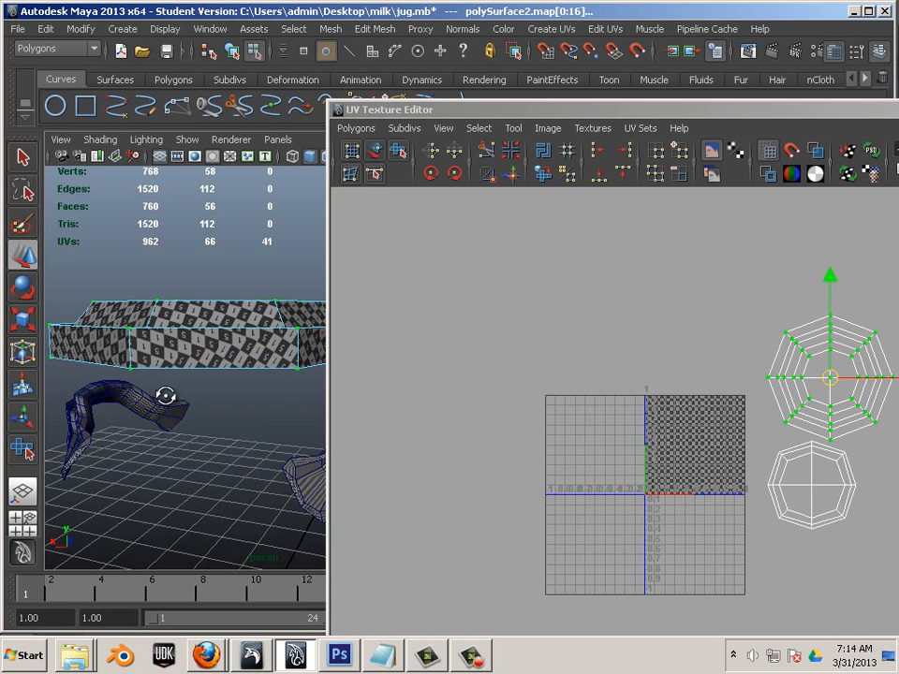
# Return to object selection, delete one of the two handles, and select the remaining one
pyautogui.press('F8')
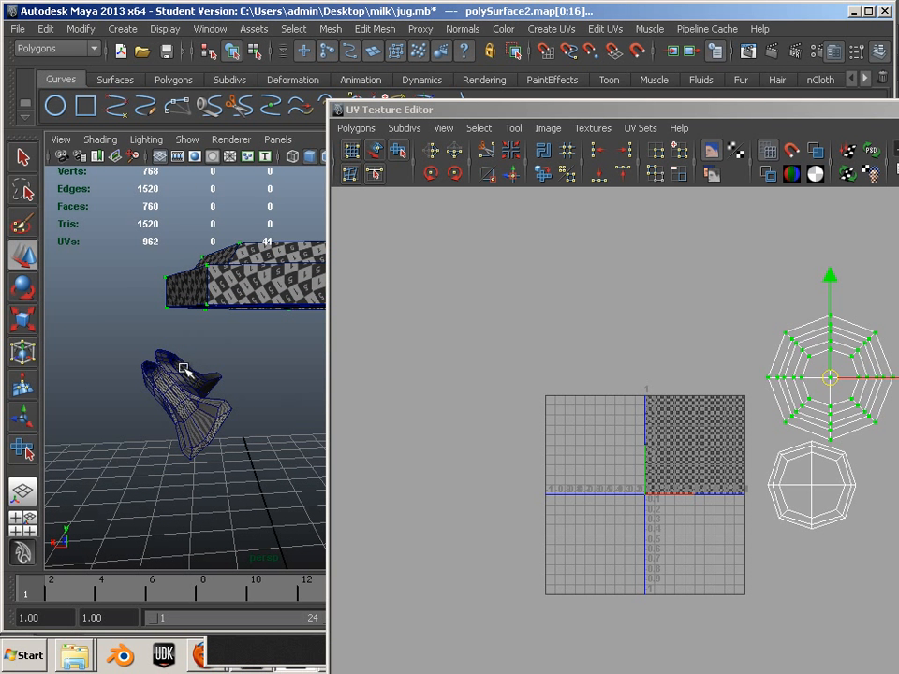
pyautogui.click(182, 374)
pyautogui.press('Delete')
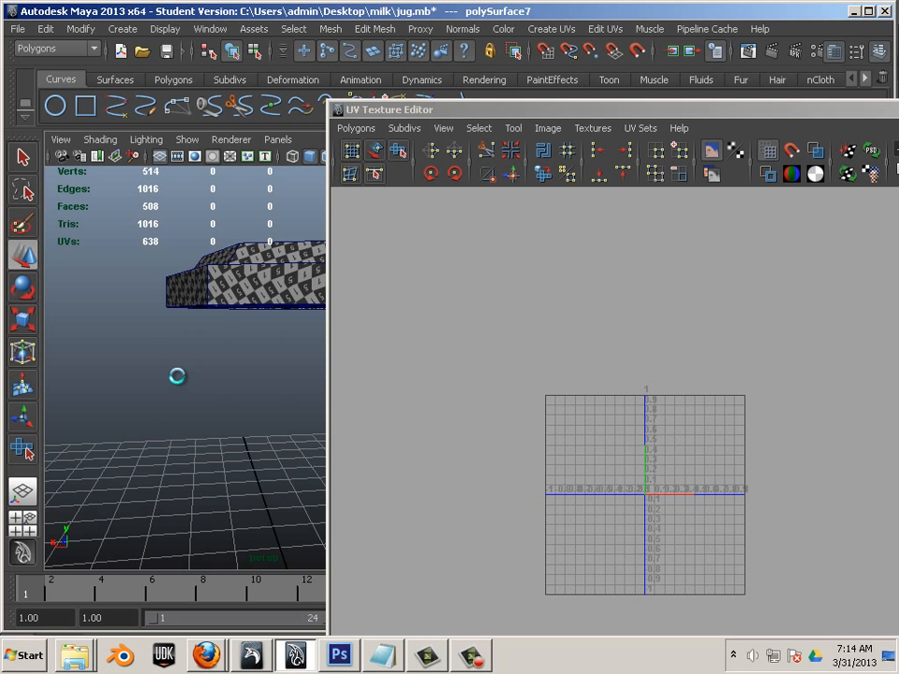
pyautogui.hotkey('ctrl', 'z')
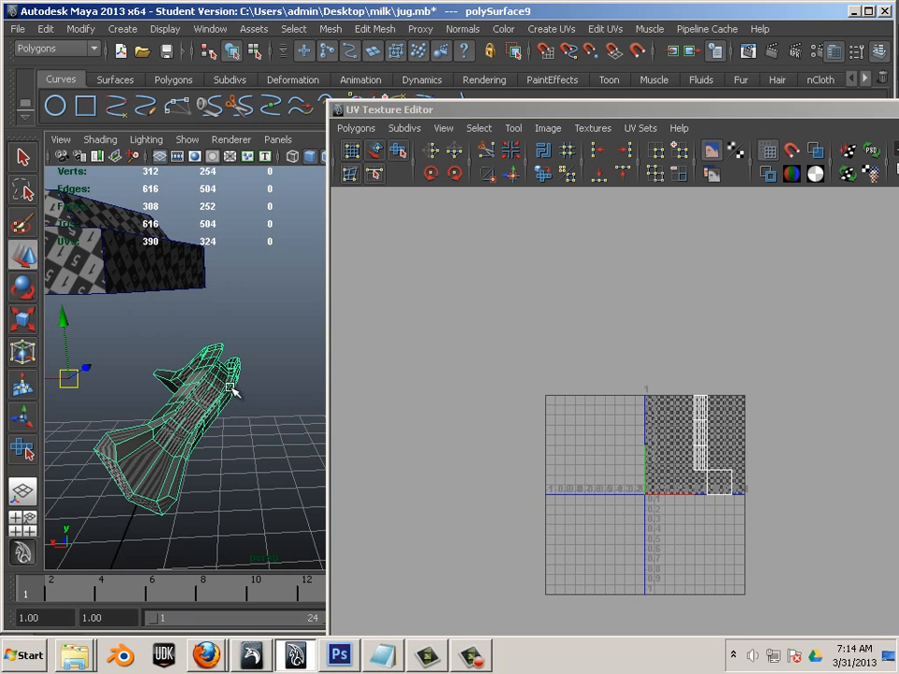
# Apply a planar mapping to the remaining handle from a centred view looking down on its outer face, and inspect its underside
pyautogui.keyDown('alt'); pyautogui.moveTo(255, 403); pyautogui.dragTo(248, 321); pyautogui.keyUp('alt')
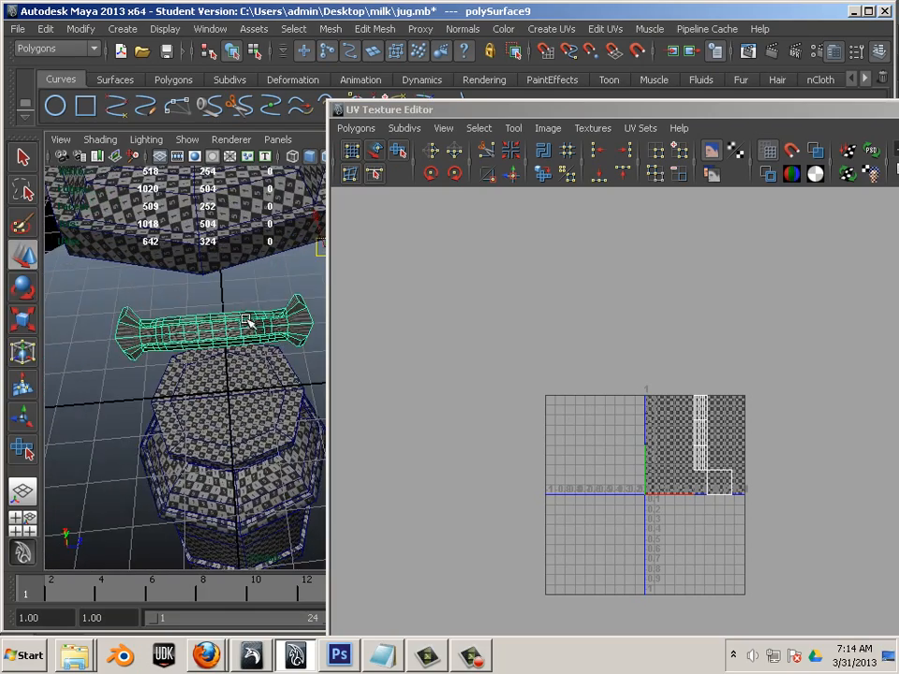
pyautogui.keyDown('alt'); pyautogui.moveTo(247, 321); pyautogui.dragTo(371, 352, button='right'); pyautogui.keyUp('alt')
pyautogui.keyDown('alt'); pyautogui.moveTo(334, 338); pyautogui.dragTo(357, 360, button='middle'); pyautogui.keyUp('alt')
pyautogui.keyDown('alt'); pyautogui.moveTo(264, 327); pyautogui.dragTo(295, 314); pyautogui.keyUp('alt')
pyautogui.keyDown('alt'); pyautogui.moveTo(314, 281); pyautogui.dragTo(341, 257, button='right'); pyautogui.keyUp('alt')
pyautogui.moveTo(435, 116); pyautogui.dragTo(594, 173)
pyautogui.keyDown('alt'); pyautogui.moveTo(297, 315); pyautogui.dragTo(367, 351); pyautogui.keyUp('alt')
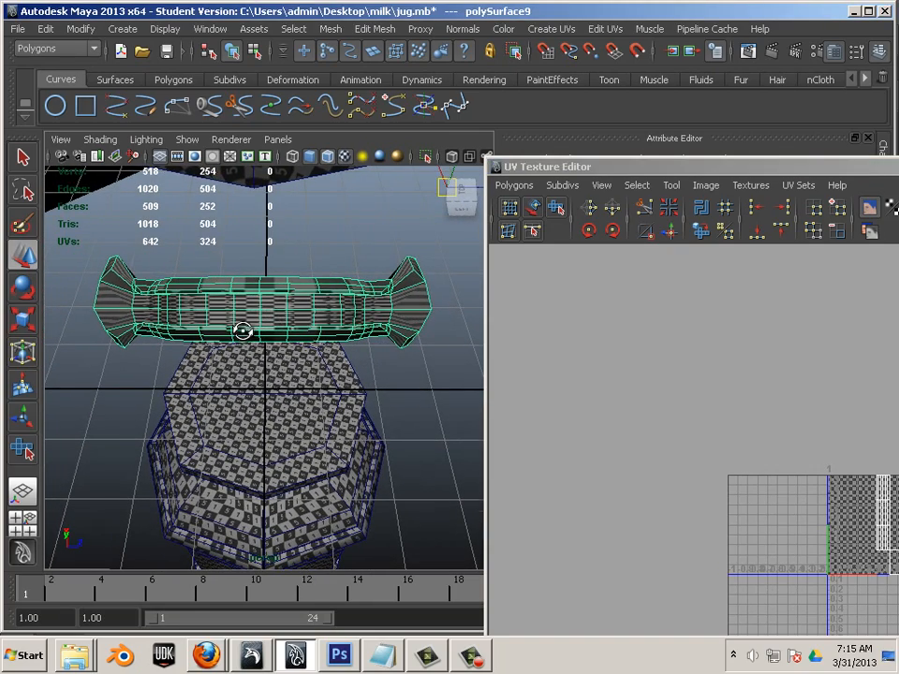
pyautogui.keyDown('alt'); pyautogui.moveTo(241, 331); pyautogui.dragTo(270, 315); pyautogui.keyUp('alt')
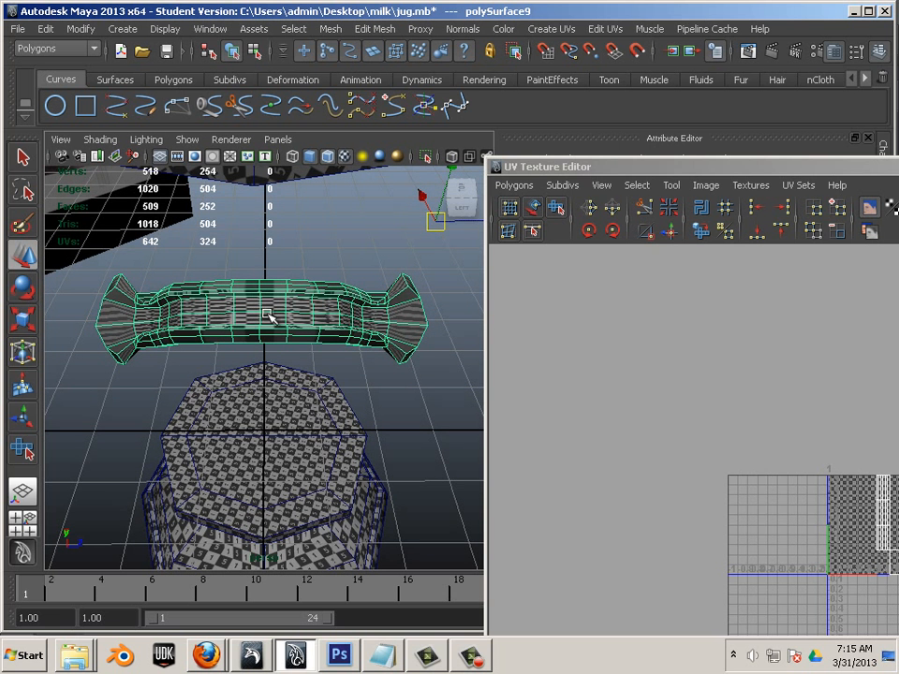
pyautogui.click(552, 30)
pyautogui.click(573, 56)
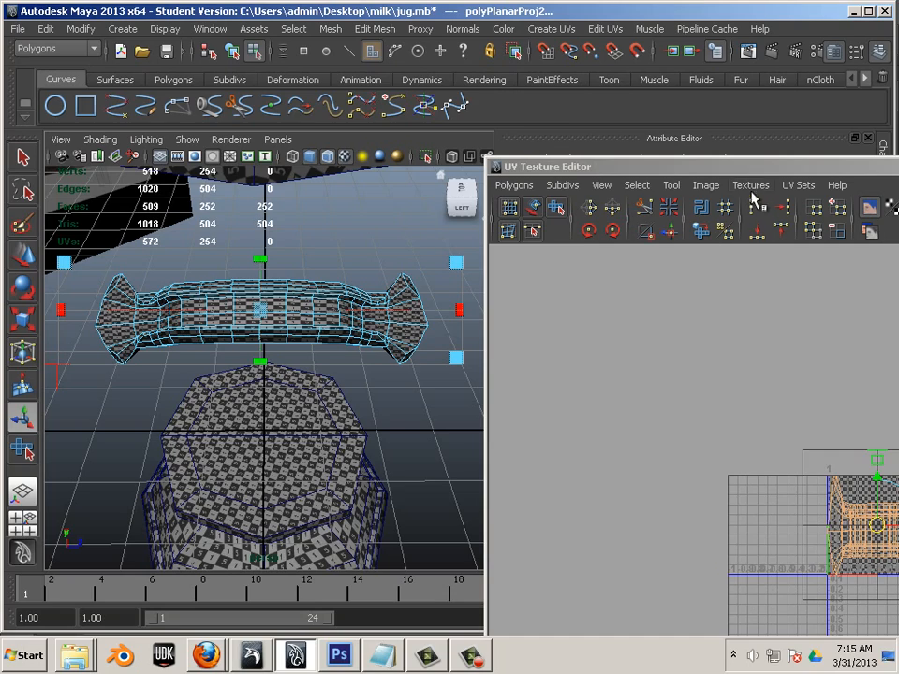
pyautogui.keyDown('alt'); pyautogui.moveTo(225, 357); pyautogui.dragTo(433, 297); pyautogui.keyUp('alt')
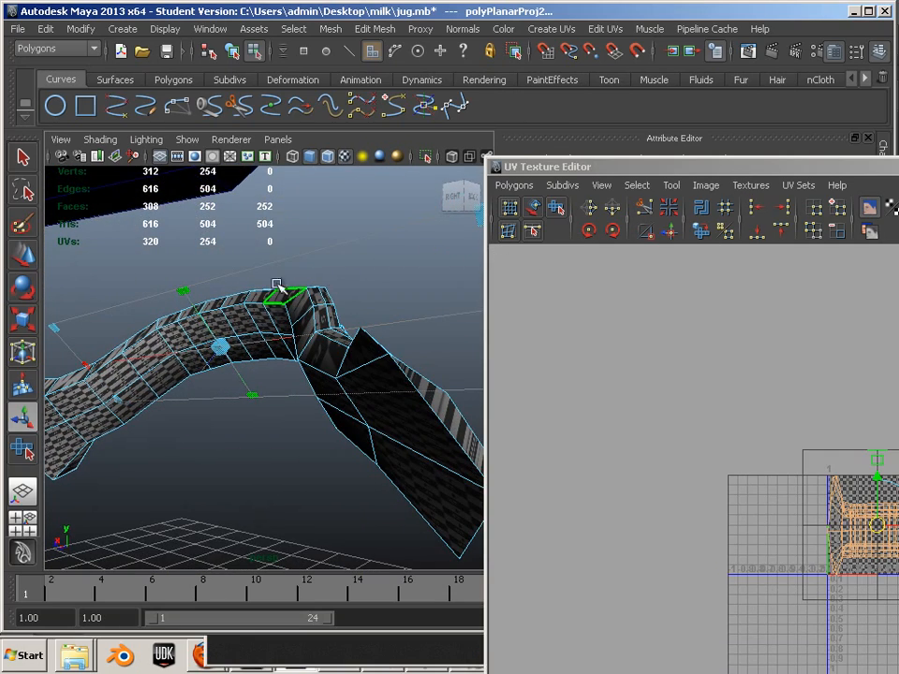
pyautogui.doubleClick(255, 303)
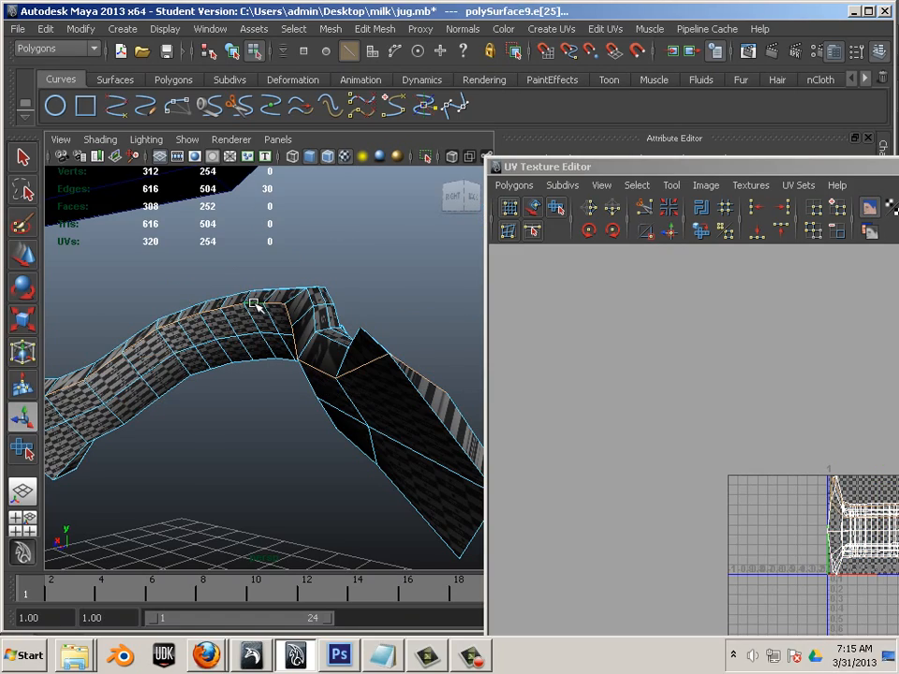
pyautogui.keyDown('alt'); pyautogui.moveTo(305, 337); pyautogui.dragTo(282, 420); pyautogui.keyUp('alt')
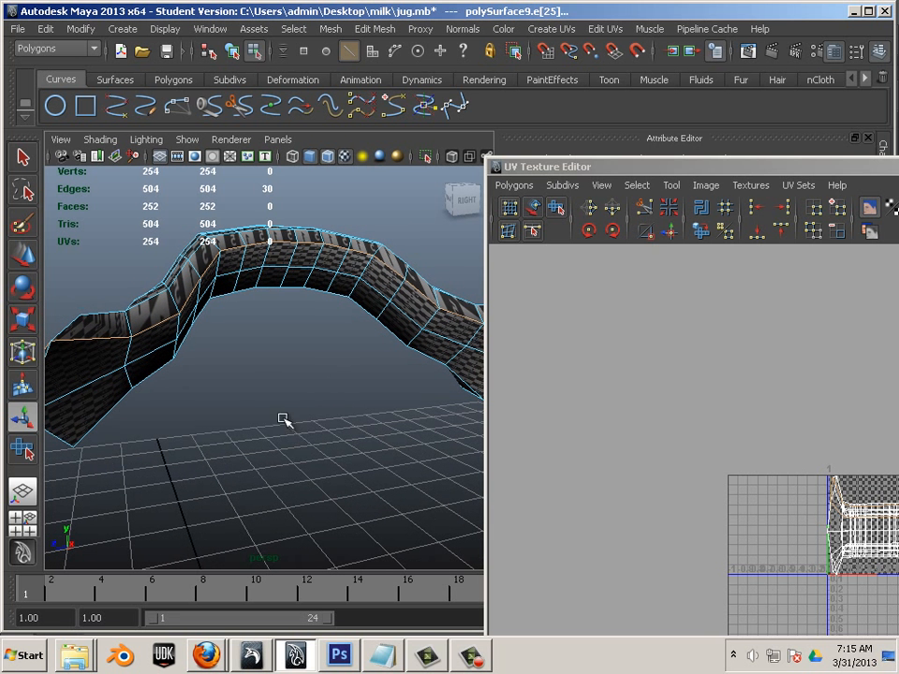
pyautogui.click(193, 388)
# Select the continuous run of edges along one long lower side of the handle, from one end to the other
pyautogui.click(89, 341)
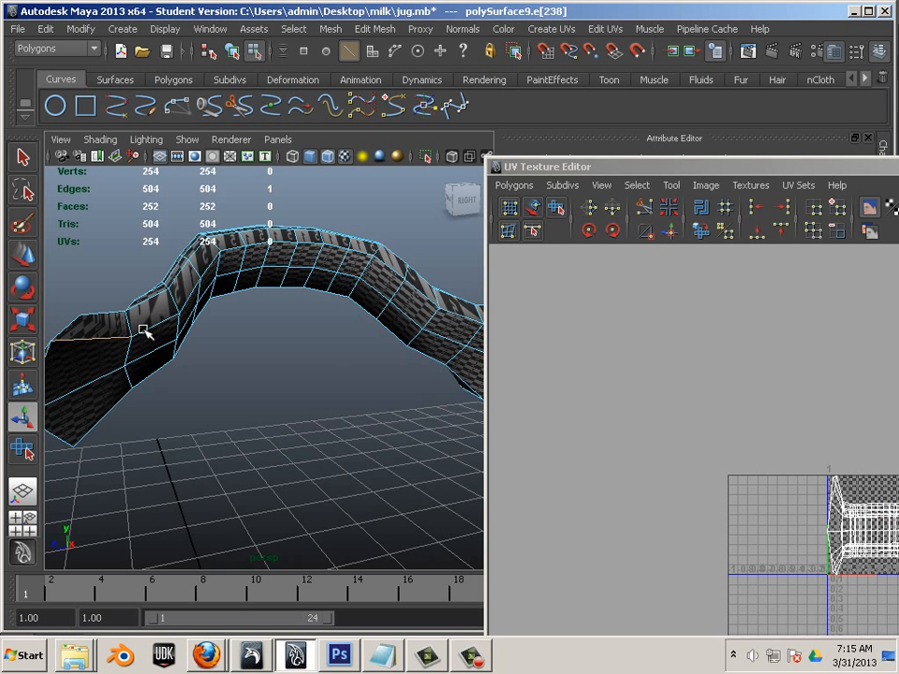
pyautogui.keyDown('shift'); pyautogui.click(148, 330); pyautogui.keyUp('shift')
pyautogui.keyDown('shift'); pyautogui.click(210, 265); pyautogui.keyUp('shift')
pyautogui.keyDown('shift'); pyautogui.click(258, 243); pyautogui.keyUp('shift')
pyautogui.keyDown('shift'); pyautogui.click(307, 240); pyautogui.keyUp('shift')
pyautogui.keyDown('shift'); pyautogui.click(329, 246); pyautogui.keyUp('shift')
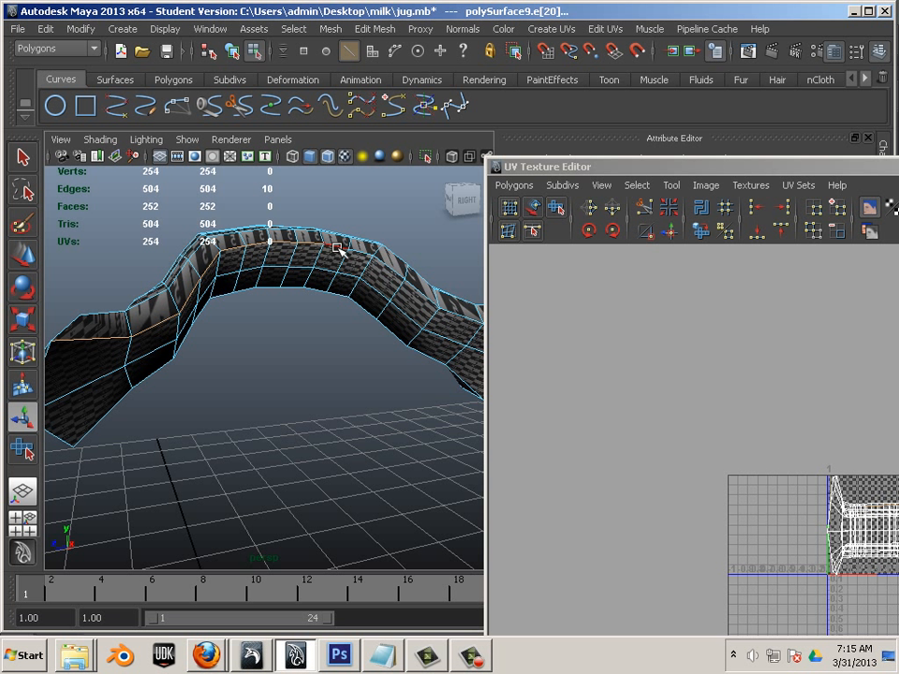
pyautogui.keyDown('shift'); pyautogui.click(359, 250); pyautogui.keyUp('shift')
pyautogui.keyDown('shift'); pyautogui.click(384, 264); pyautogui.keyUp('shift')
pyautogui.keyDown('shift'); pyautogui.click(418, 288); pyautogui.keyUp('shift')
pyautogui.keyDown('shift'); pyautogui.click(419, 292); pyautogui.keyUp('shift')
pyautogui.keyDown('alt'); pyautogui.moveTo(440, 324); pyautogui.dragTo(316, 348, button='middle'); pyautogui.keyUp('alt')
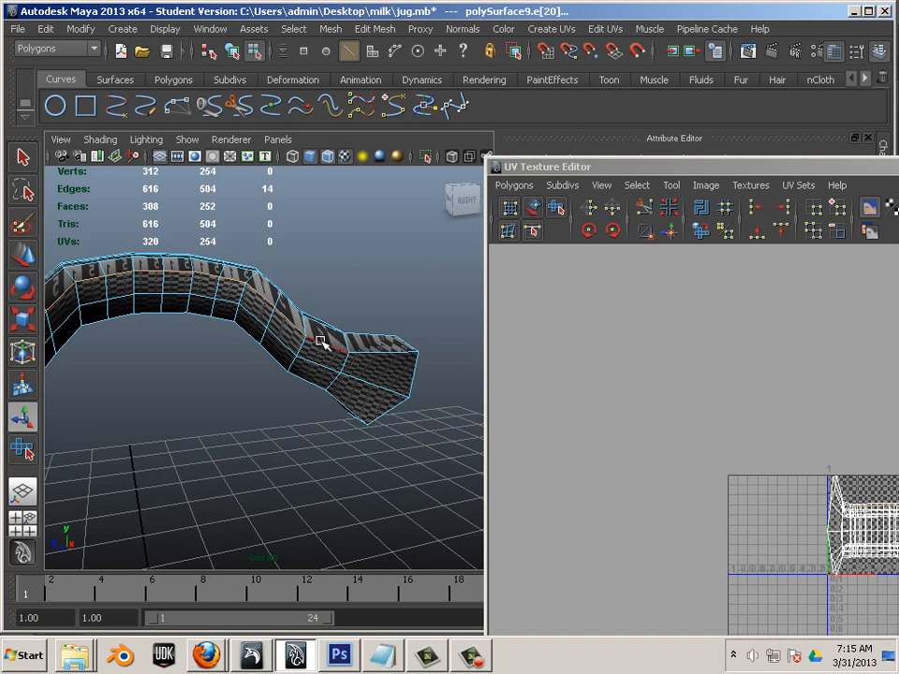
pyautogui.keyDown('shift'); pyautogui.click(323, 343); pyautogui.keyUp('shift')
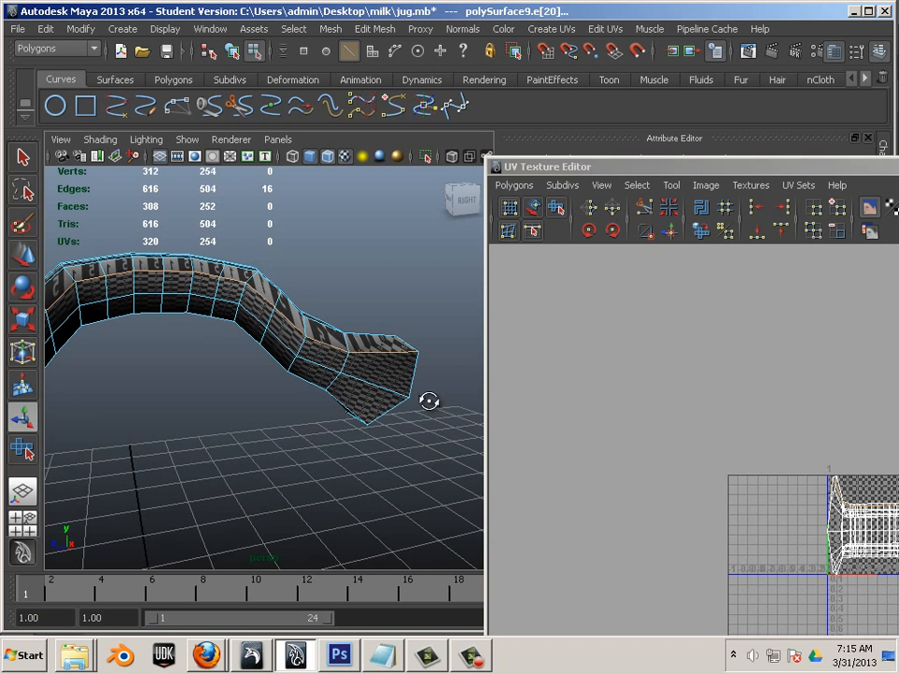
# Adjust the edge selection at both ends of the handle and cut the UVs along the selected seam
pyautogui.keyDown('alt'); pyautogui.moveTo(427, 399); pyautogui.dragTo(361, 381); pyautogui.keyUp('alt')
pyautogui.keyDown('shift'); pyautogui.click(363, 431); pyautogui.keyUp('shift')
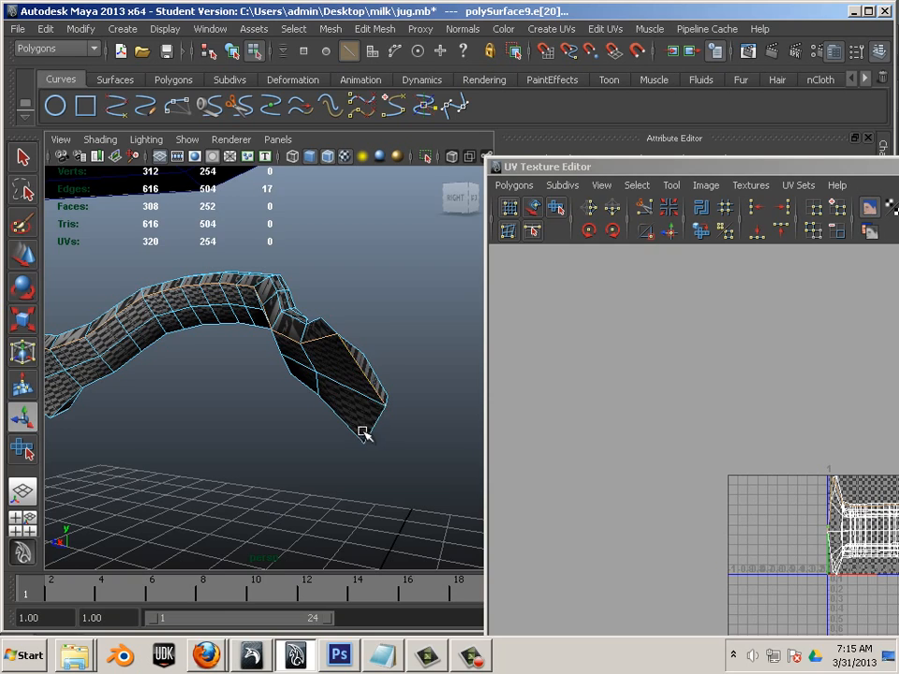
pyautogui.keyDown('alt'); pyautogui.moveTo(363, 432); pyautogui.dragTo(323, 400); pyautogui.keyUp('alt')
pyautogui.keyDown('shift'); pyautogui.click(351, 384); pyautogui.keyUp('shift')
pyautogui.keyDown('alt'); pyautogui.moveTo(265, 409); pyautogui.dragTo(251, 363); pyautogui.keyUp('alt')
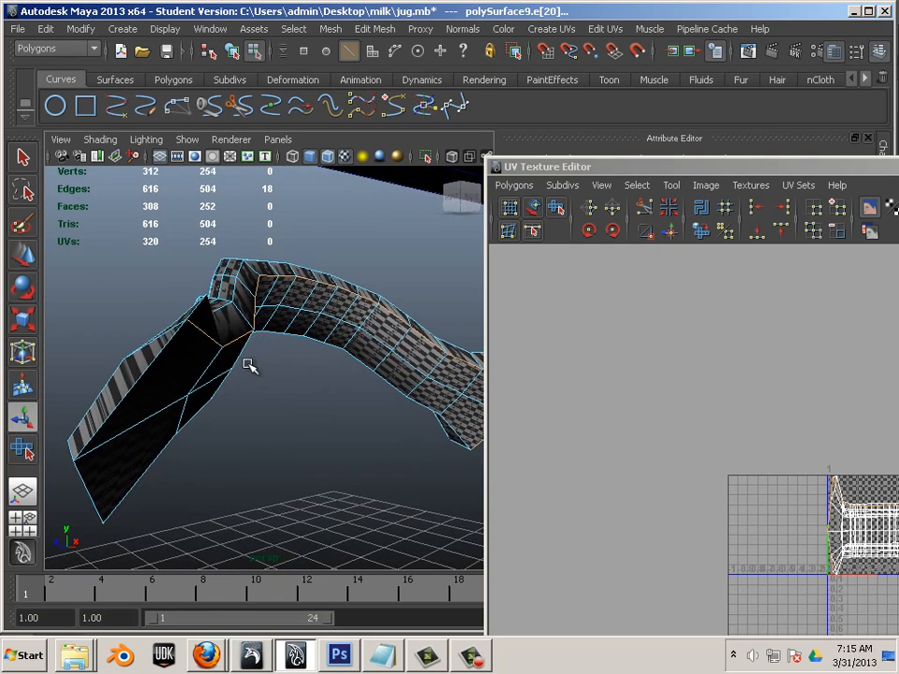
pyautogui.keyDown('shift'); pyautogui.click(152, 363); pyautogui.keyUp('shift')
pyautogui.keyDown('alt'); pyautogui.moveTo(253, 462); pyautogui.dragTo(307, 481); pyautogui.keyUp('alt')
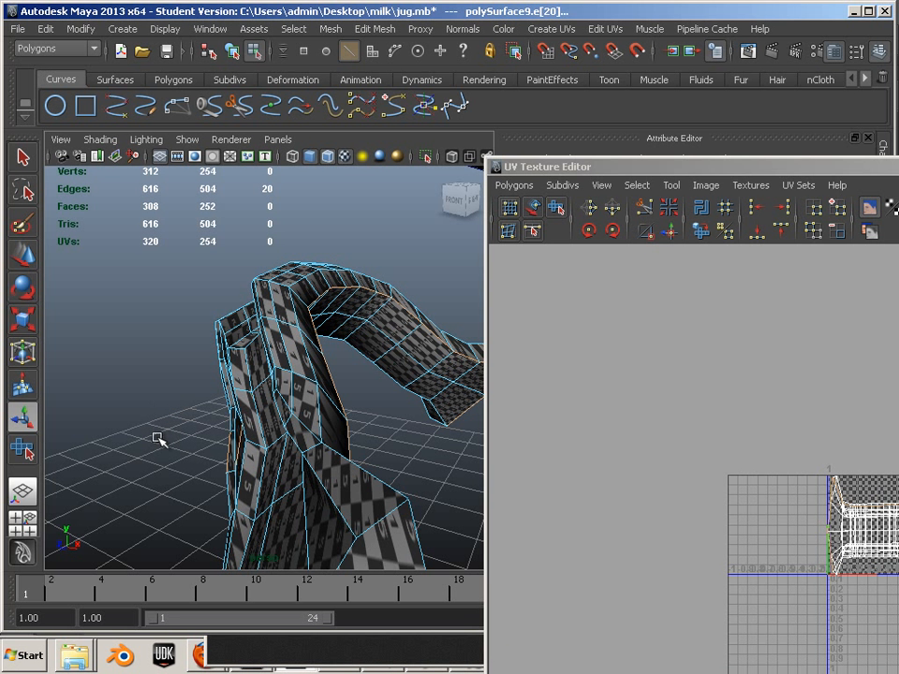
pyautogui.moveTo(169, 448); pyautogui.dragTo(596, 391)
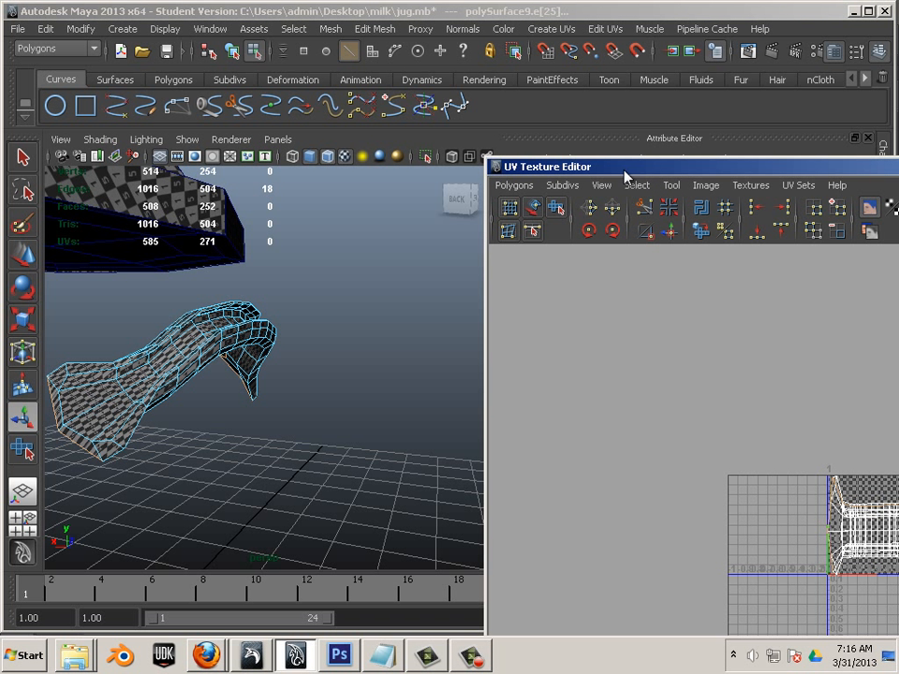
# Make room for the UV Texture Editor, select the upper half of the handle's UVs, and unfold them with the Smooth UV tool
pyautogui.moveTo(276, 94); pyautogui.dragTo(229, 74)
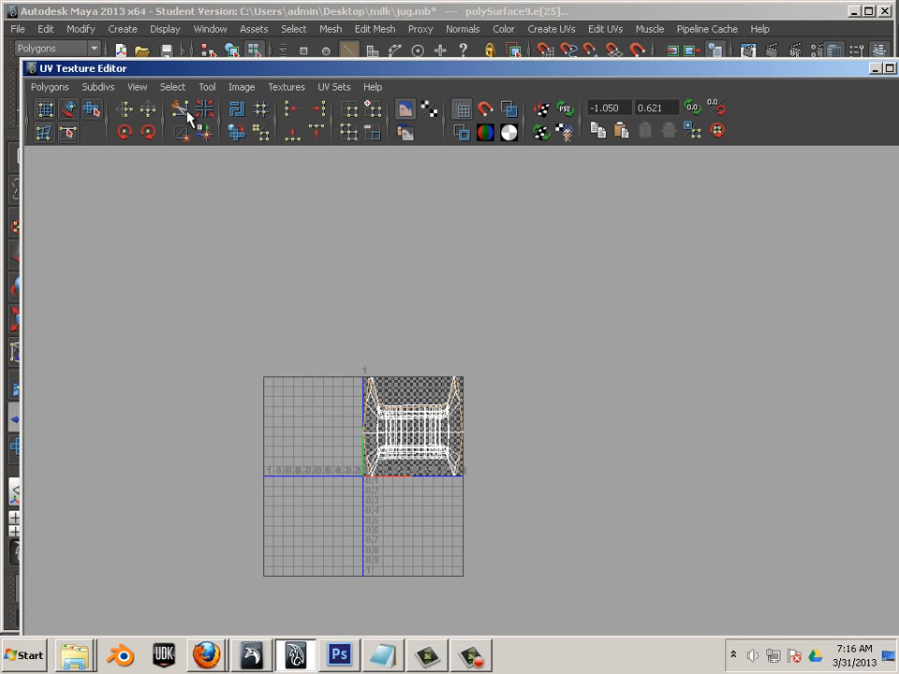
pyautogui.keyDown('alt'); pyautogui.moveTo(331, 403); pyautogui.dragTo(378, 408, button='middle'); pyautogui.keyUp('alt')
pyautogui.keyDown('alt'); pyautogui.moveTo(379, 408); pyautogui.dragTo(611, 507, button='right'); pyautogui.keyUp('alt')
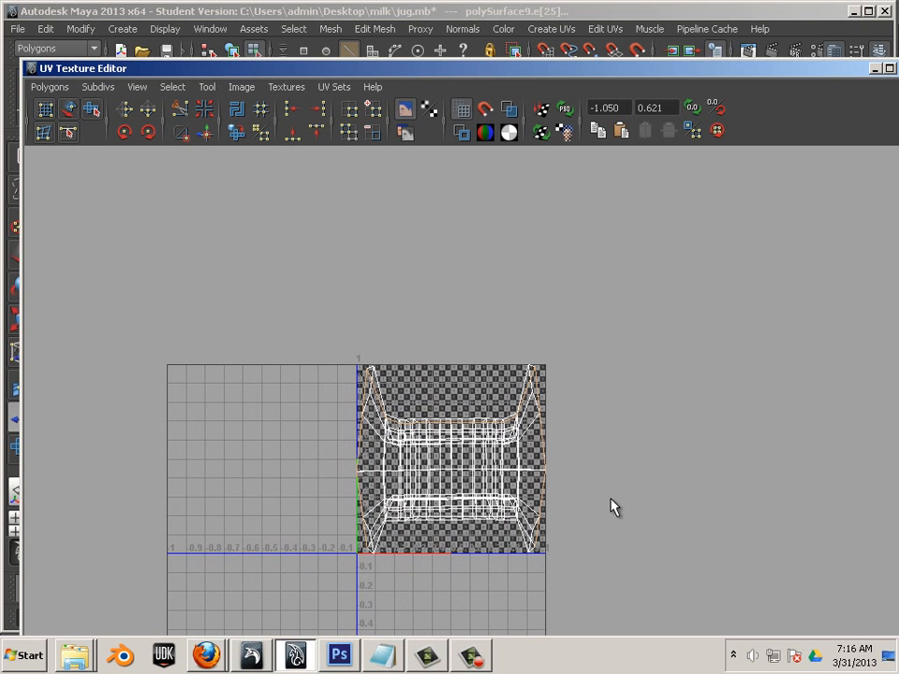
pyautogui.press('F12')
pyautogui.moveTo(299, 335); pyautogui.dragTo(545, 444)
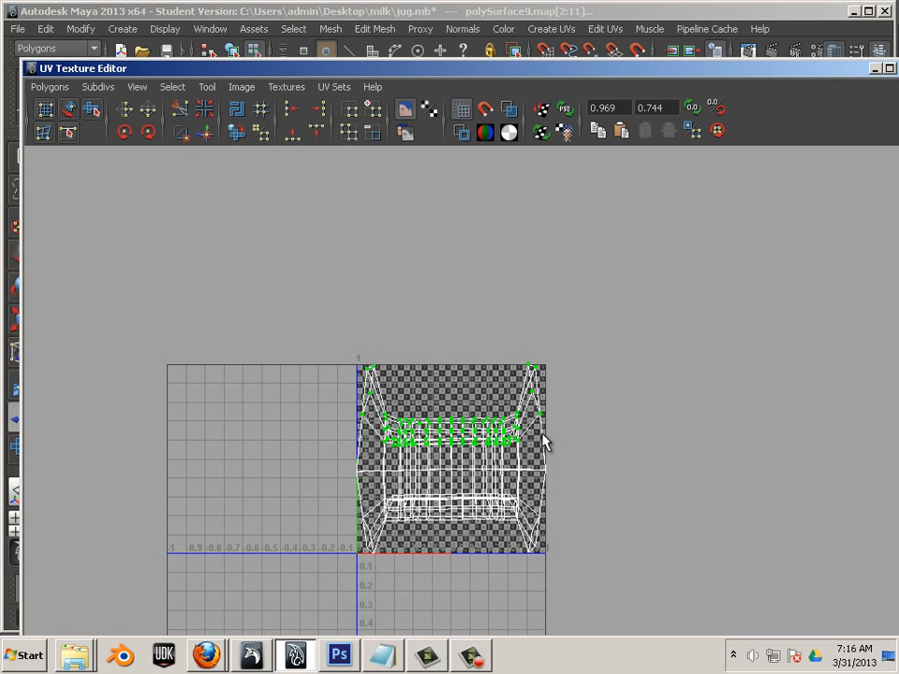
pyautogui.click(91, 109)
pyautogui.moveTo(340, 454); pyautogui.dragTo(558, 536)
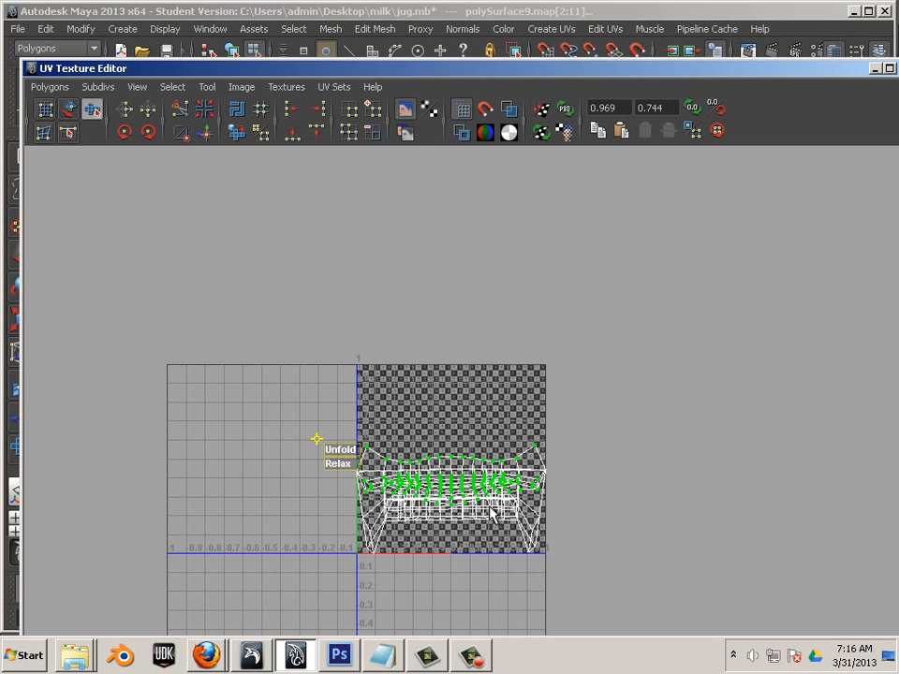
# Select all of the handle's UVs, unfold the whole layout, and check the checker pattern on the handle from several angles
pyautogui.keyDown('alt'); pyautogui.moveTo(282, 413); pyautogui.dragTo(265, 370, button='middle'); pyautogui.keyUp('alt')
pyautogui.moveTo(609, 578); pyautogui.dragTo(128, 196)
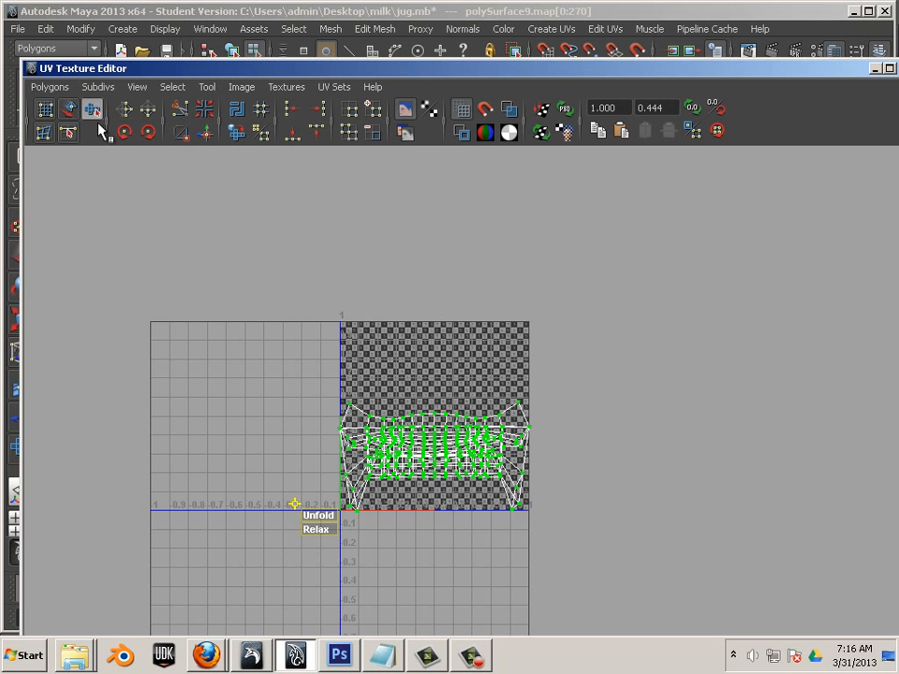
pyautogui.moveTo(315, 512); pyautogui.dragTo(661, 506)
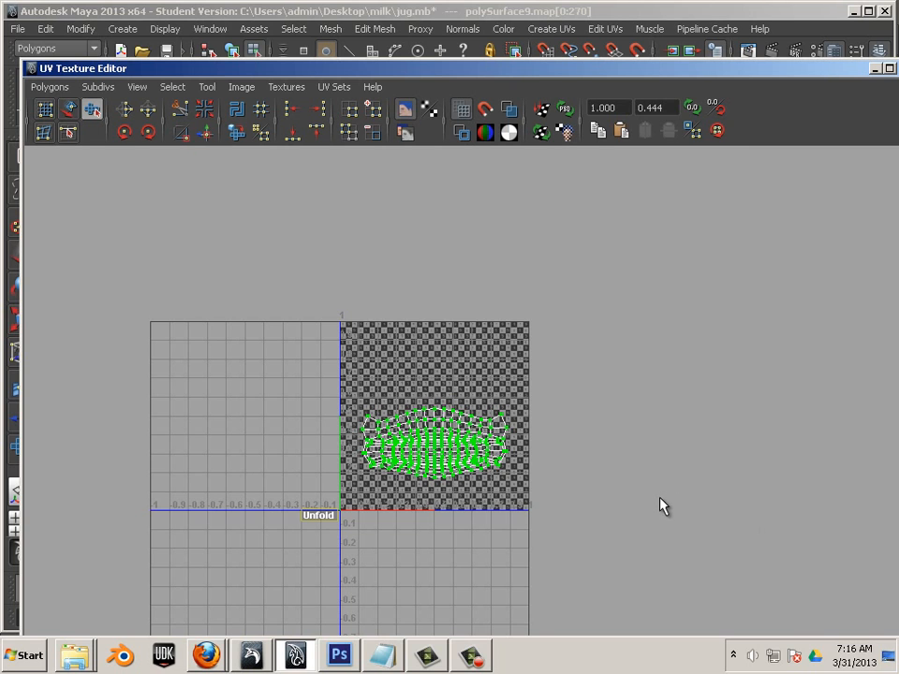
pyautogui.click(406, 410)
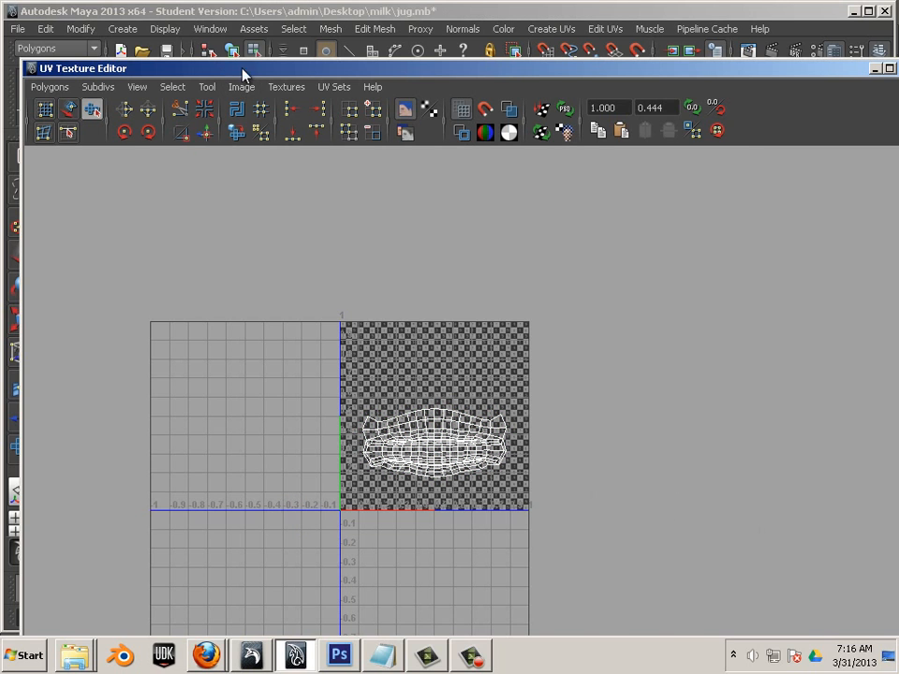
pyautogui.moveTo(242, 74); pyautogui.dragTo(577, 127)
pyautogui.keyDown('alt'); pyautogui.moveTo(66, 318); pyautogui.dragTo(147, 321); pyautogui.keyUp('alt')
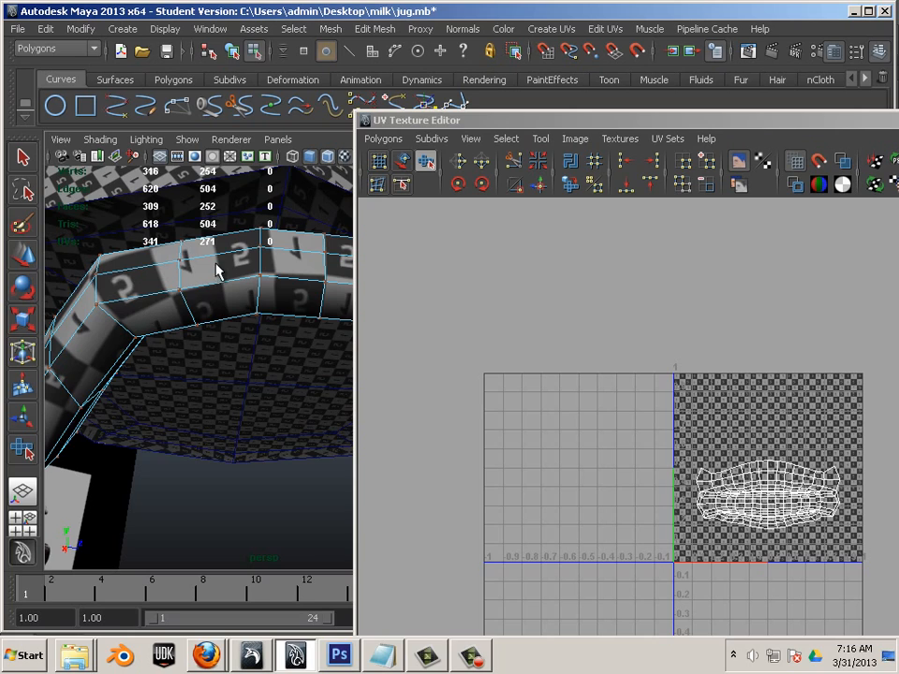
pyautogui.keyDown('alt'); pyautogui.moveTo(216, 272); pyautogui.dragTo(713, 531); pyautogui.keyUp('alt')
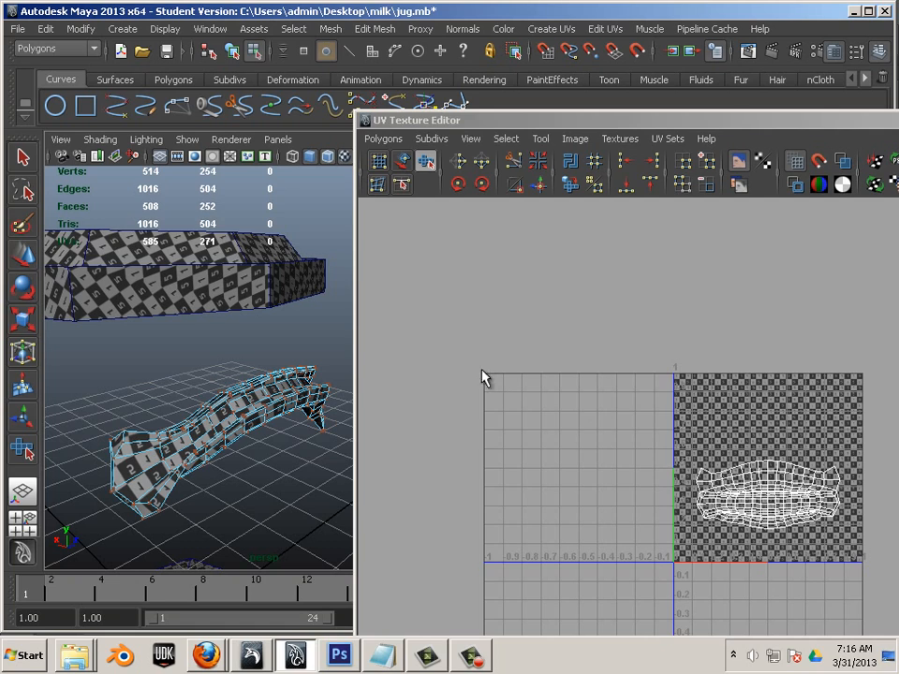
pyautogui.keyDown('alt'); pyautogui.moveTo(185, 433); pyautogui.dragTo(749, 429); pyautogui.keyUp('alt')
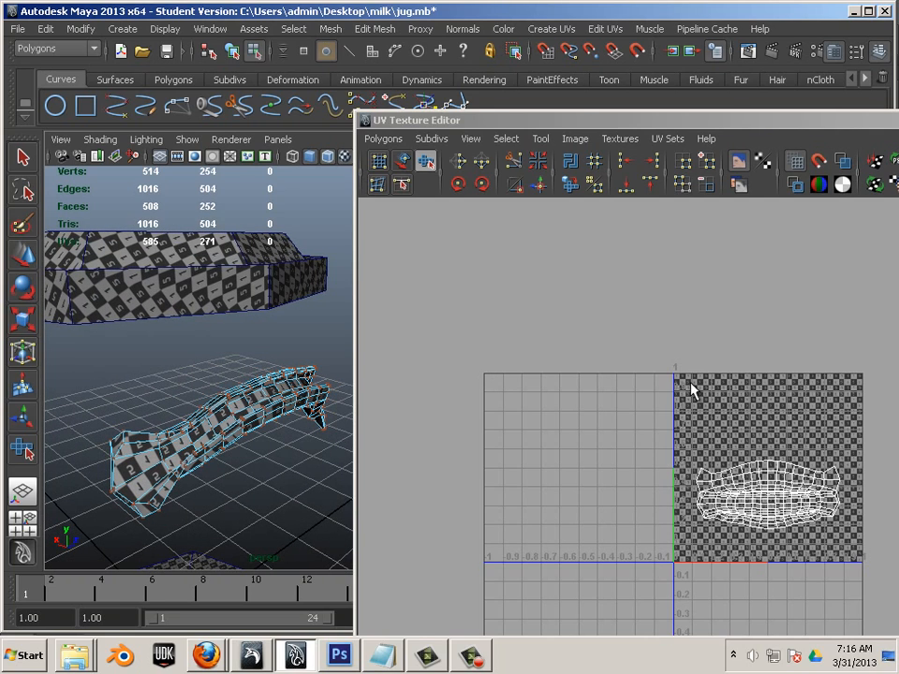
# Select all the UVs of the handle's layout and turn on shaded UV display
pyautogui.keyDown('alt'); pyautogui.moveTo(667, 446); pyautogui.dragTo(506, 343, button='middle'); pyautogui.keyUp('alt')
pyautogui.keyDown('alt'); pyautogui.moveTo(693, 430); pyautogui.dragTo(871, 510, button='right'); pyautogui.keyUp('alt')
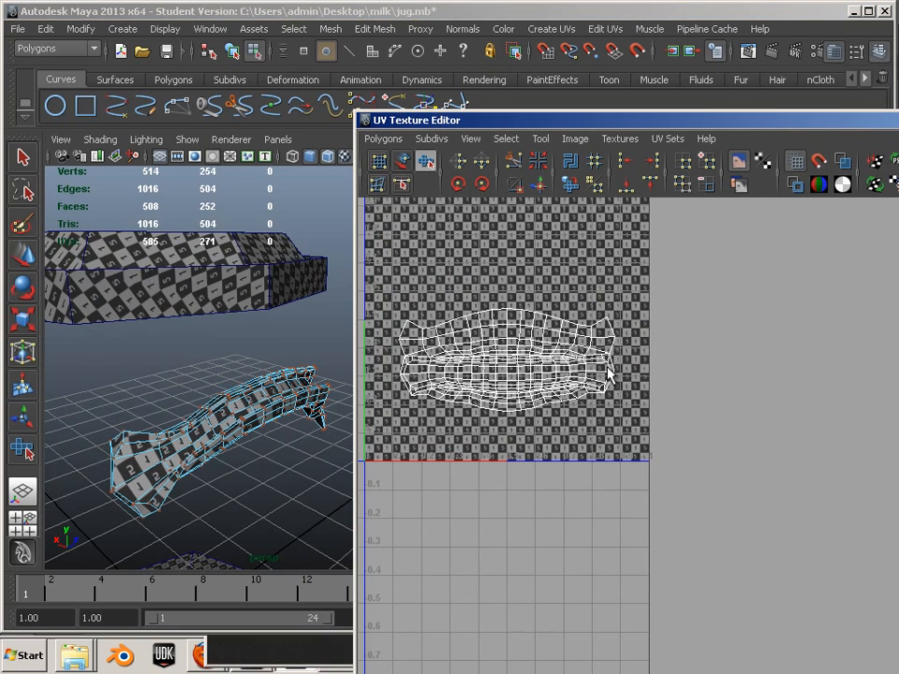
pyautogui.moveTo(414, 349); pyautogui.dragTo(675, 474)
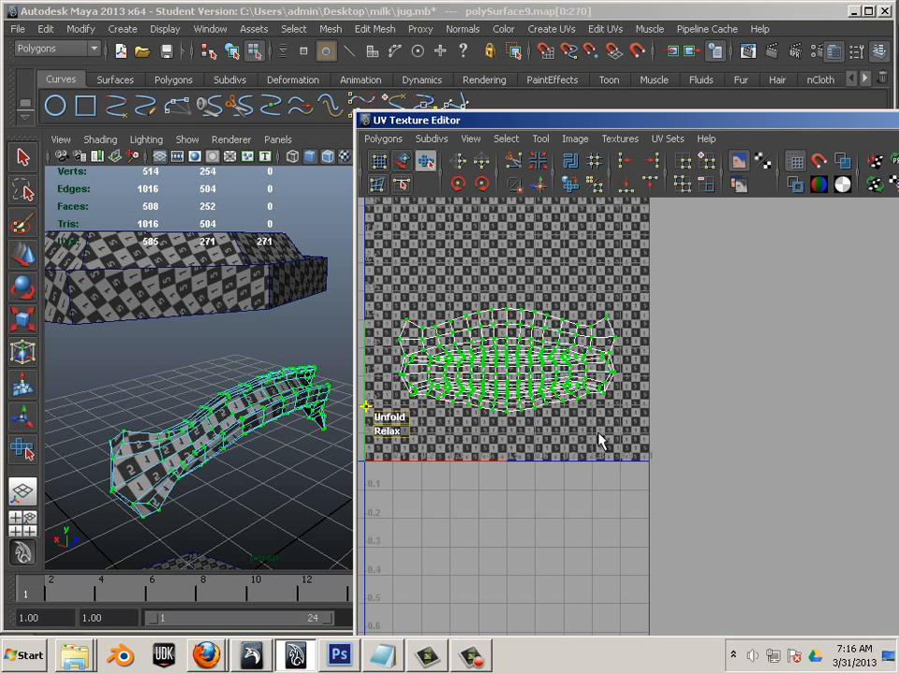
pyautogui.click(843, 163)
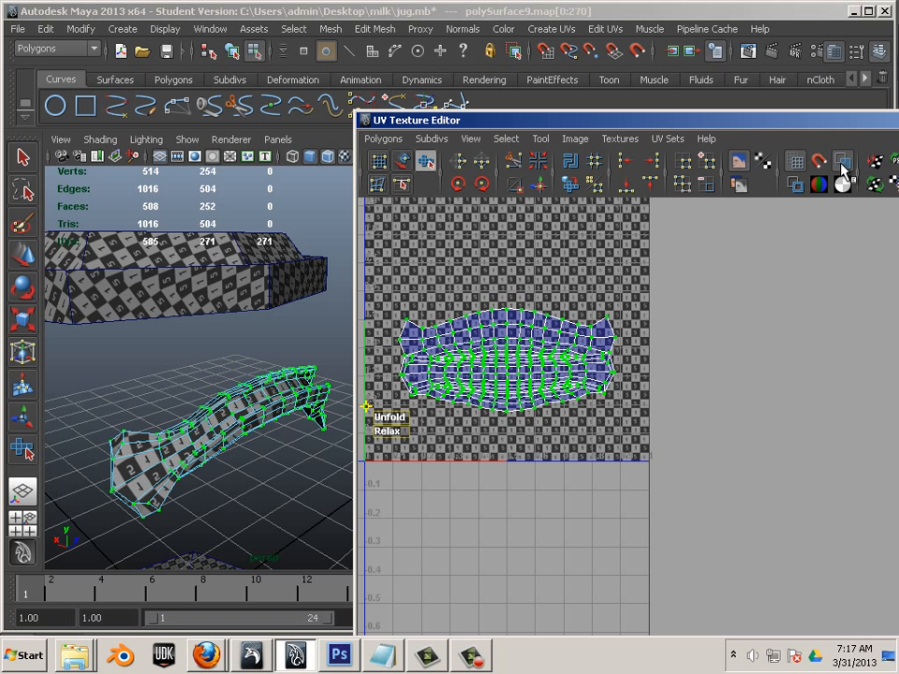
# Move the handle's whole UV shell out of the texture square into the empty area beside it, and clear the selection
pyautogui.moveTo(693, 120); pyautogui.dragTo(491, 72)
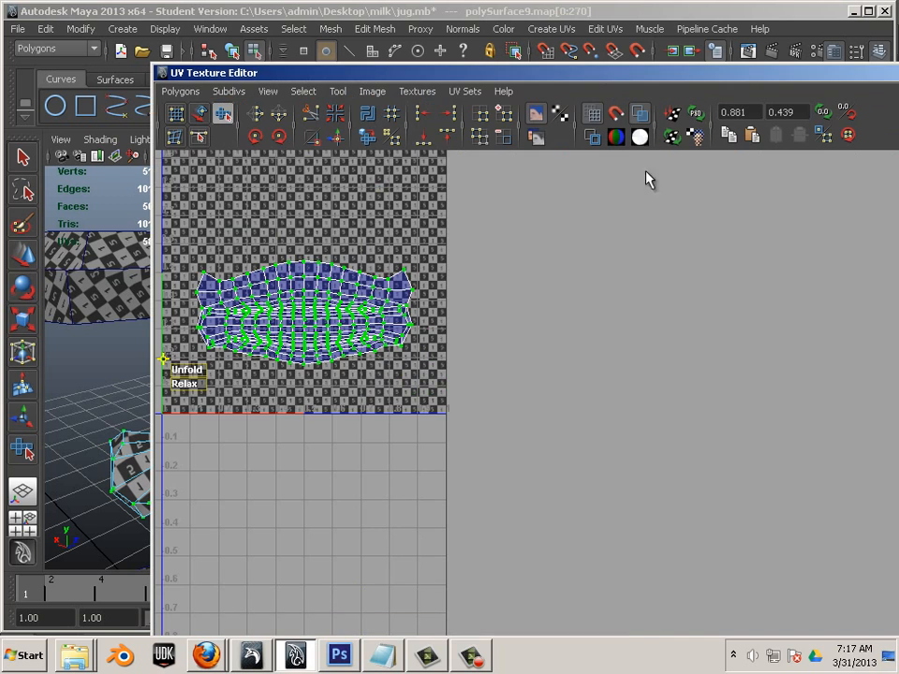
pyautogui.click(23, 259)
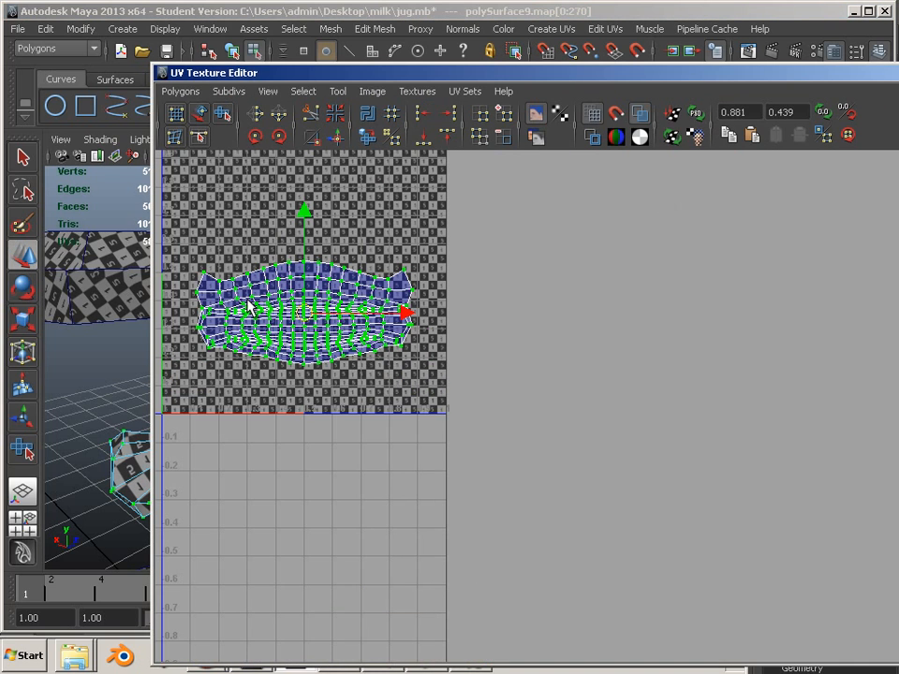
pyautogui.moveTo(301, 307); pyautogui.dragTo(639, 430)
pyautogui.click(577, 527)
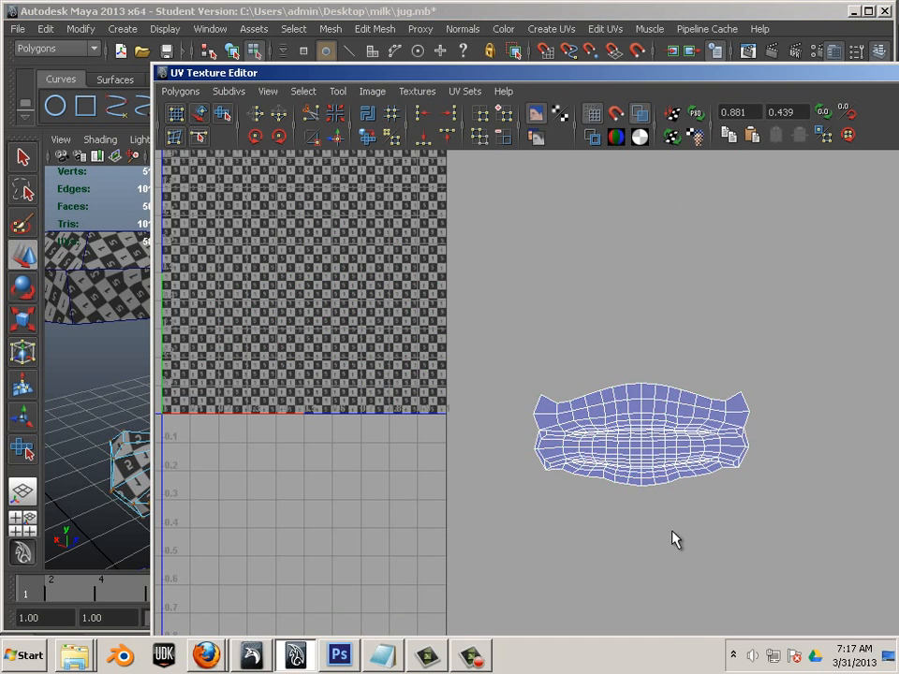
# Return to object selection, select the lid, and frame its two UV shells
pyautogui.keyDown('alt'); pyautogui.moveTo(672, 530); pyautogui.dragTo(770, 472, button='middle'); pyautogui.keyUp('alt')
pyautogui.keyDown('alt'); pyautogui.moveTo(770, 472); pyautogui.dragTo(386, 438, button='right'); pyautogui.keyUp('alt')
pyautogui.keyDown('alt'); pyautogui.moveTo(386, 438); pyautogui.dragTo(356, 441, button='middle'); pyautogui.keyUp('alt')
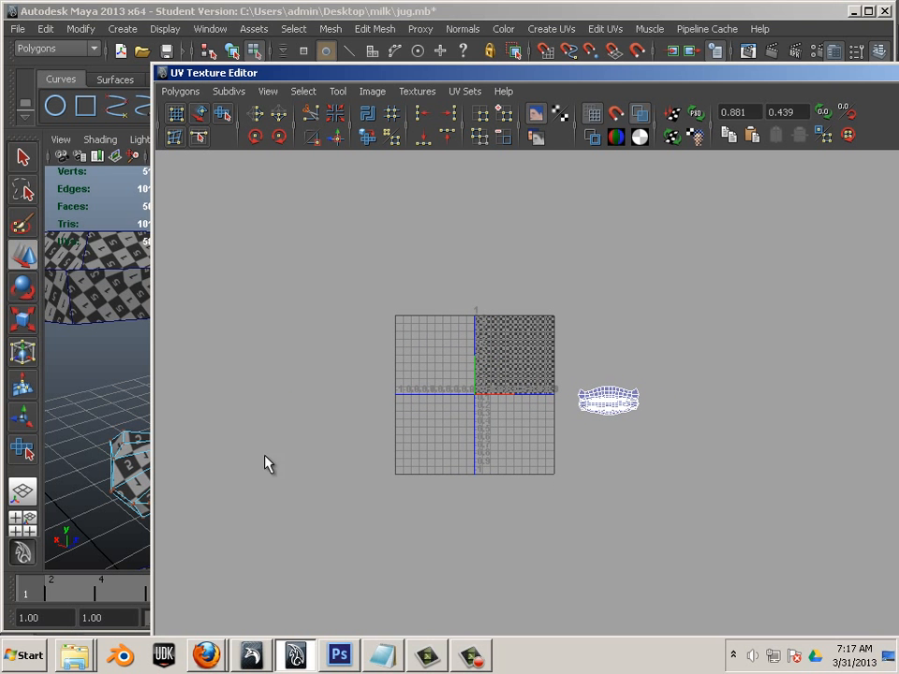
pyautogui.click(113, 453)
pyautogui.moveTo(111, 451); pyautogui.dragTo(175, 319, button='right')
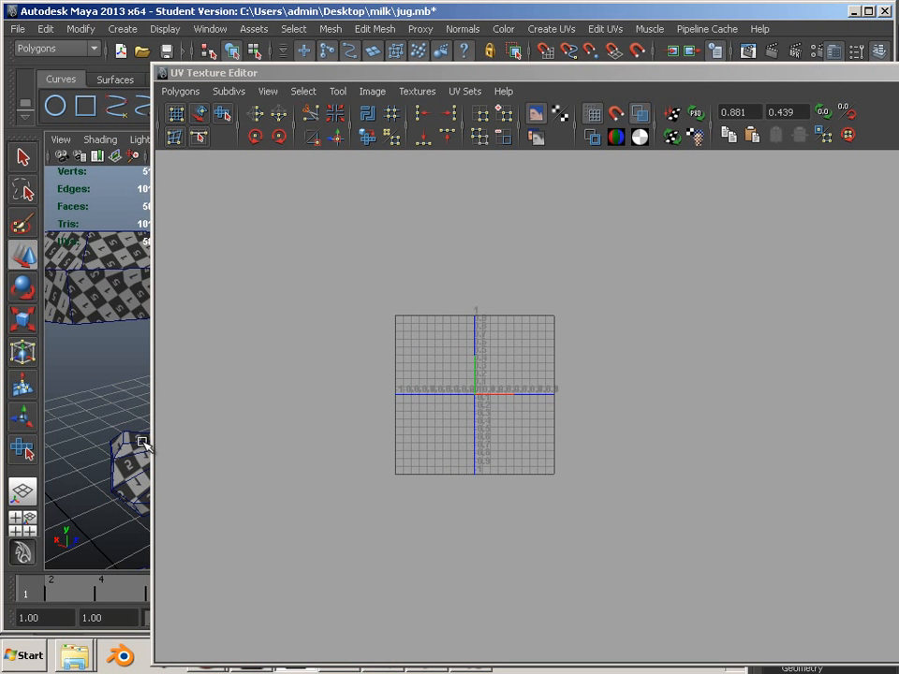
pyautogui.click(99, 297)
pyautogui.keyDown('alt'); pyautogui.moveTo(632, 448); pyautogui.dragTo(538, 505, button='middle'); pyautogui.keyUp('alt')
pyautogui.keyDown('alt'); pyautogui.moveTo(507, 497); pyautogui.dragTo(814, 618, button='right'); pyautogui.keyUp('alt')
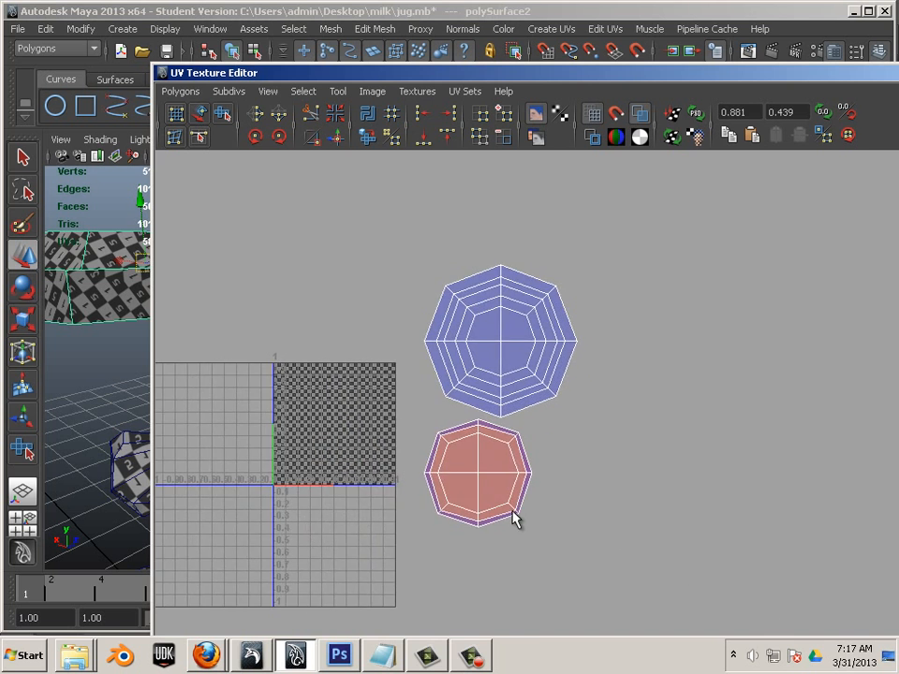
pyautogui.keyDown('alt'); pyautogui.moveTo(513, 513); pyautogui.dragTo(589, 473, button='middle'); pyautogui.keyUp('alt')
pyautogui.moveTo(589, 473)
pyautogui.keyDown('alt'); pyautogui.mouseDown(button='right')
pyautogui.moveTo(635, 495)
pyautogui.moveTo(607, 475)
pyautogui.mouseUp(button='right'); pyautogui.keyUp('alt')
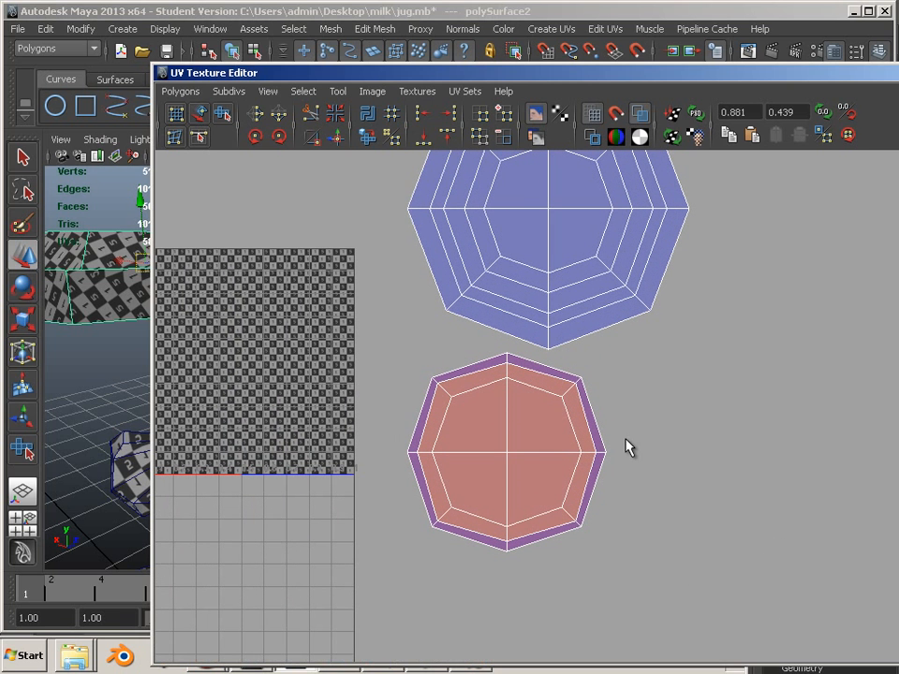
# Select all the UVs of the lid's smaller shell and flip them
pyautogui.moveTo(682, 578); pyautogui.dragTo(424, 410)
pyautogui.moveTo(395, 374); pyautogui.dragTo(396, 374)
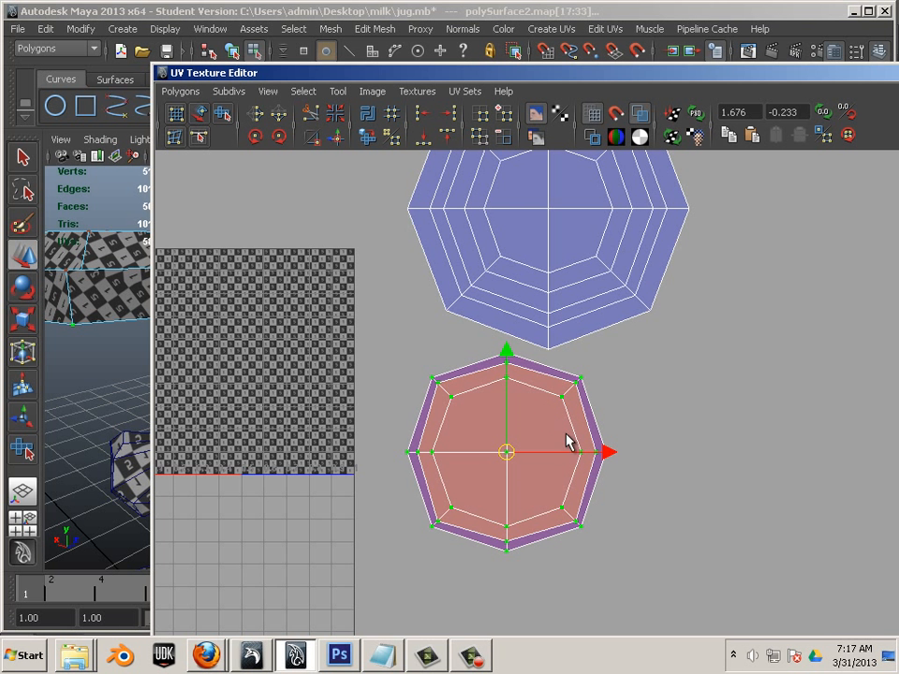
pyautogui.click(312, 138)
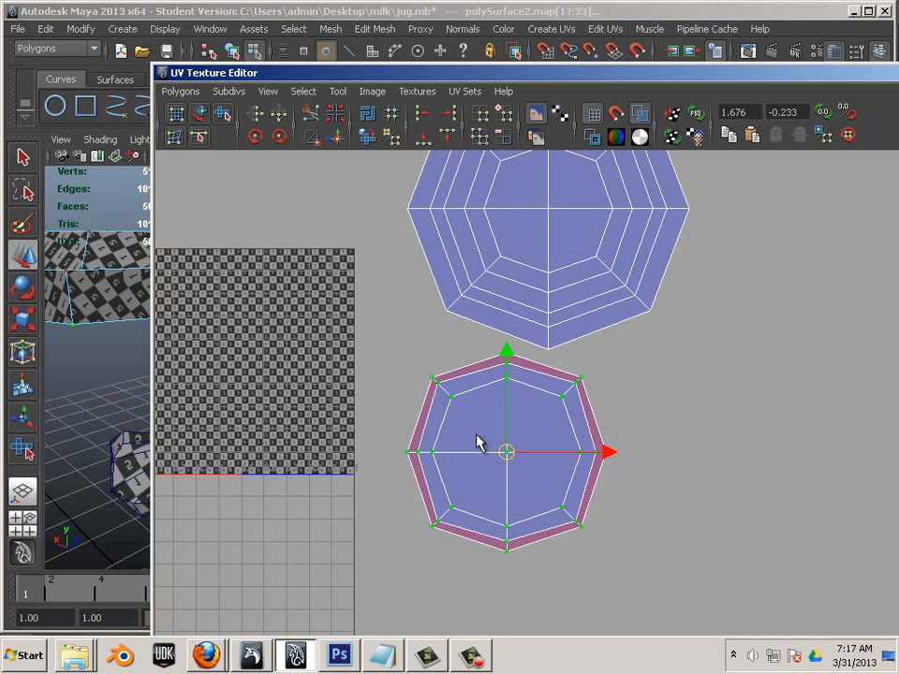
# Select the border edge loops around the lid's smaller UV shell, convert them to UVs, and unfold the inverted rim
pyautogui.keyDown('alt'); pyautogui.moveTo(446, 392); pyautogui.dragTo(477, 451, button='middle'); pyautogui.keyUp('alt')
pyautogui.keyDown('alt'); pyautogui.moveTo(479, 453); pyautogui.dragTo(713, 538, button='right'); pyautogui.keyUp('alt')
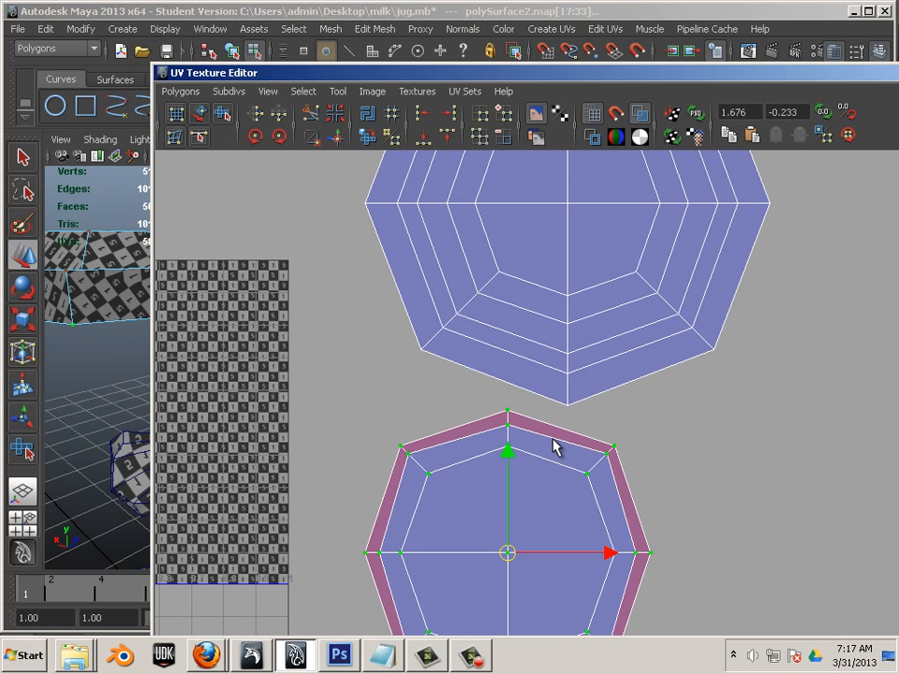
pyautogui.press('F10')
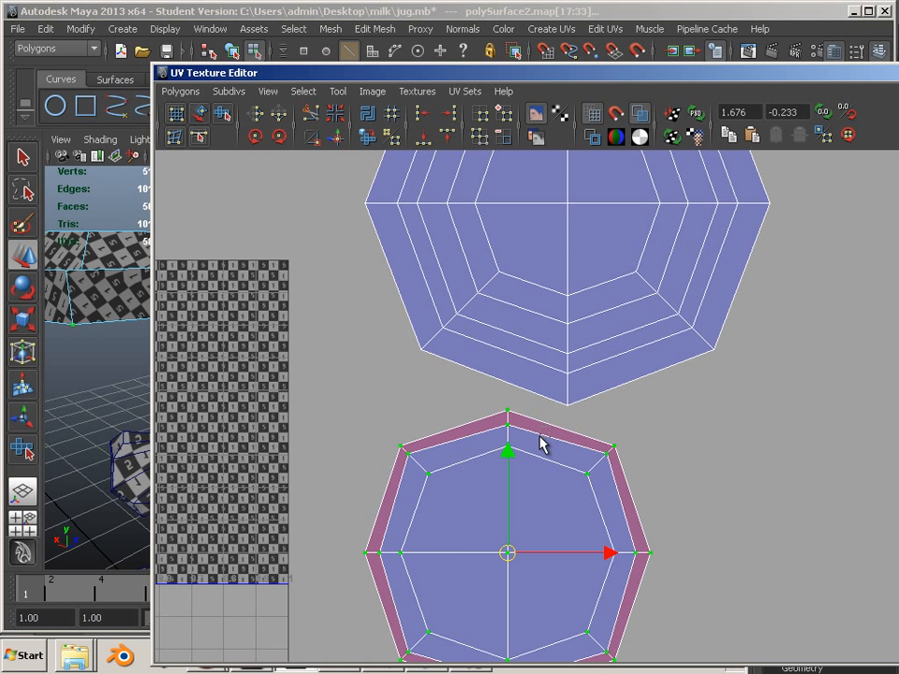
pyautogui.click(542, 437)
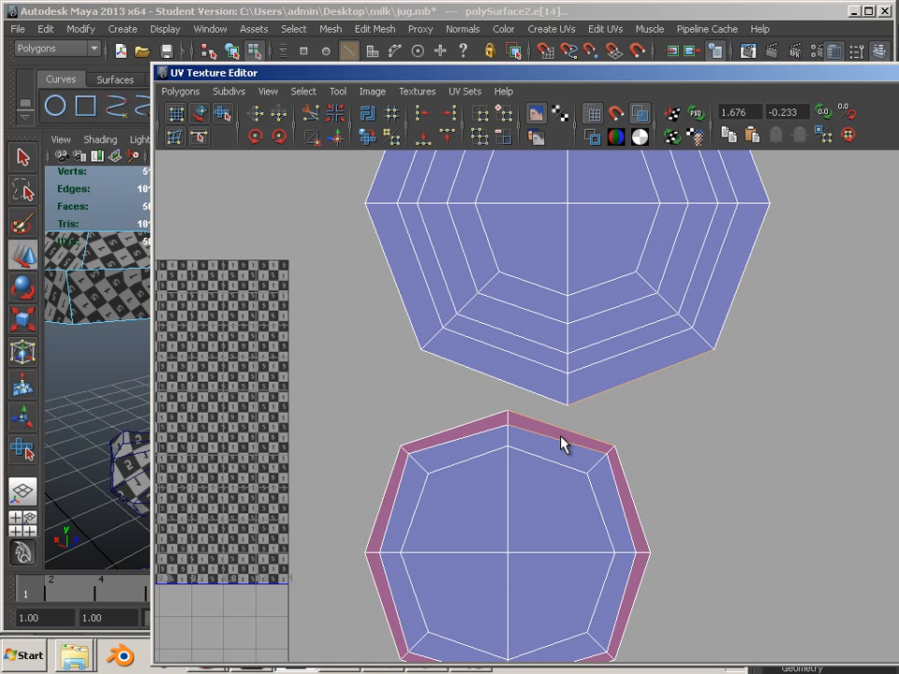
pyautogui.doubleClick(615, 459)
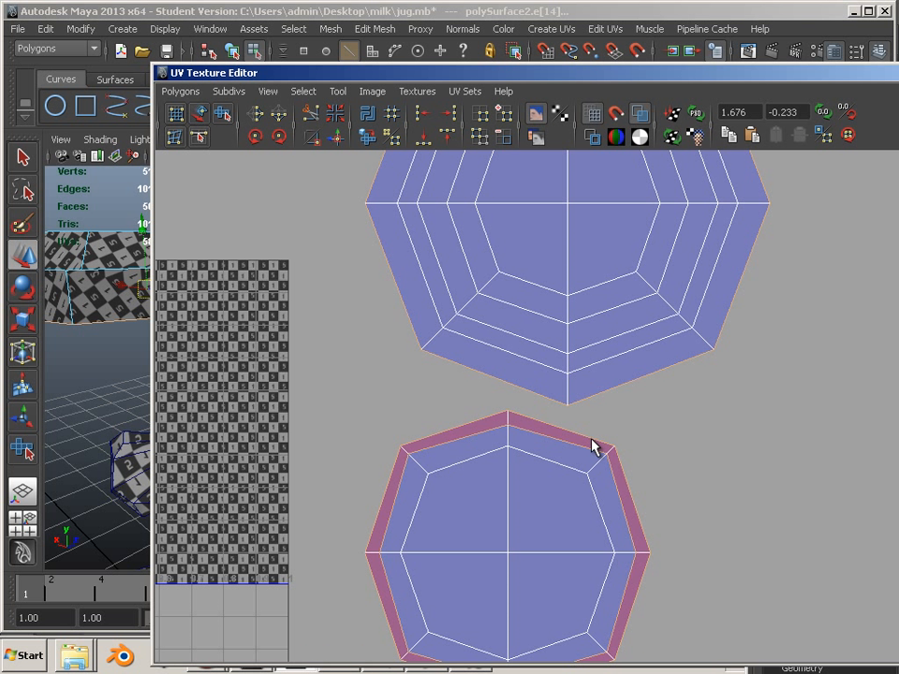
pyautogui.hotkey('ctrl', 'F12')
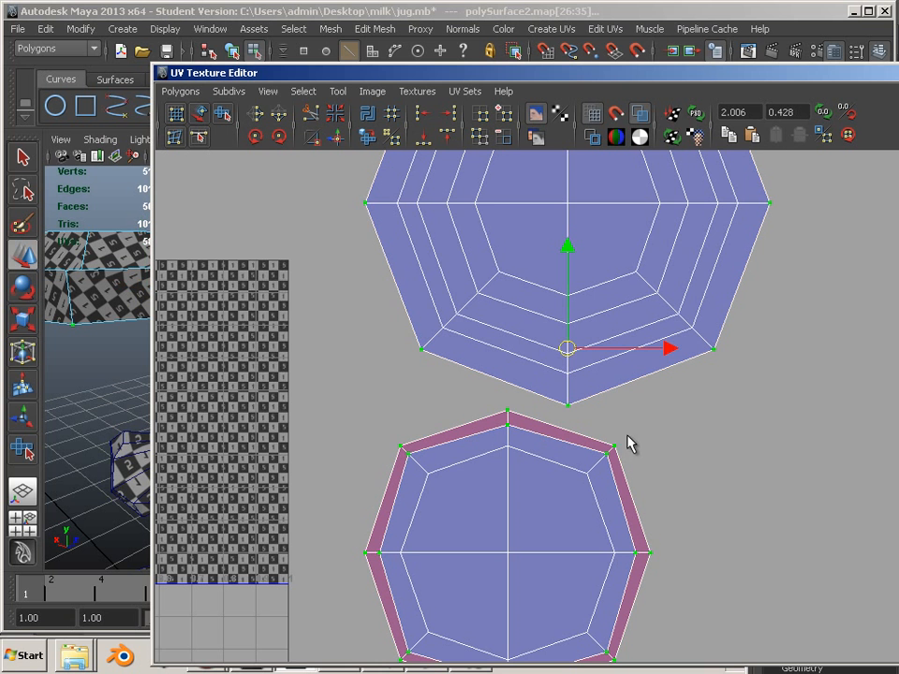
pyautogui.click(372, 140)
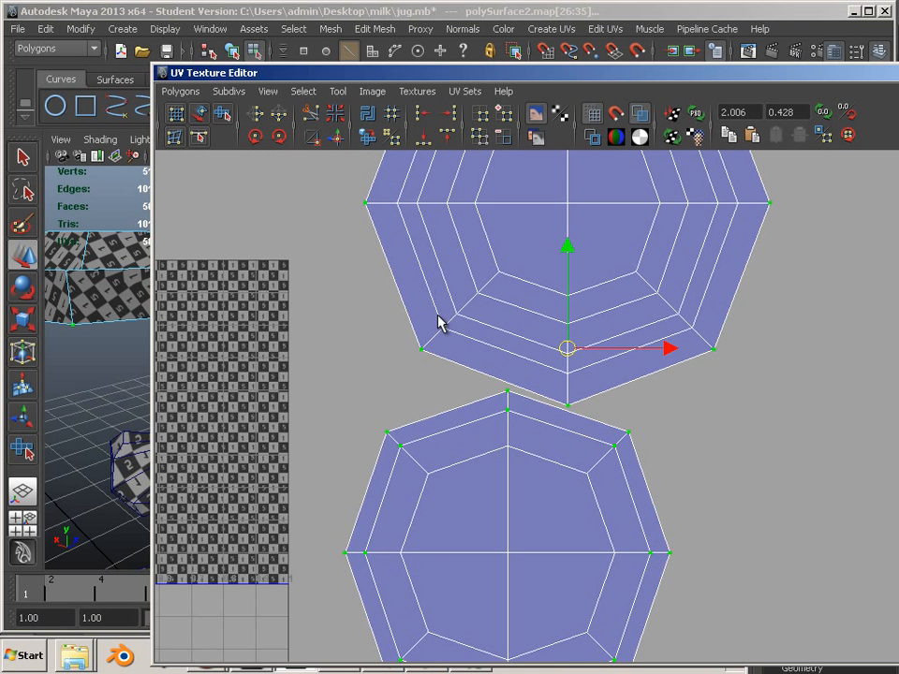
# Add the can body to the lid selection to show both objects' UV shells, and reposition the UV Texture Editor window
pyautogui.keyDown('alt'); pyautogui.moveTo(725, 514); pyautogui.dragTo(145, 458, button='right'); pyautogui.keyUp('alt')
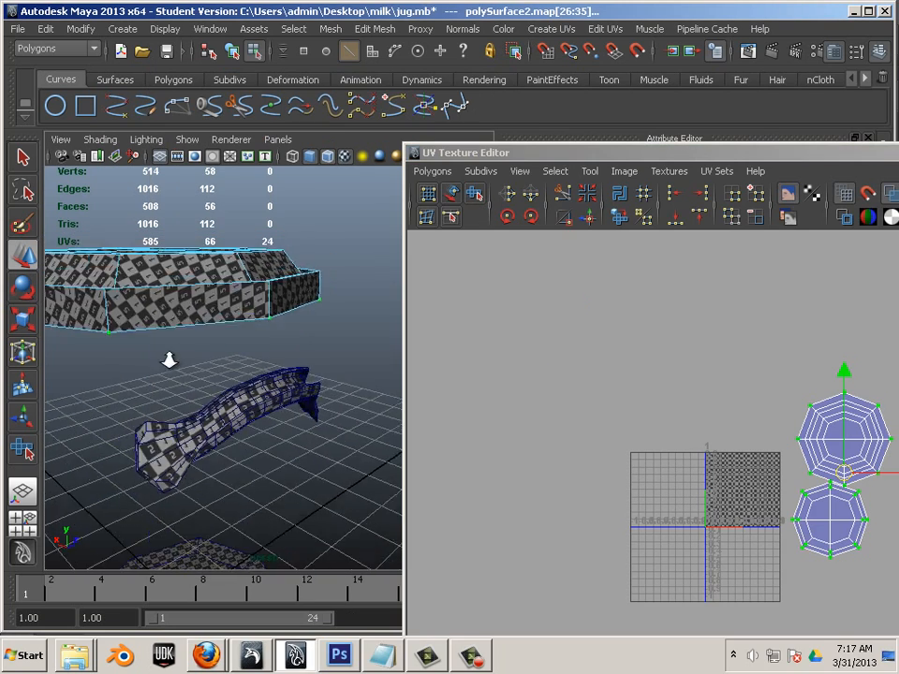
pyautogui.keyDown('alt'); pyautogui.moveTo(170, 362); pyautogui.dragTo(243, 481, button='middle'); pyautogui.keyUp('alt')
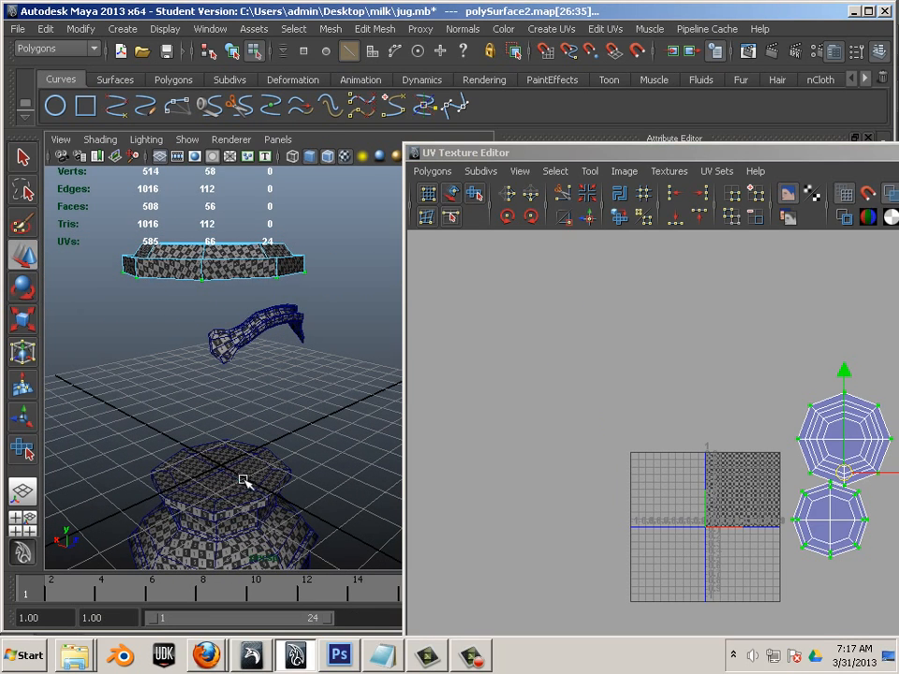
pyautogui.keyDown('shift'); pyautogui.click(242, 481); pyautogui.keyUp('shift')
pyautogui.keyDown('alt'); pyautogui.moveTo(643, 472); pyautogui.dragTo(624, 490, button='middle'); pyautogui.keyUp('alt')
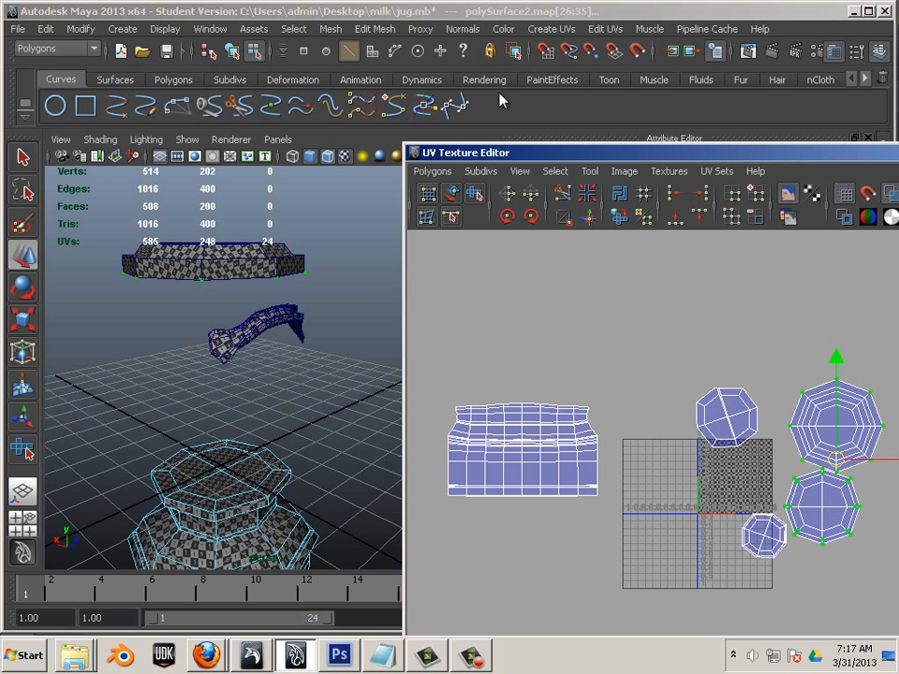
pyautogui.moveTo(499, 93); pyautogui.dragTo(377, 77)
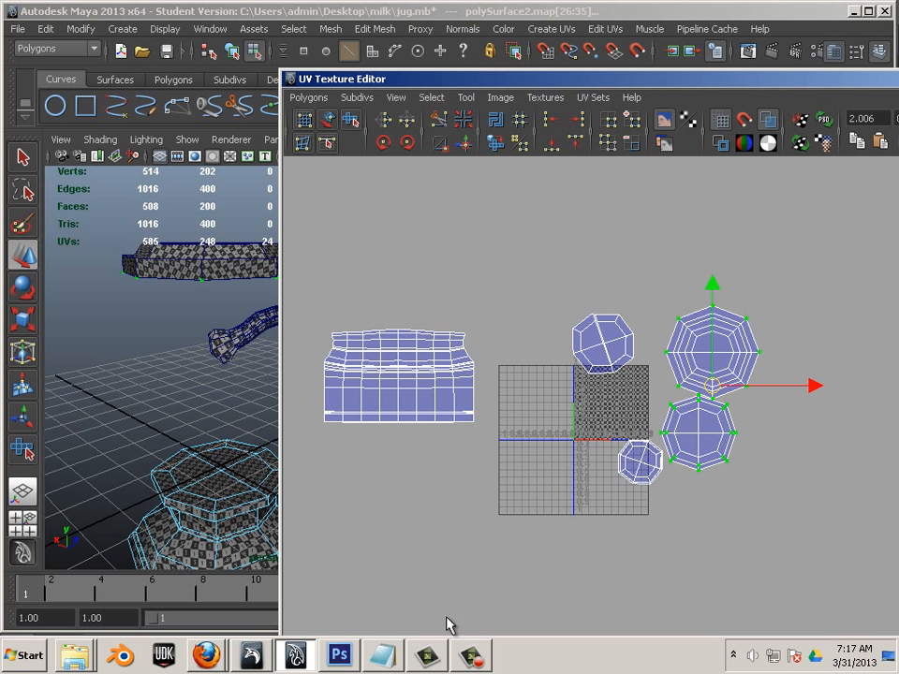
pyautogui.click(465, 666)
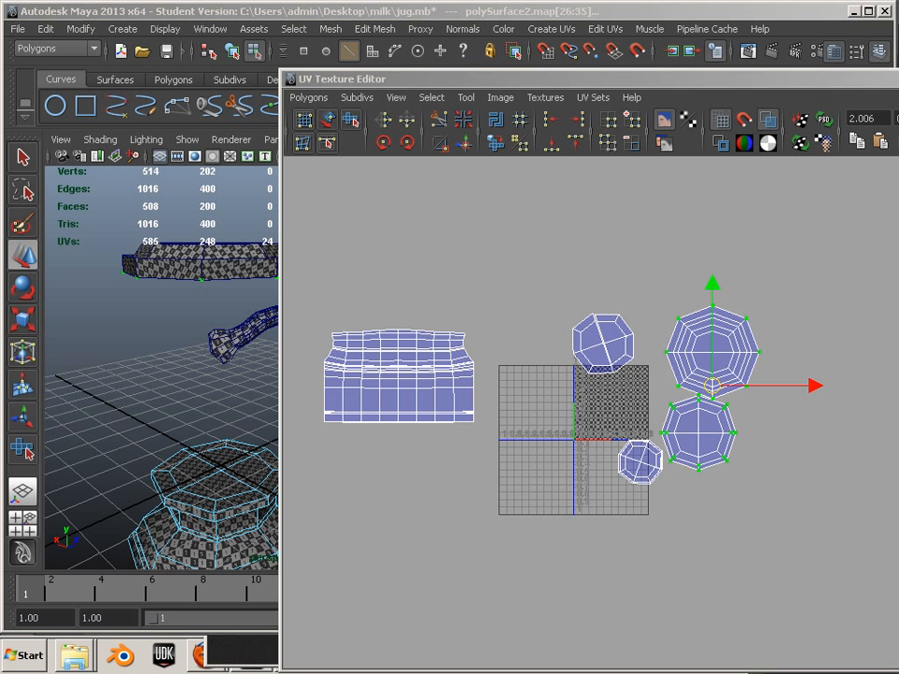